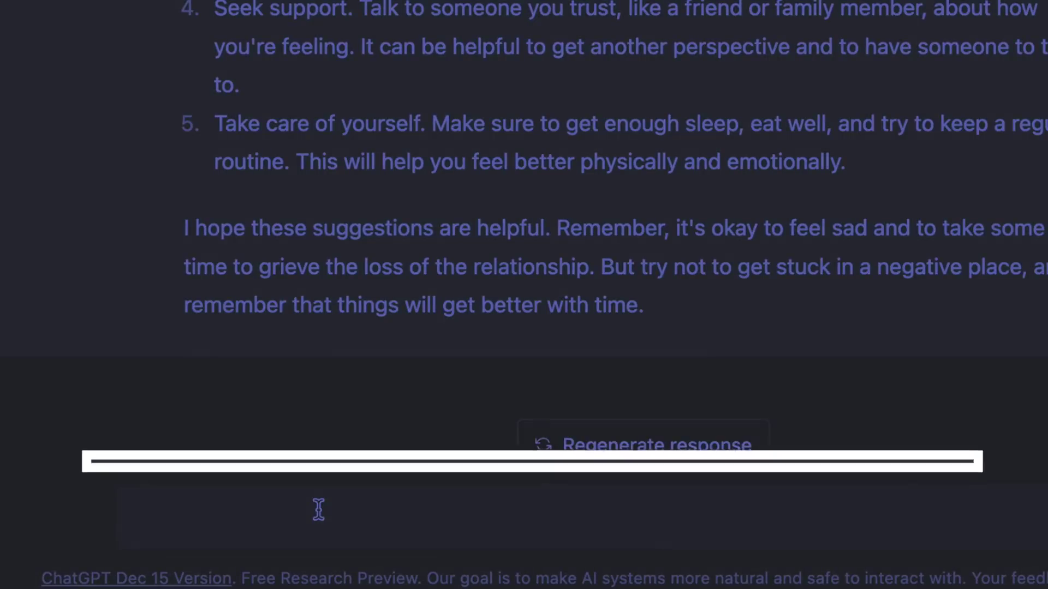
Step: Ask for birthday gift ideas for a girlfriend who is empathetic, loves her pets and is a pro boxer
type("Give me ideas for gifts to get for my ")
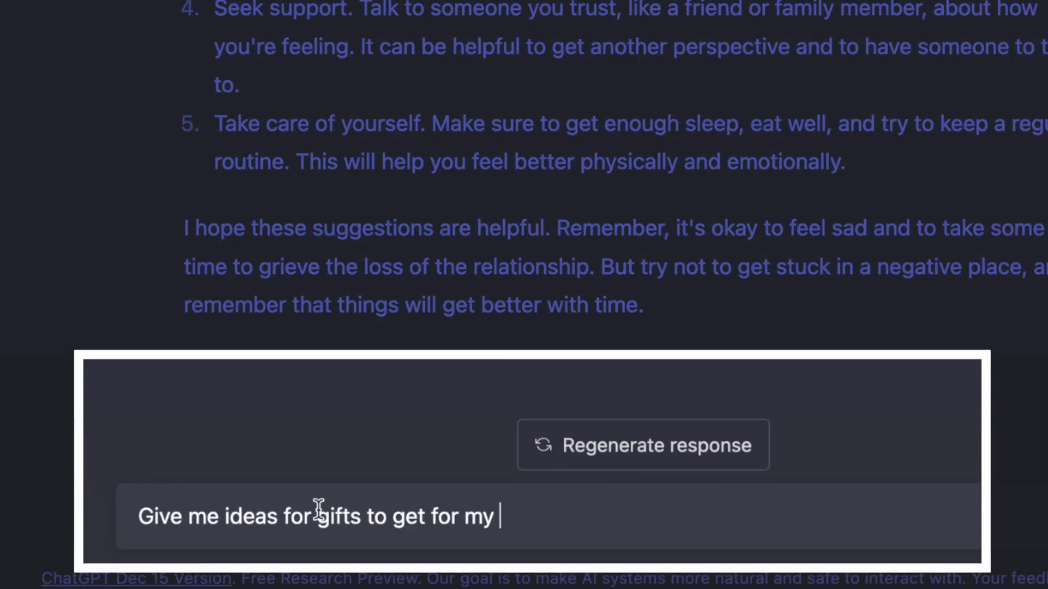
type("girlfriend for her birthday")
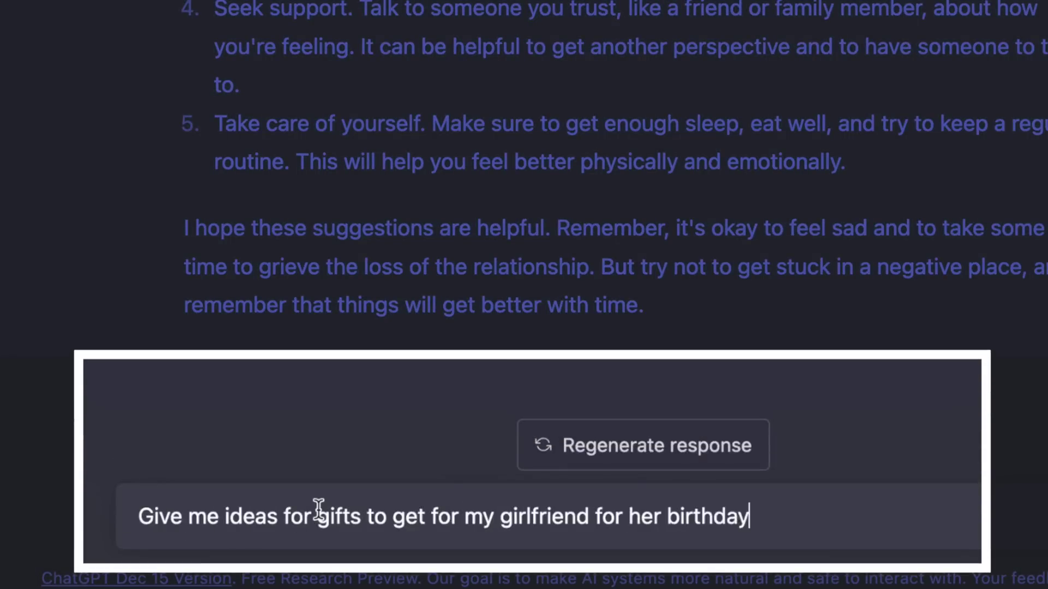
key("shift+Return")
key("shift+Return")
type("*")
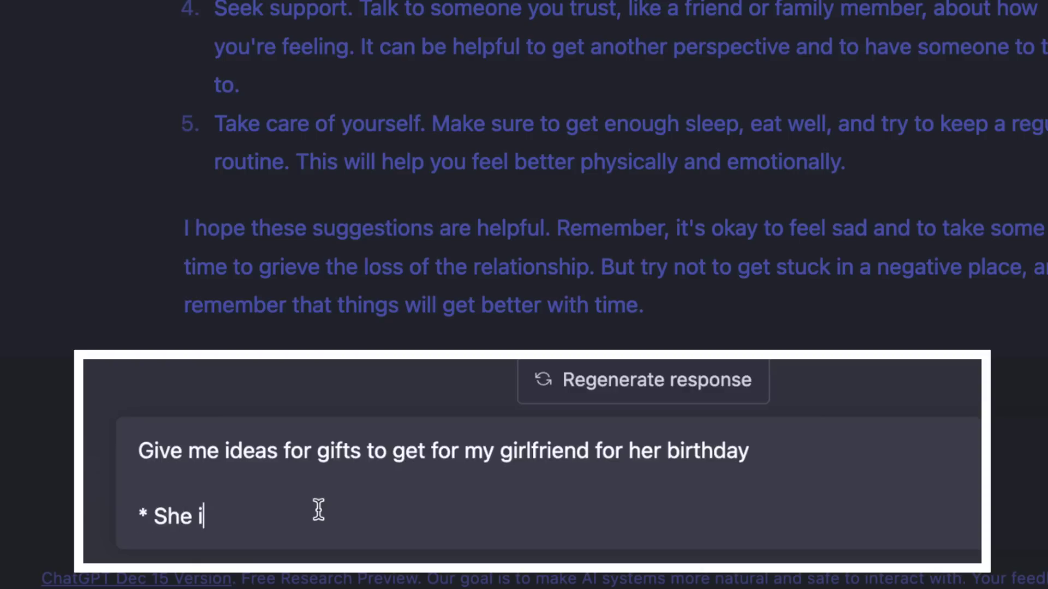
type(" She is very empathetic and loving")
key("shift+Return")
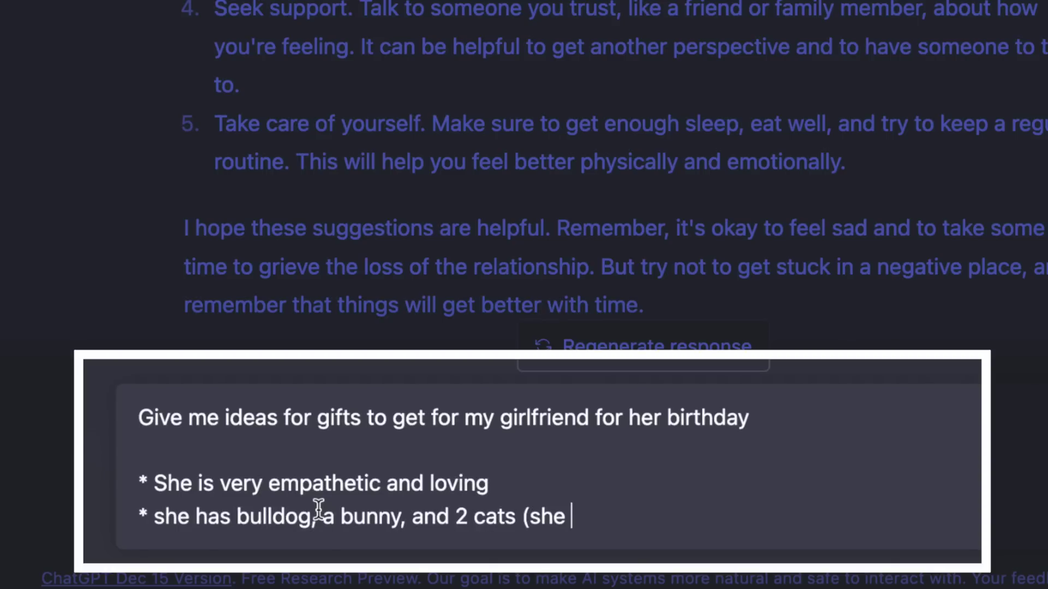
type("s)")
key("shift+Return")
type("* she is a pro boxer (she lov")
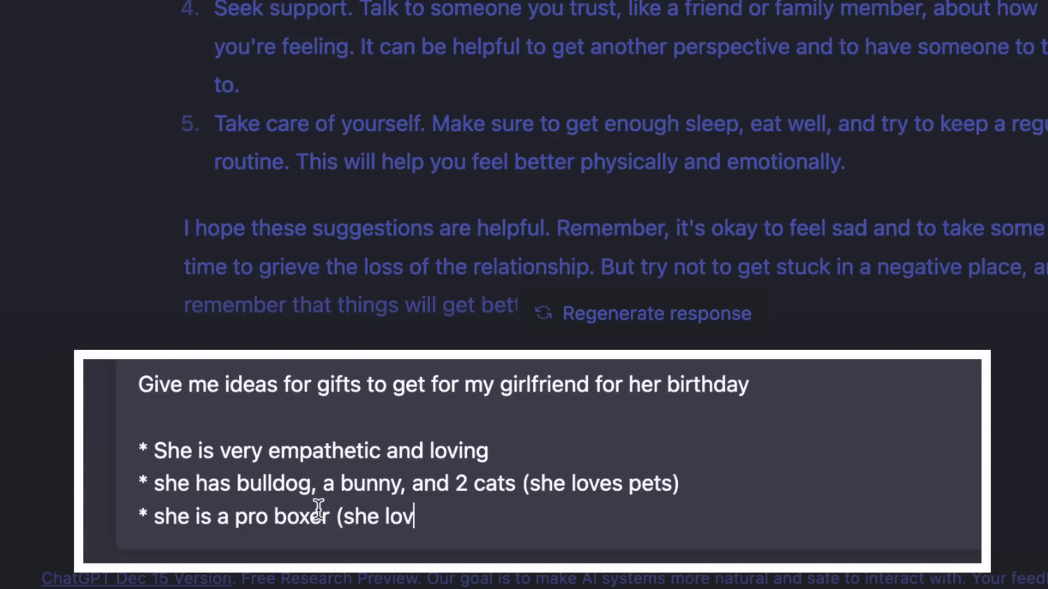
type("es")
key("BackSpace")
type("es boxing)")
key("shift+Return")
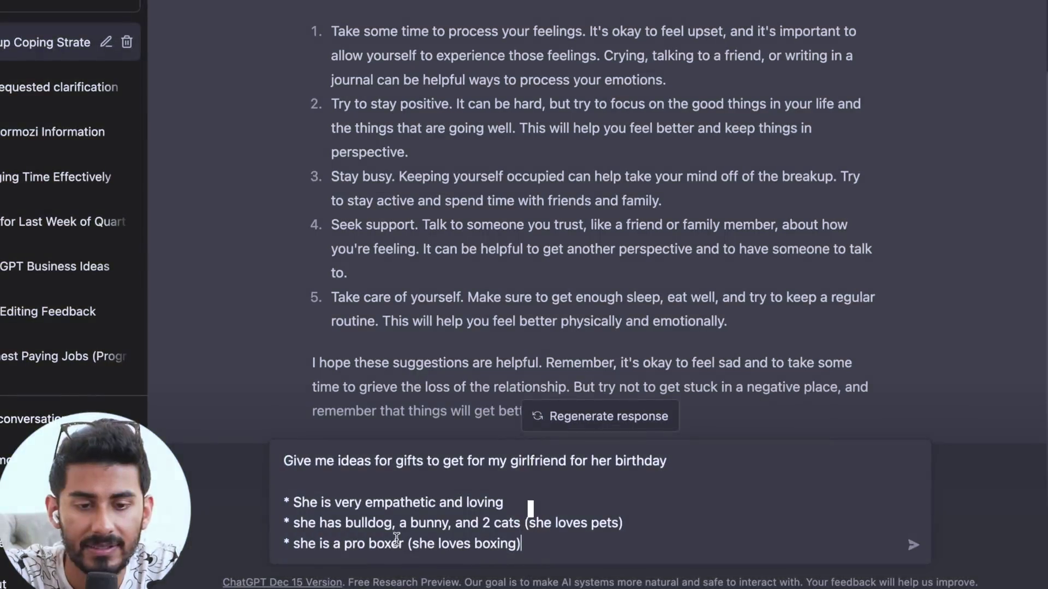
key("Return")
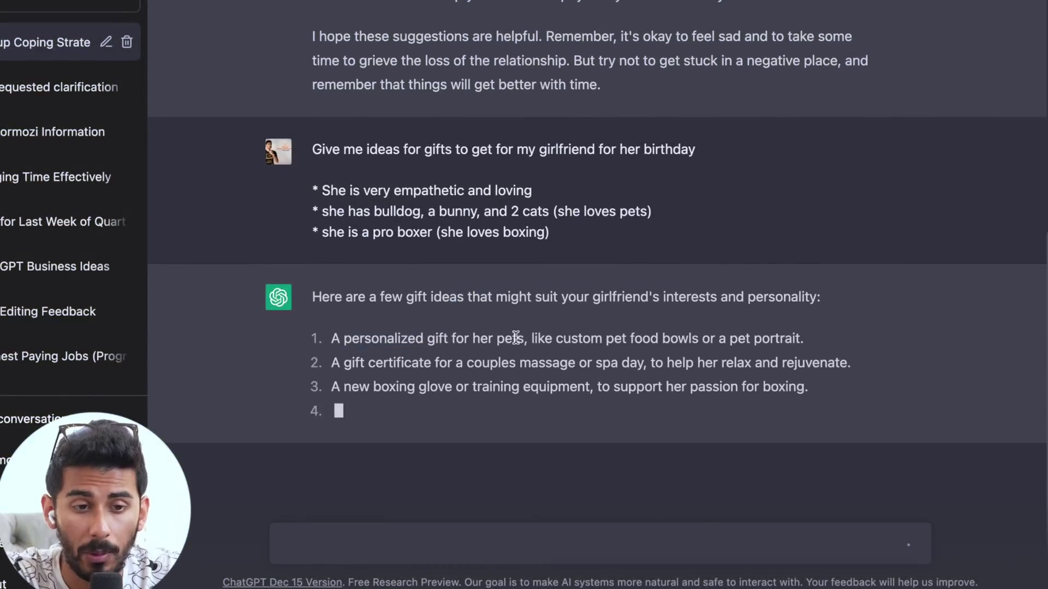
Step: Read the personalized pet gift and boxing gear ideas, highlighting them while reading
left_click_drag(531, 315, 725, 312)
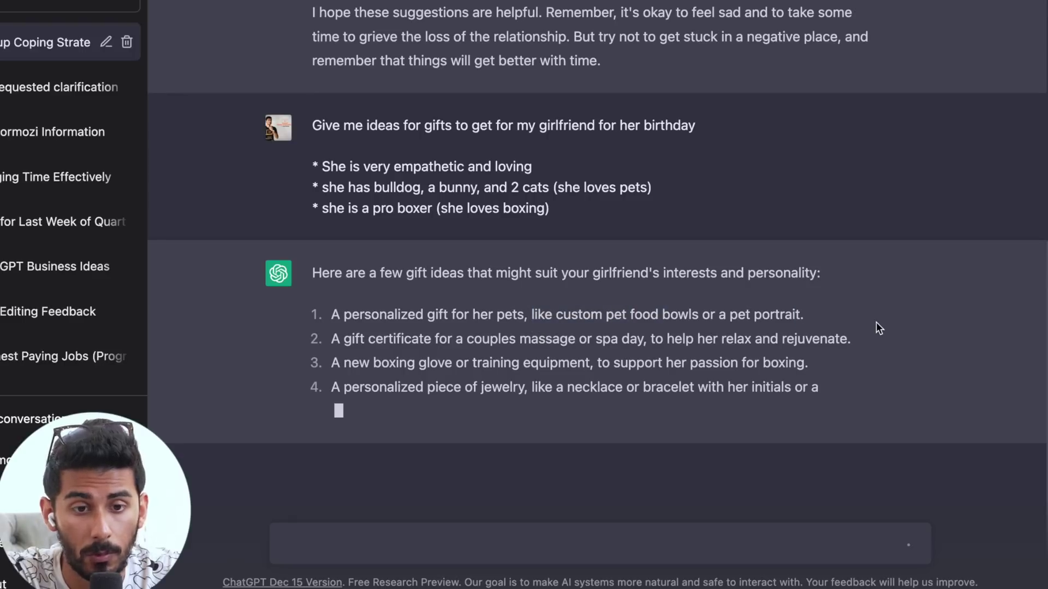
left_click_drag(343, 267, 659, 277)
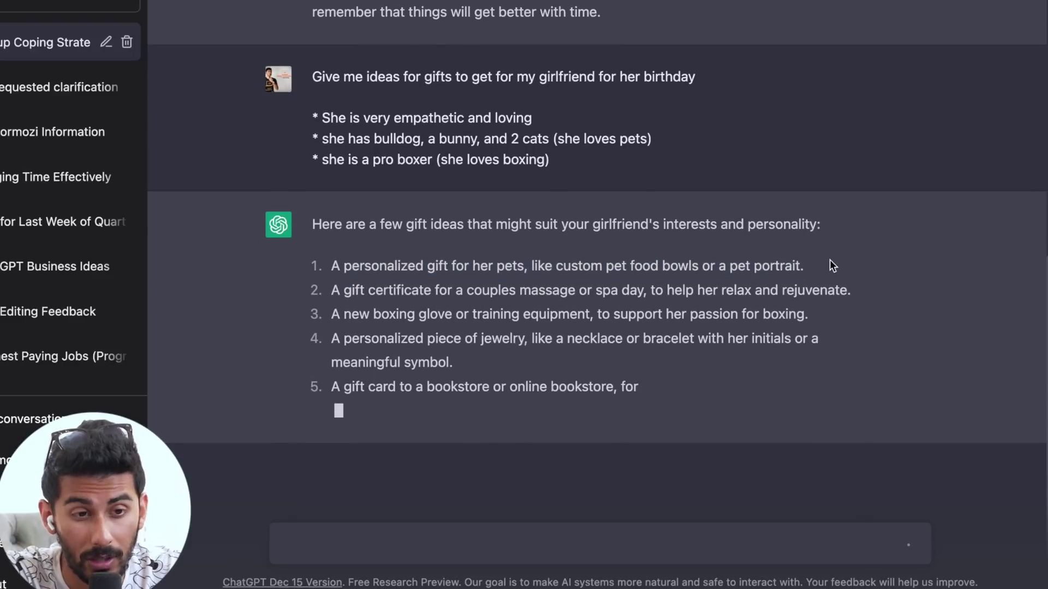
left_click_drag(491, 187, 369, 218)
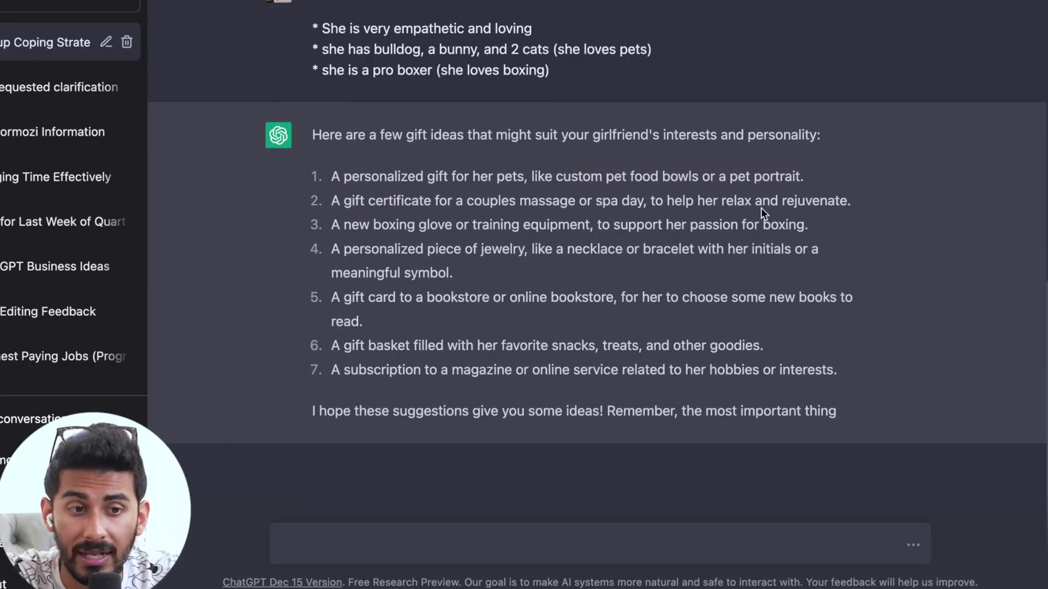
left_click_drag(747, 176, 781, 201)
left_click(879, 175)
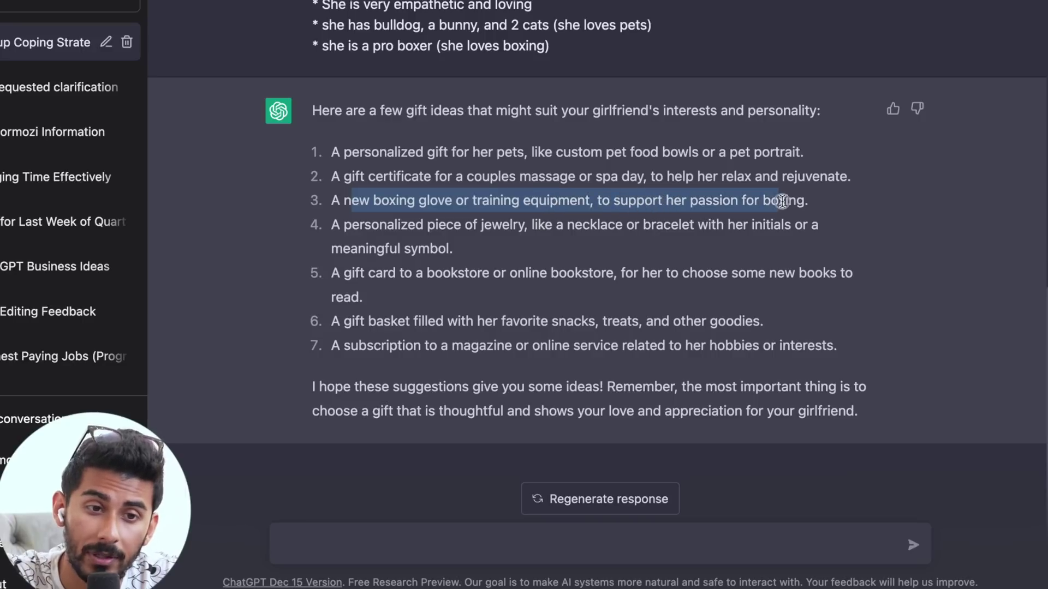
left_click(817, 200)
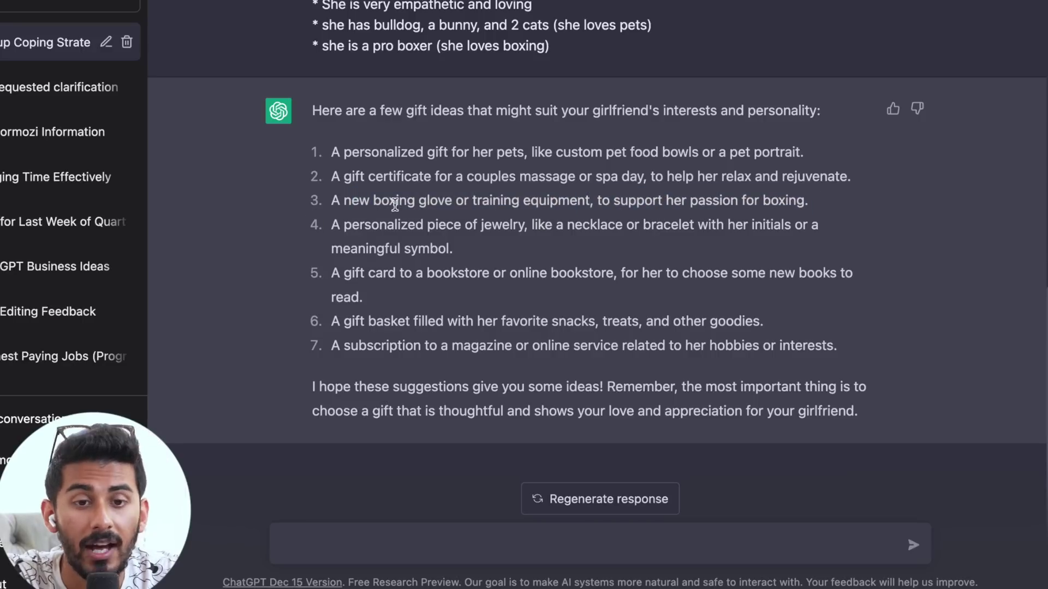
left_click_drag(415, 199, 473, 195)
left_click(473, 195)
Step: Look over the personalized jewelry and bookstore gift card ideas, then return to the message box
left_click_drag(372, 226, 571, 254)
left_click(737, 236)
left_click(570, 254)
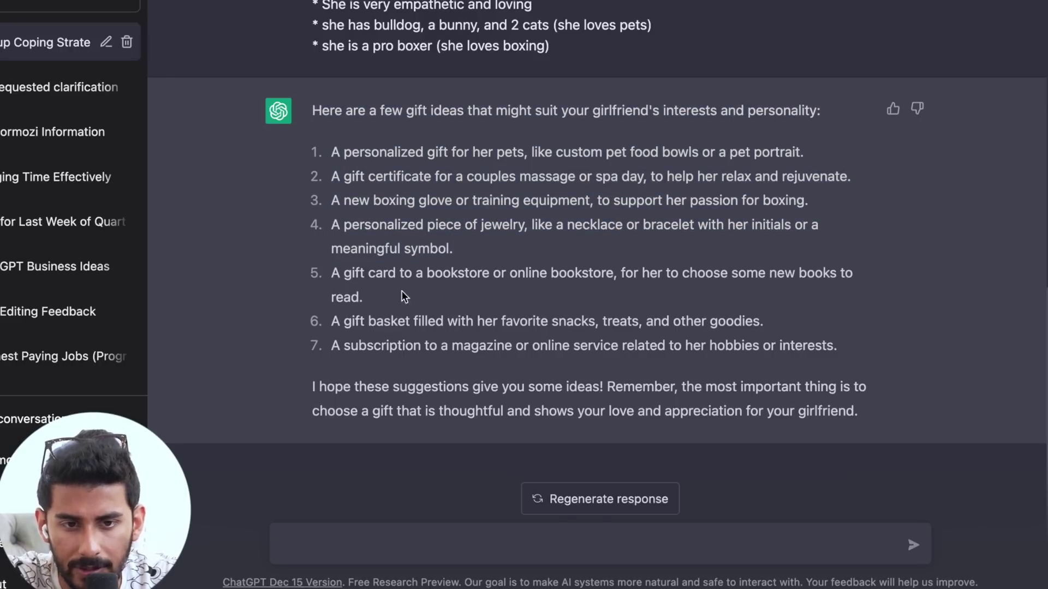
triple_click(490, 287)
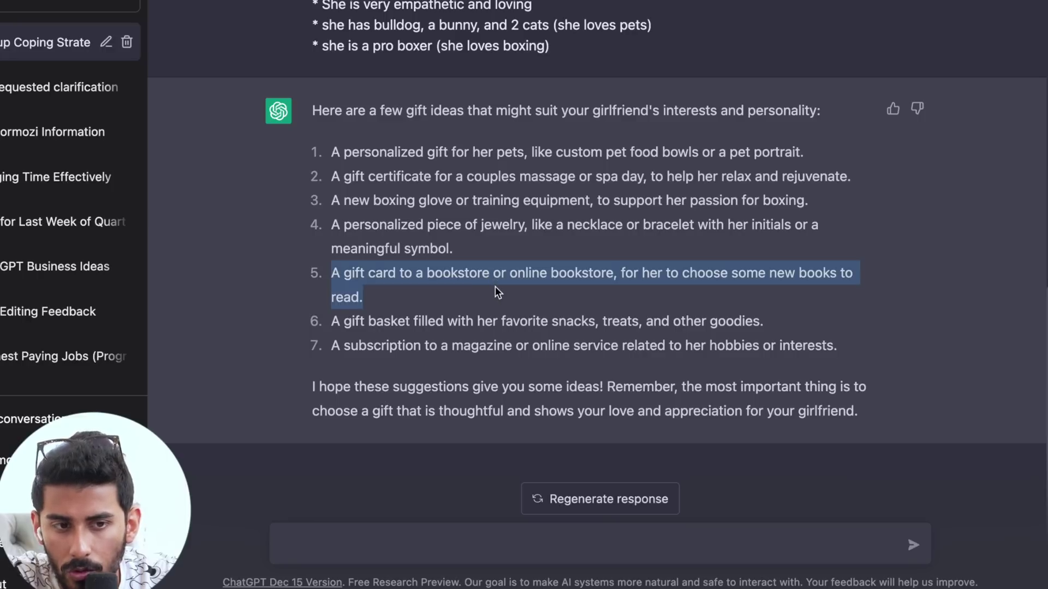
left_click(496, 287)
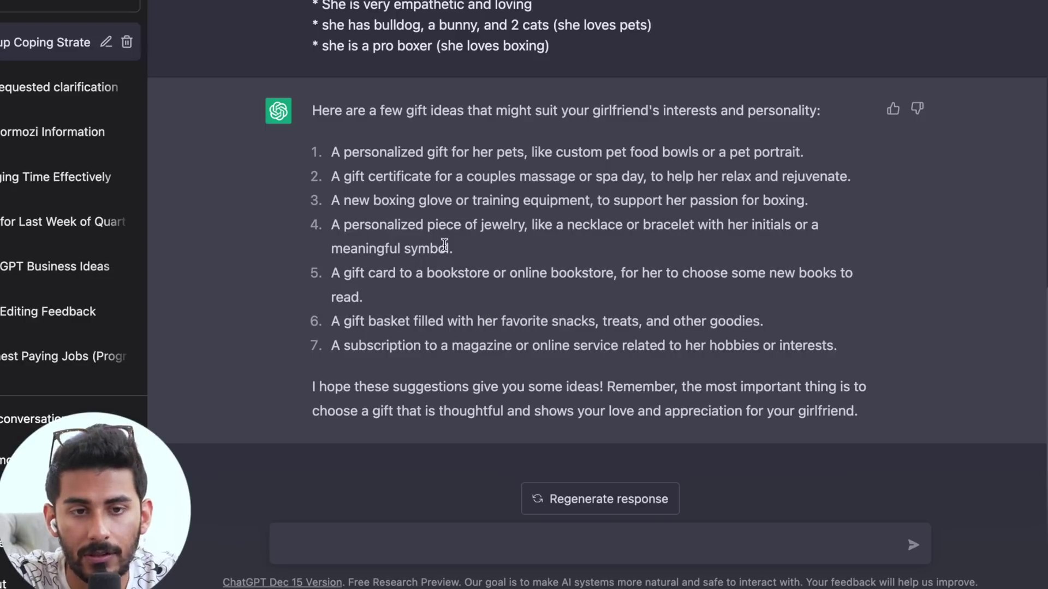
left_click_drag(331, 153, 781, 153)
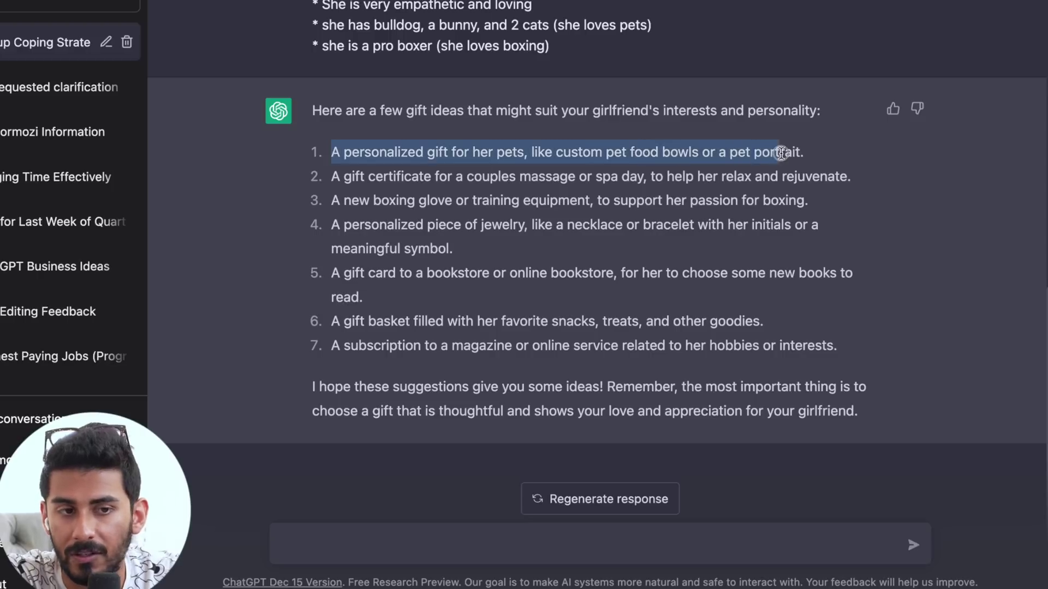
left_click(703, 538)
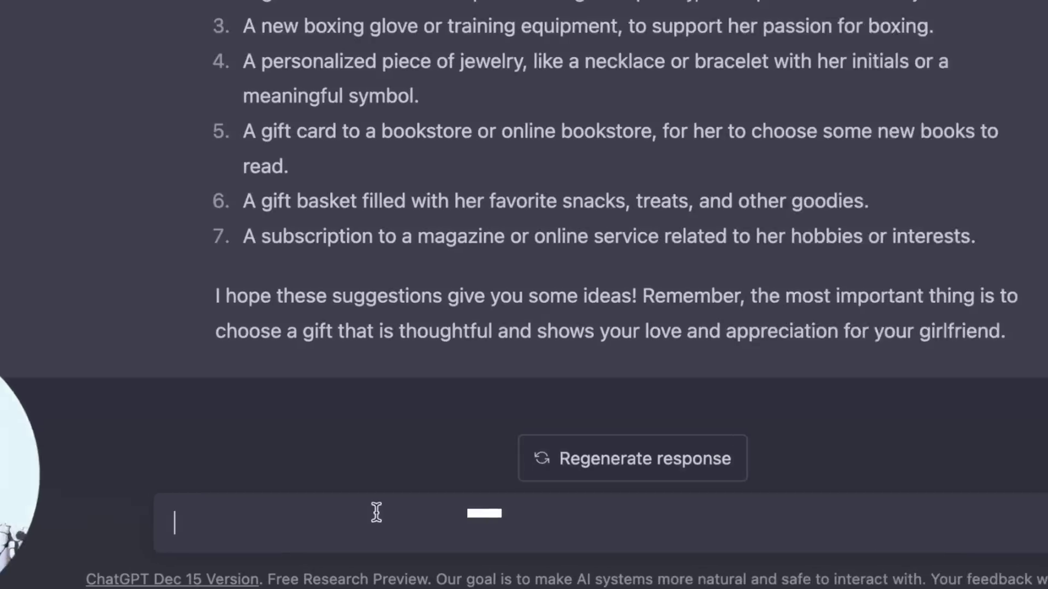
Step: Request 'a 5 line poem for my girlfriend', then follow up with 'but make it specific to her'
type("now write a 5")
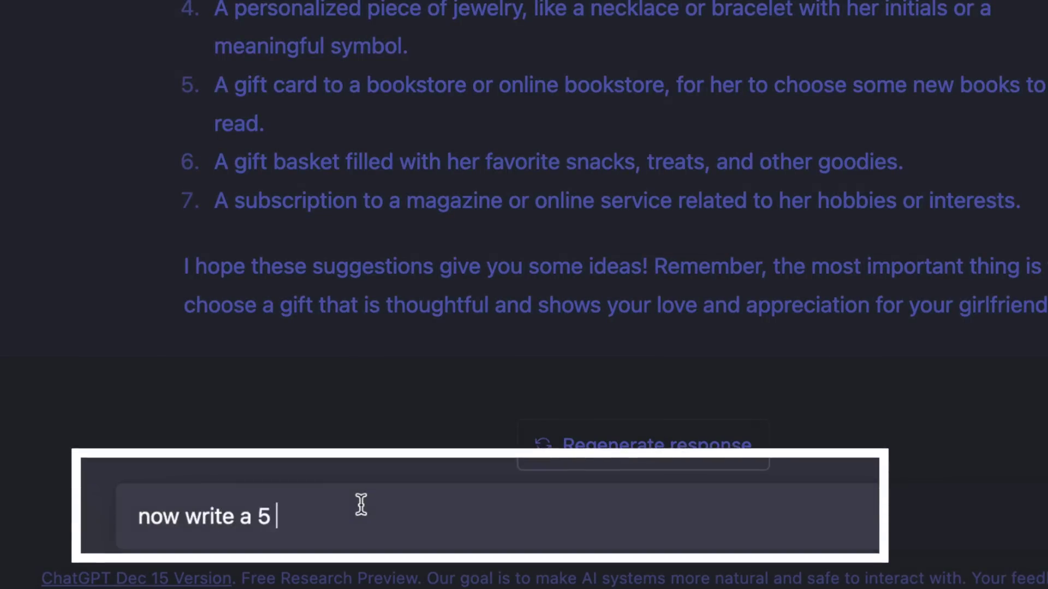
type(" line poem for my girlfriend")
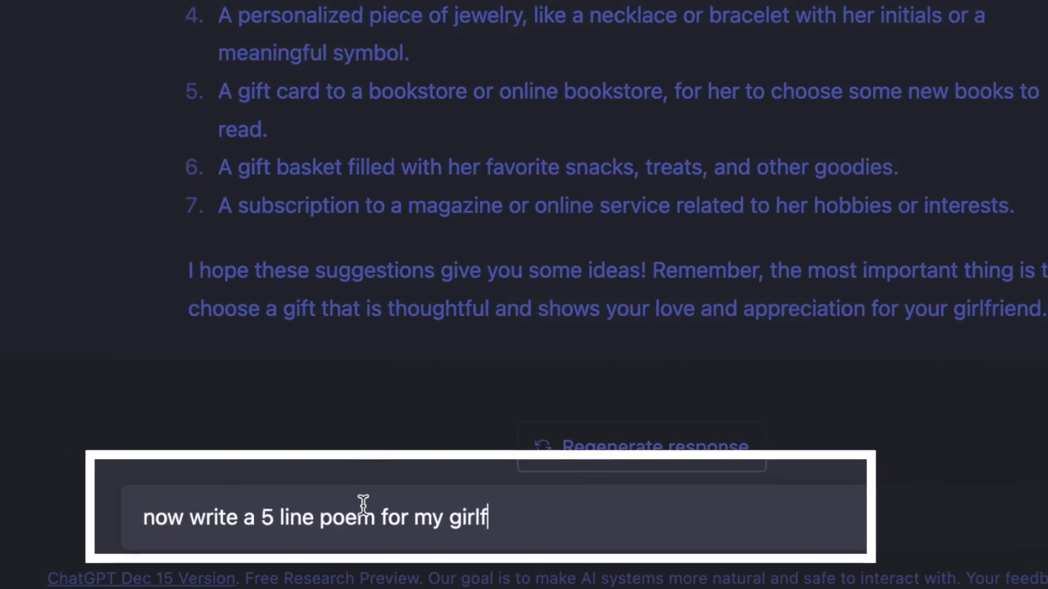
key("Return")
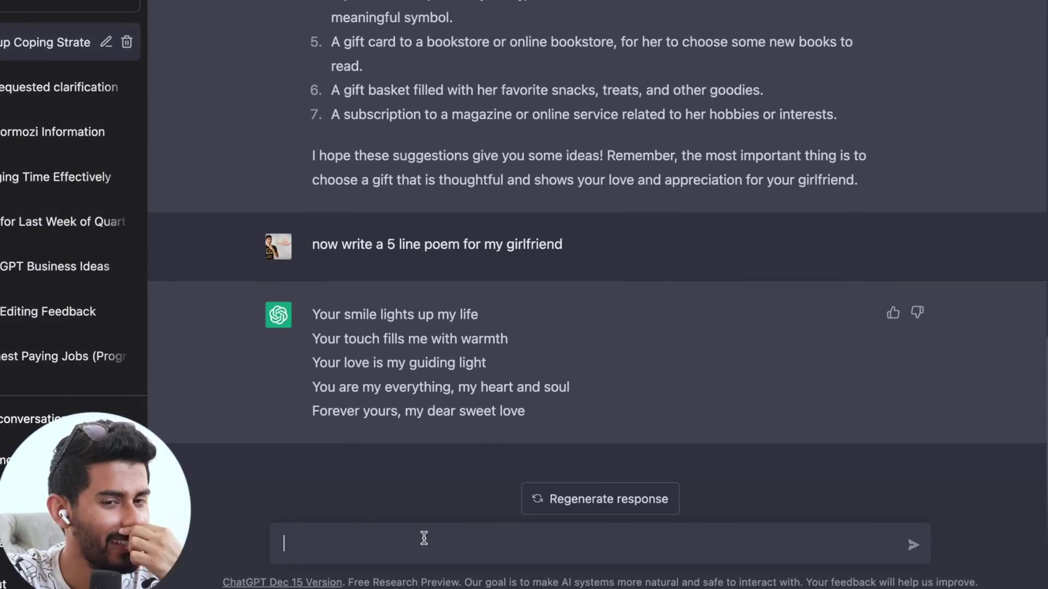
type("b")
type("u")
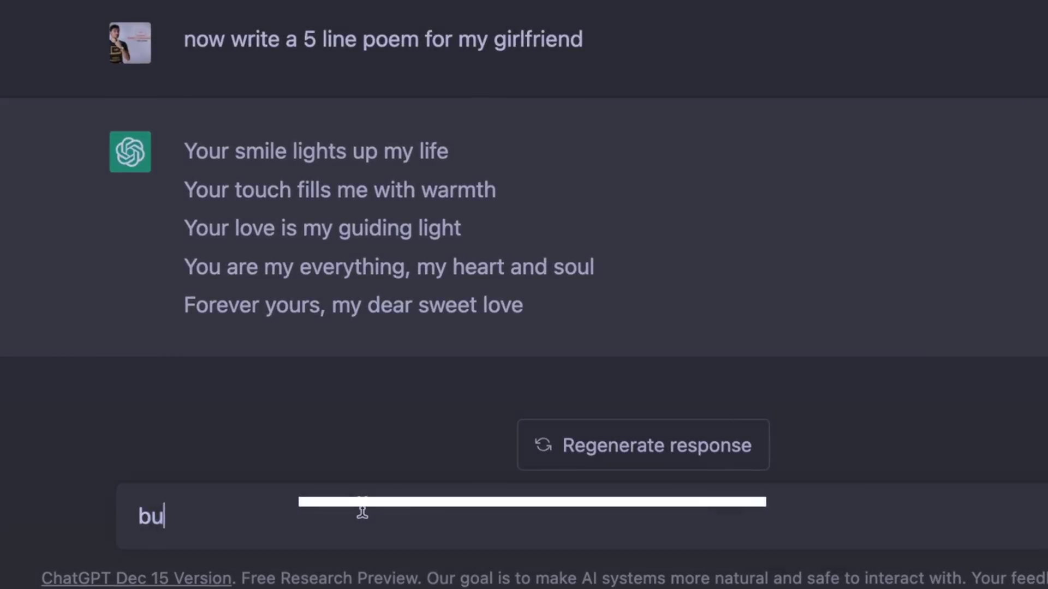
type("t make it specific ")
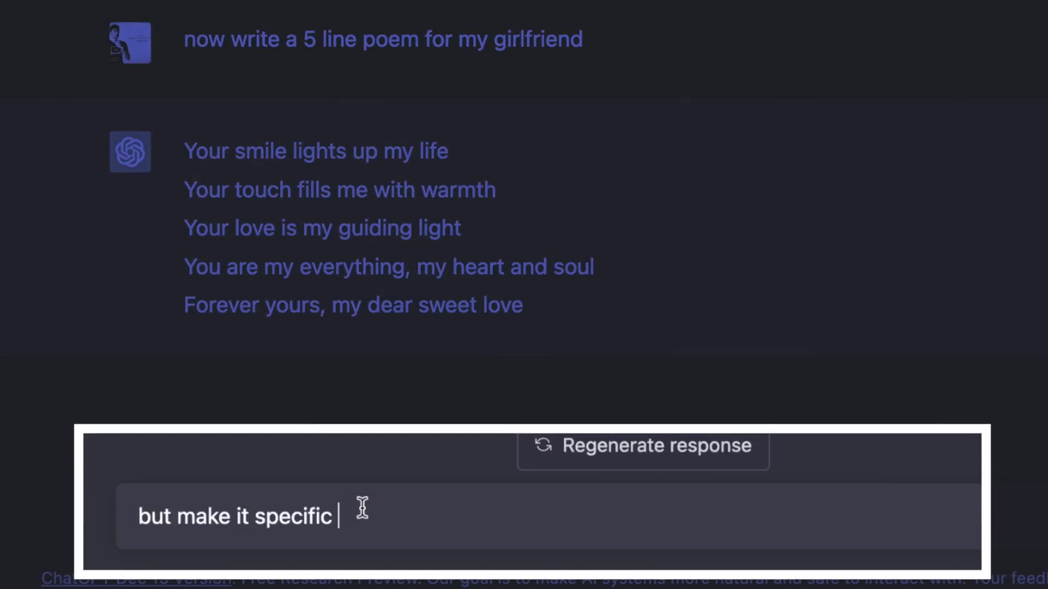
type("to her")
key("Return")
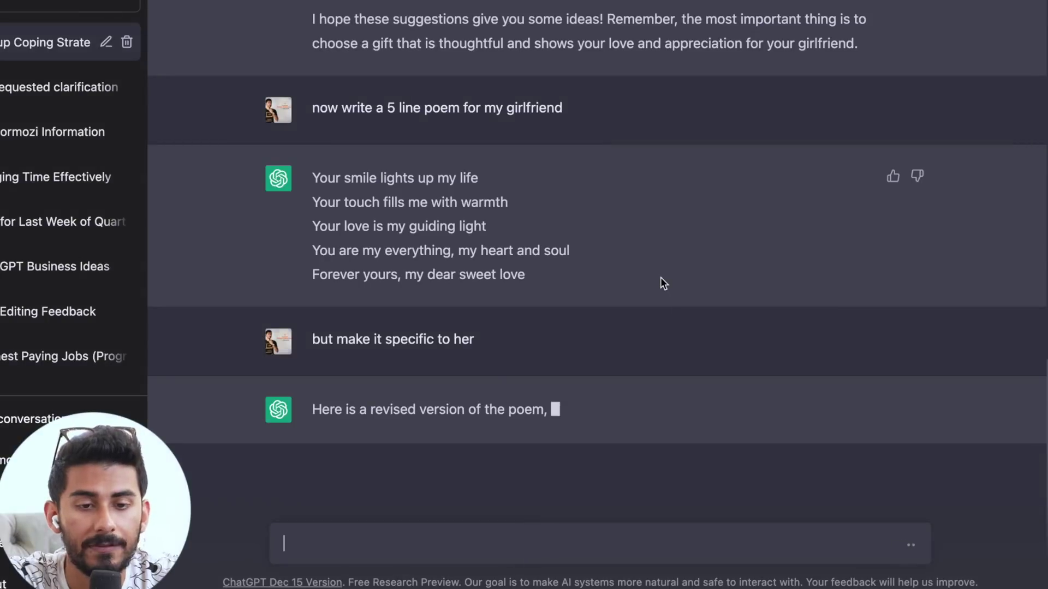
Step: Read the poem's opening lines about her pets, bulldog, bunny, cats and boxing
scroll(390, 175, "up", 7)
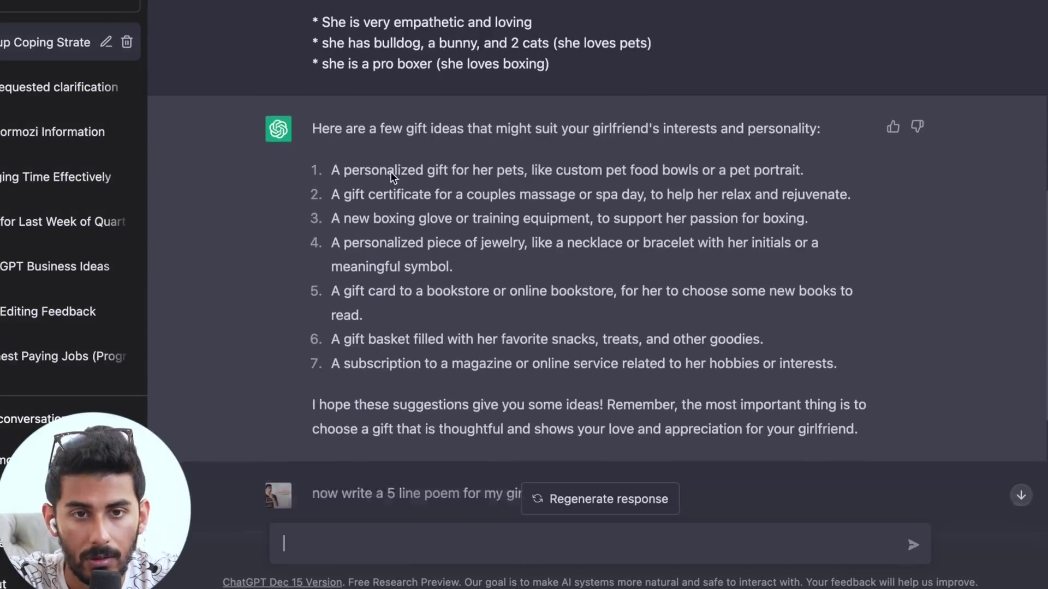
scroll(390, 175, "up", 2)
left_click_drag(324, 154, 550, 196)
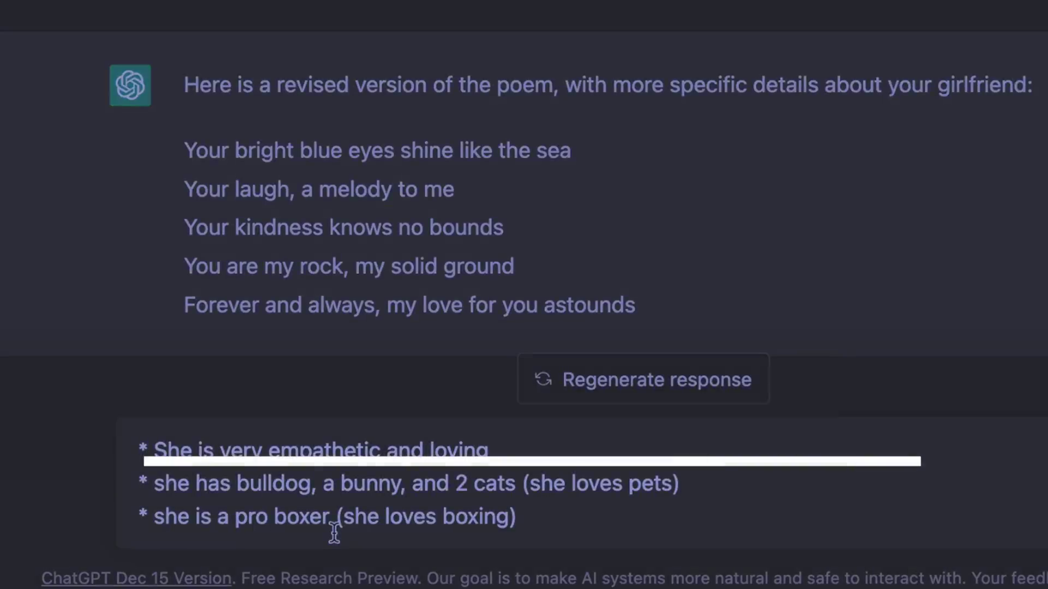
key("ctrl+Home")
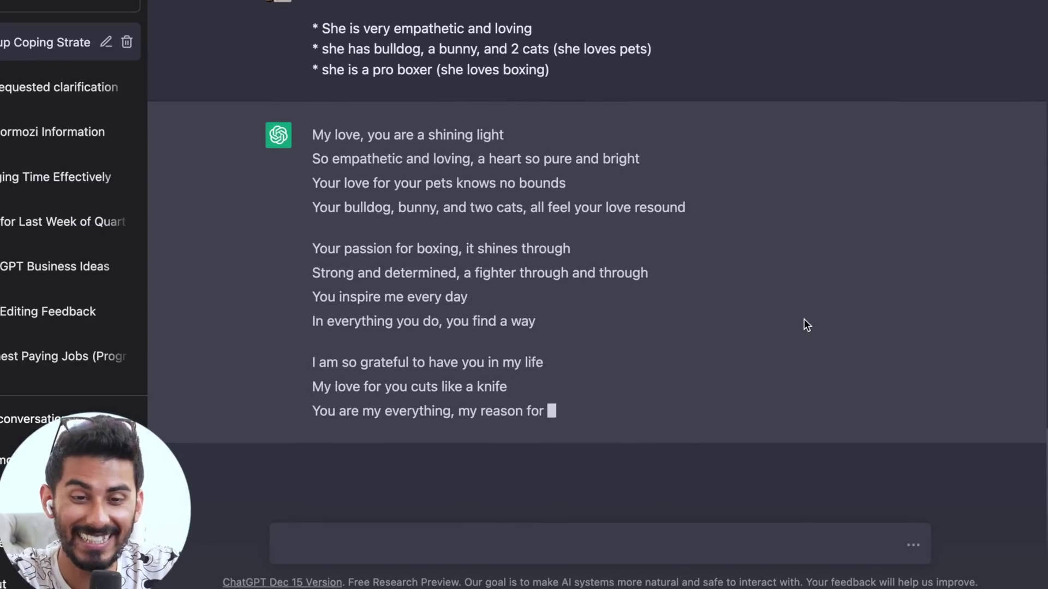
left_click_drag(313, 111, 549, 114)
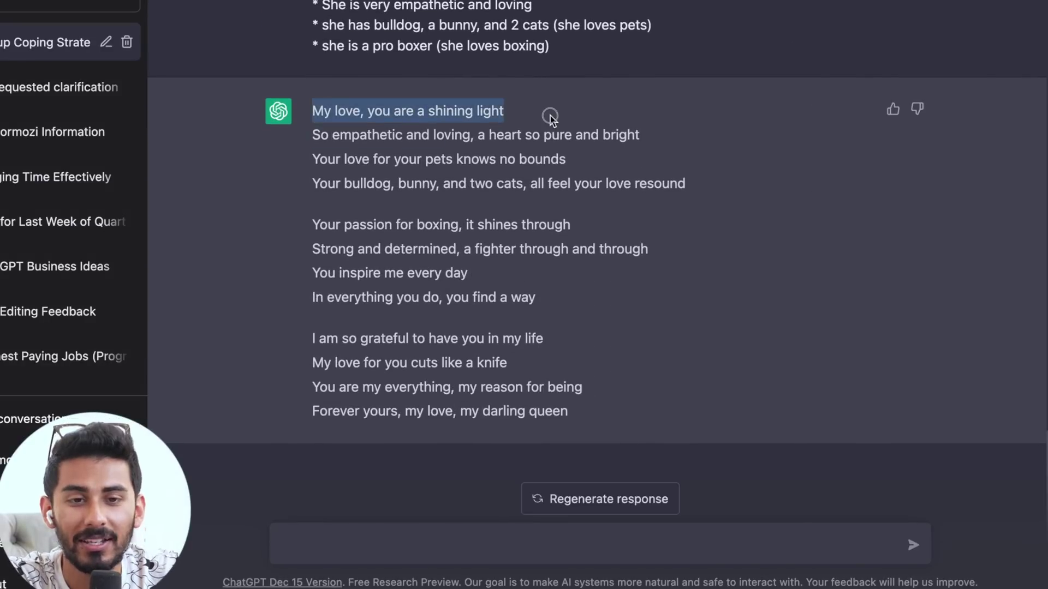
left_click(550, 116)
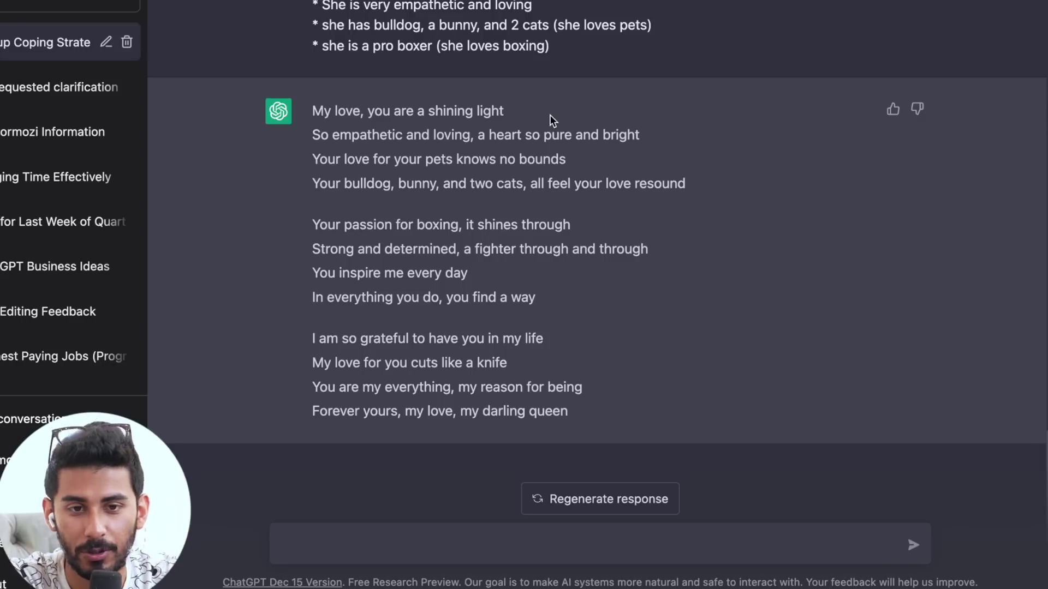
left_click_drag(319, 168, 562, 159)
left_click(568, 174)
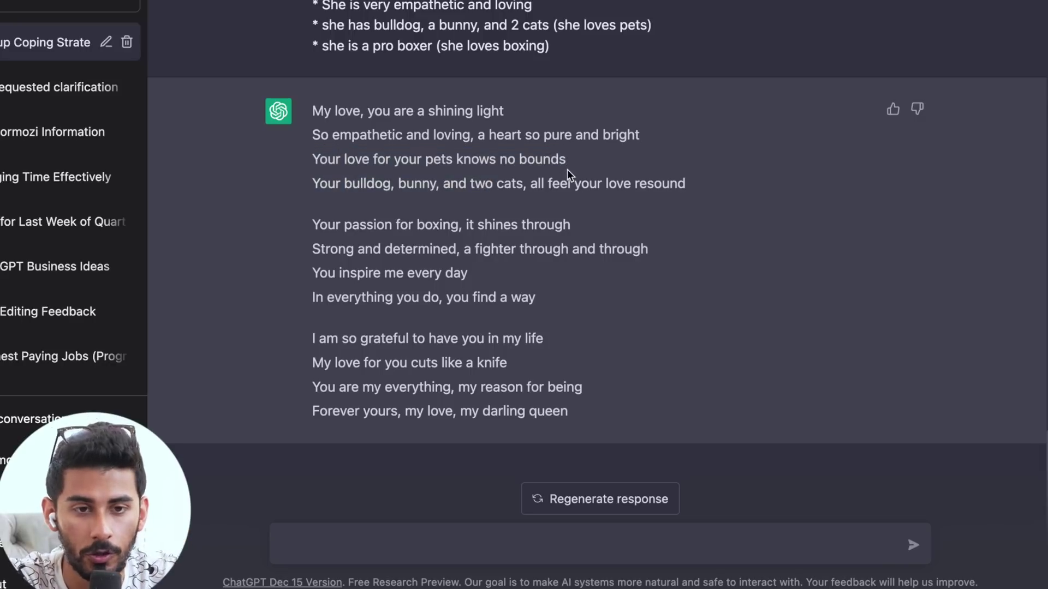
left_click_drag(335, 189, 701, 181)
left_click(566, 197)
left_click(698, 222)
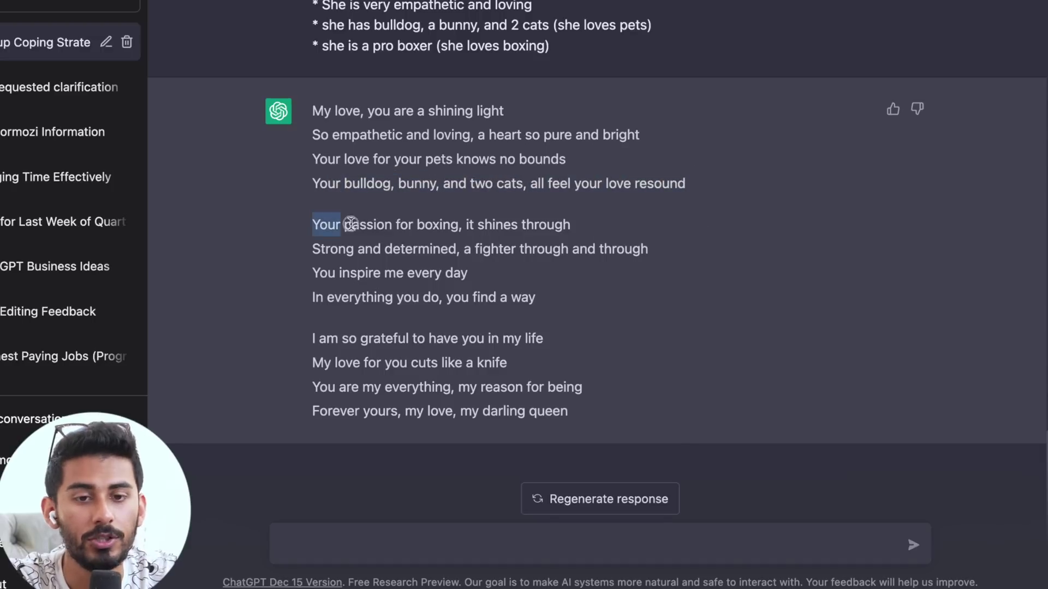
left_click_drag(350, 223, 653, 249)
Step: Read the remaining stanzas through the last line, then select the entire poem for copying
left_click(458, 227)
left_click(654, 251)
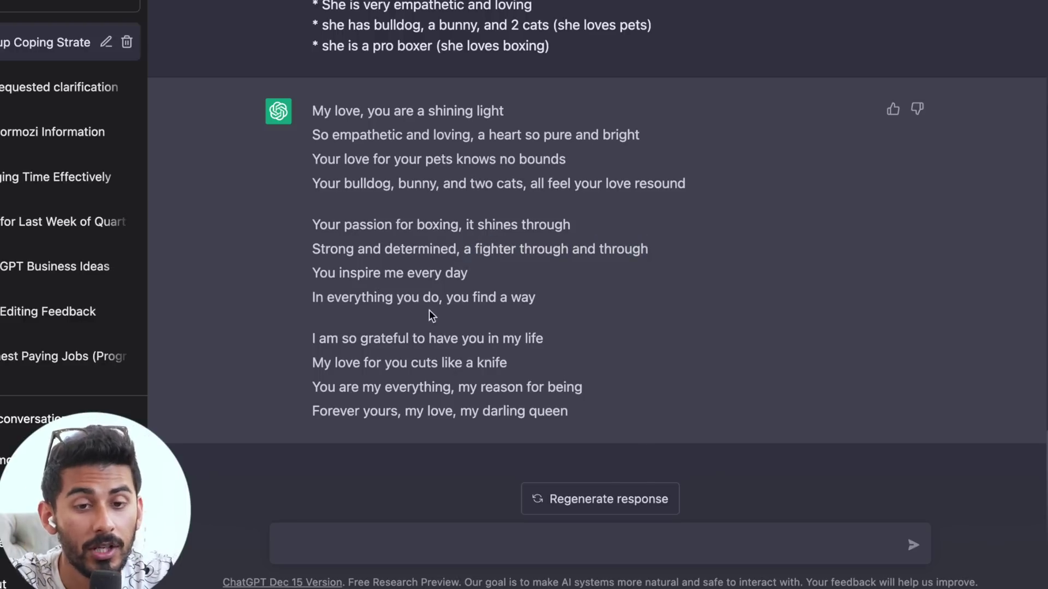
left_click_drag(325, 277, 475, 266)
left_click(495, 270)
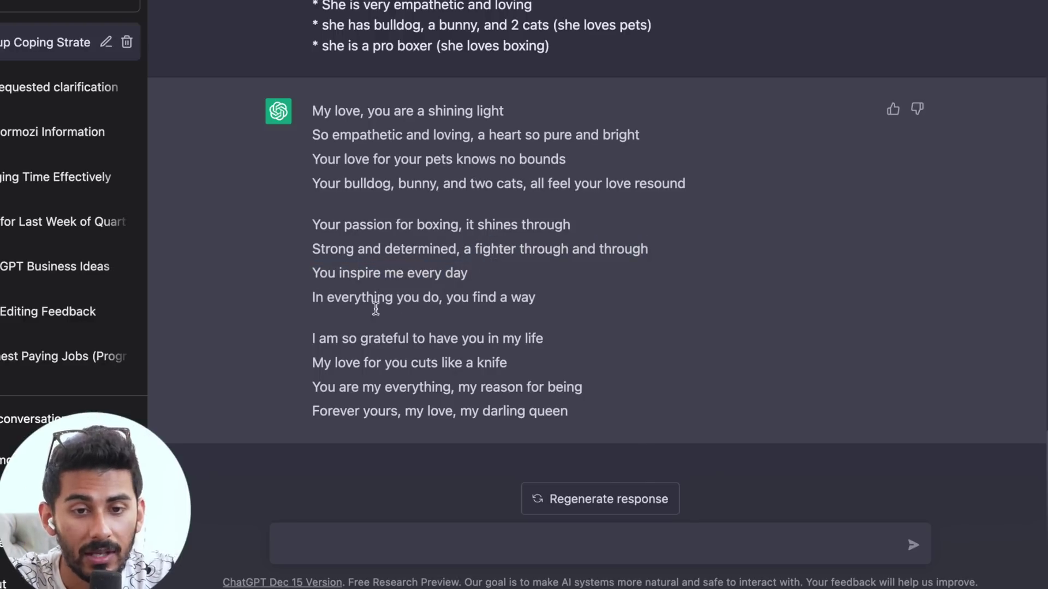
left_click_drag(350, 300, 518, 297)
left_click(520, 298)
left_click_drag(309, 344, 552, 337)
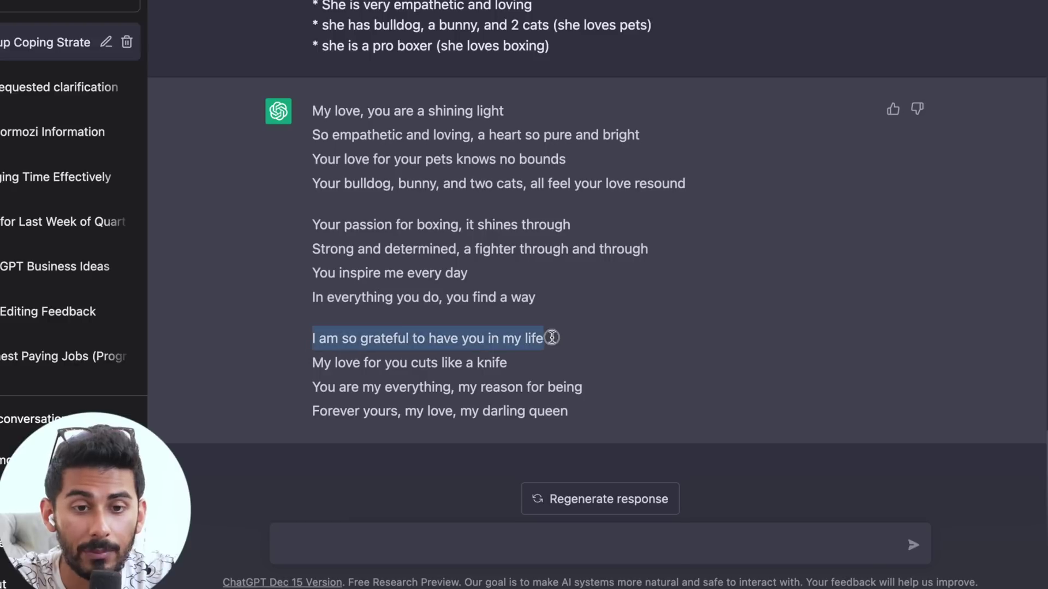
left_click(593, 341)
left_click_drag(360, 365, 521, 364)
left_click(521, 363)
left_click_drag(351, 388, 476, 384)
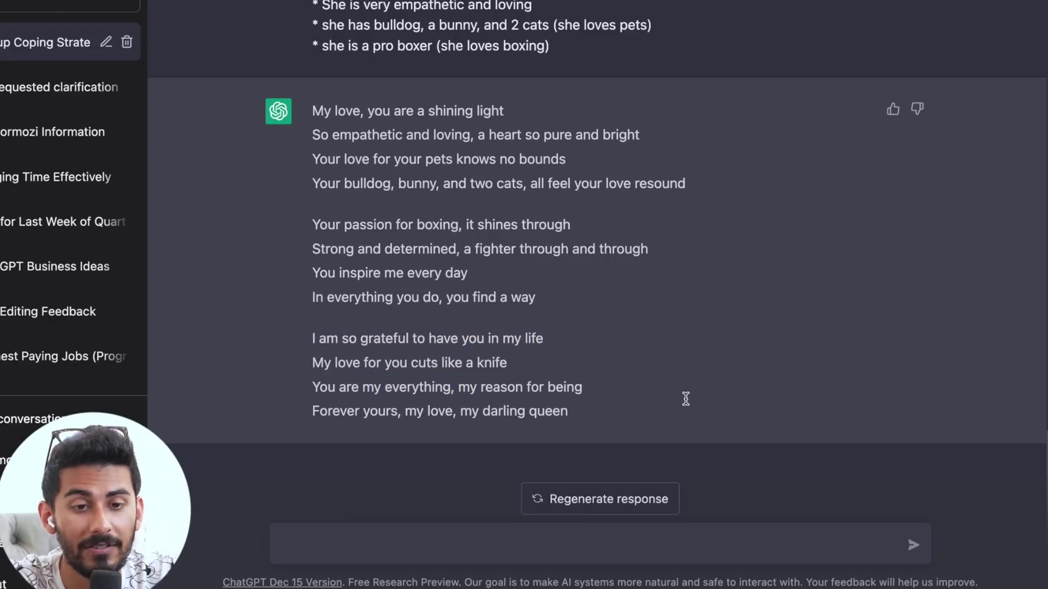
left_click_drag(332, 412, 475, 413)
left_click(535, 420)
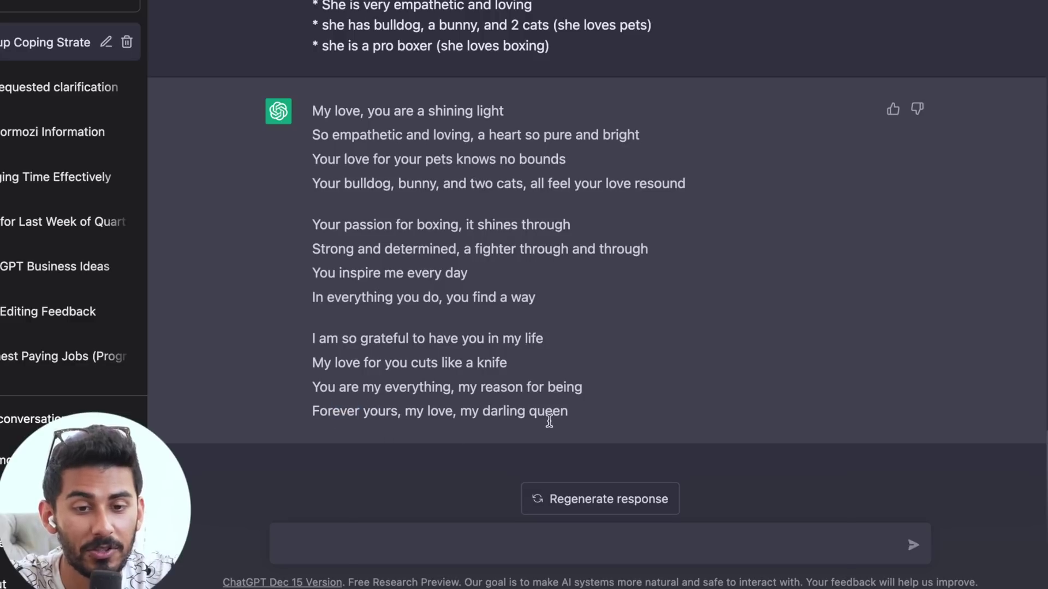
left_click_drag(570, 416, 321, 119)
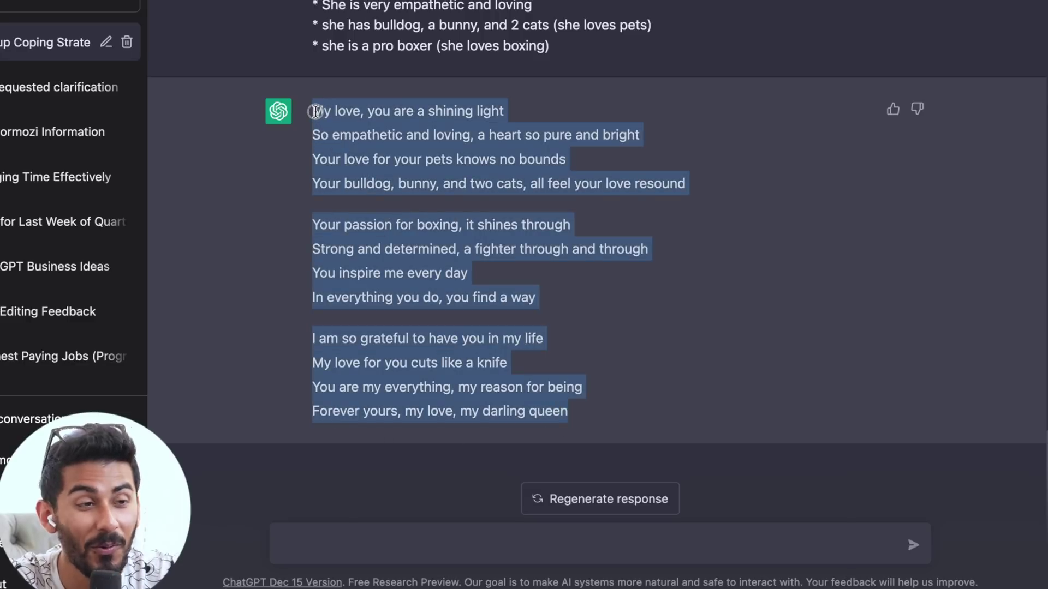
Step: Paste the copied poem into the iMessage conversation in Texts and send it
left_click(624, 217)
key("alt+space")
type("tex")
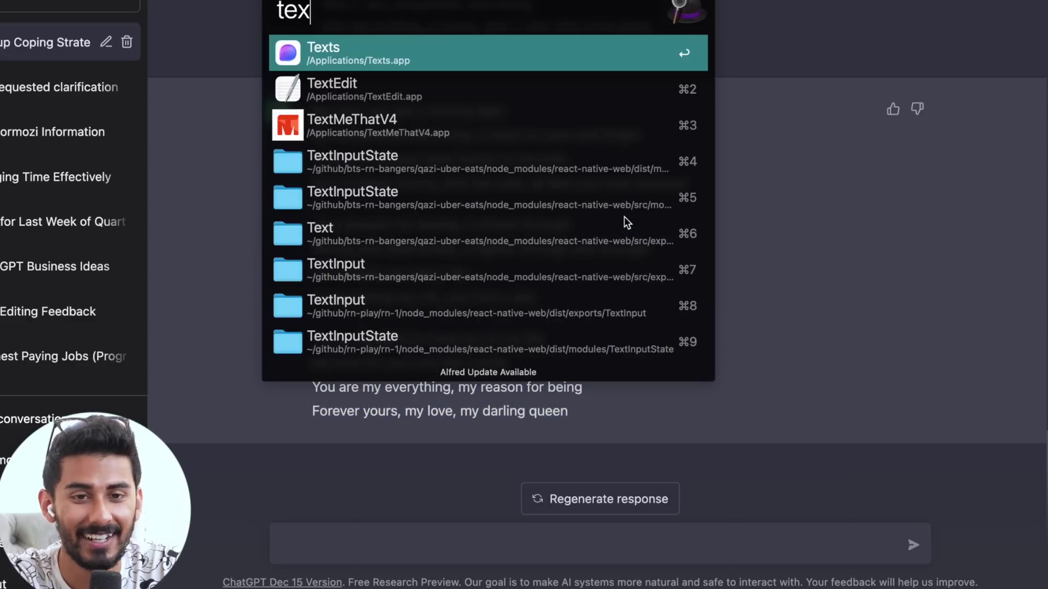
key("Return")
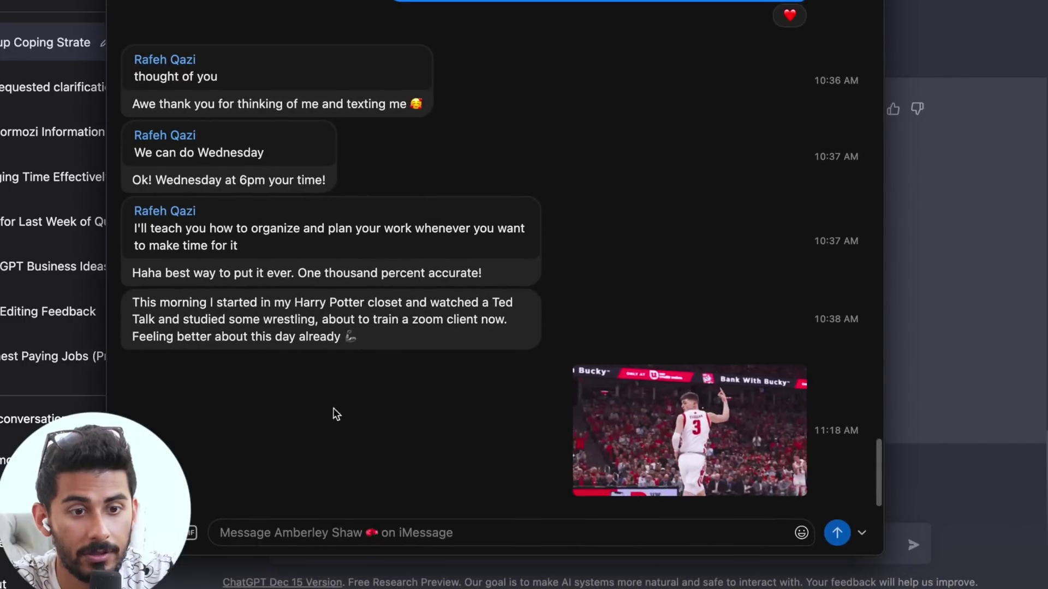
left_click(321, 543)
type("My love, you are a shining light So empathetic and loving, a heart so pure and bright Your love for your pets knows no bounds Your bulldog, bunny, and two cats, all feel your love resound  Your passion for boxing, it shines through Strong and determined, a fighter through and through You inspire me every day In everything you do, you find a way  I am so grateful to have you in my life My love for you cuts like a knife You are my everything, my reason for being Forever yours, my love, my darling queen")
key("Return")
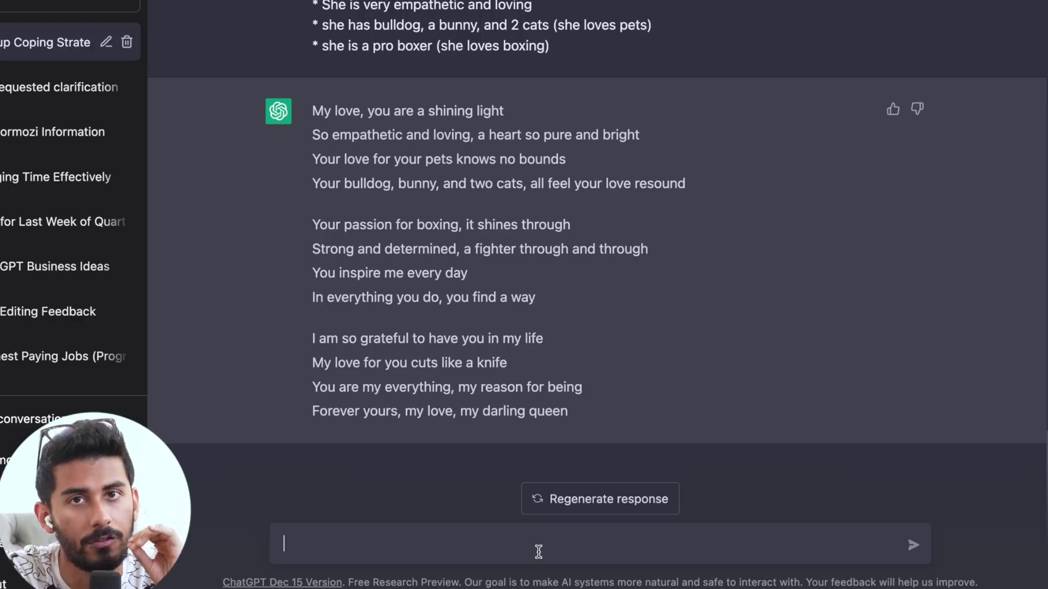
Step: Start a 'Help me plan my day' prompt listing coding 2 hours, music 1 hour, a show 30 minutes
left_click(538, 551)
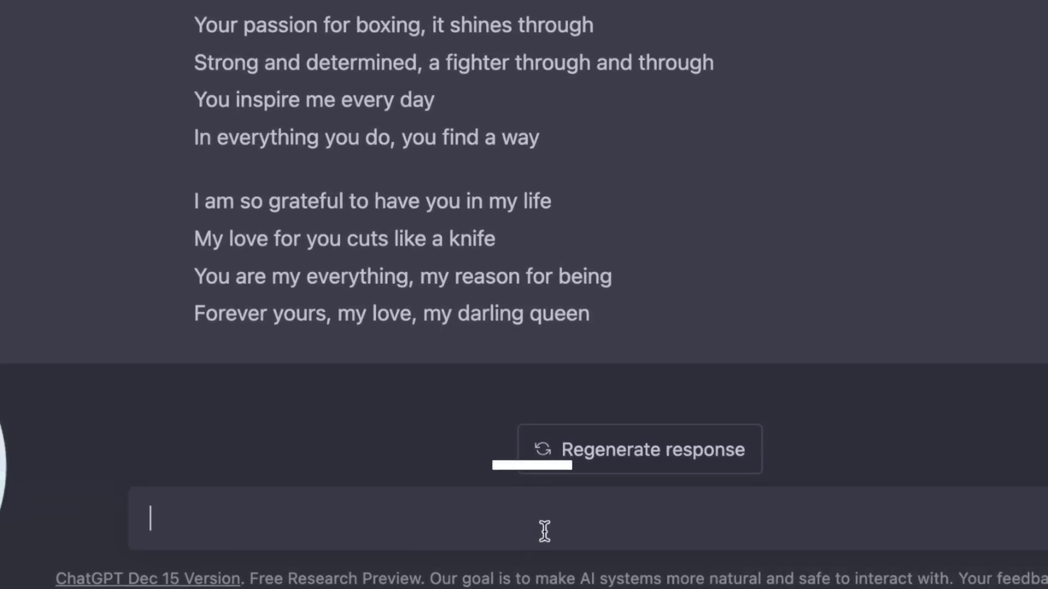
type("Help me plan my day")
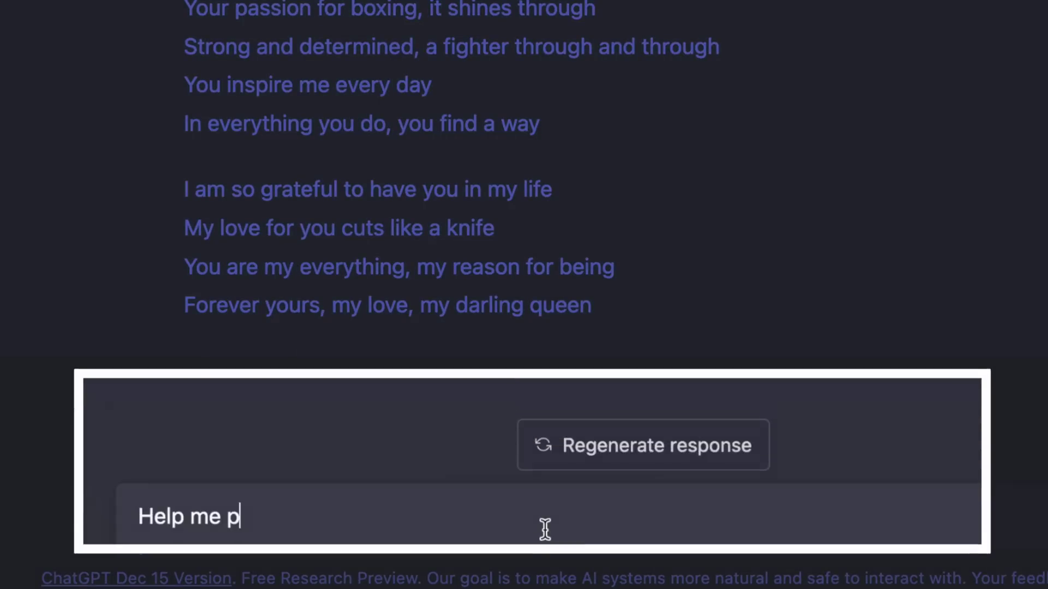
key("shift+Return")
key("shift+Return")
type("Here are the things I")
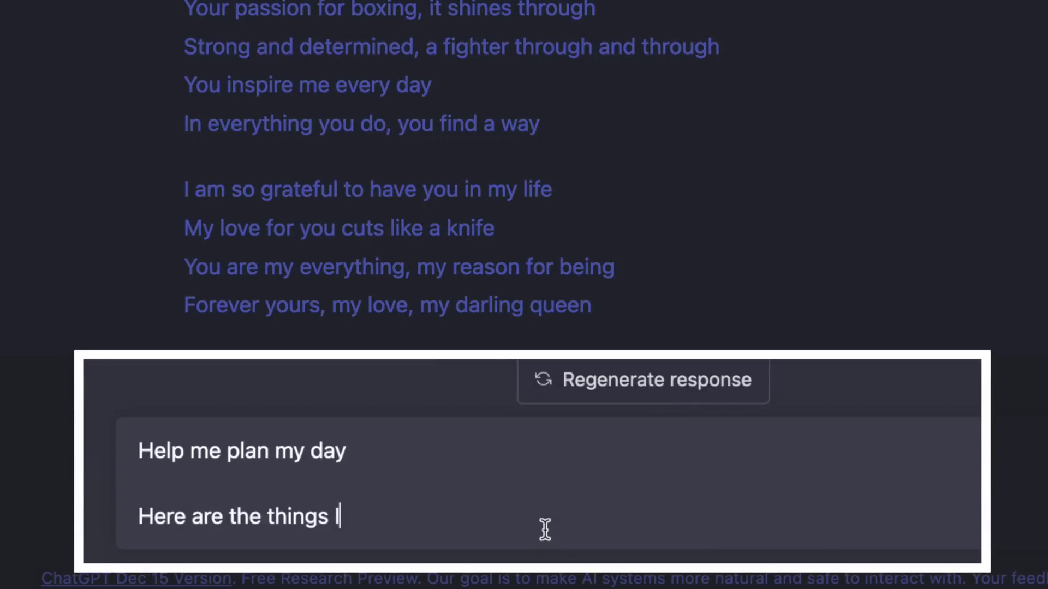
type(" WANT to do")
key("shift+Return")
type("* I want to")
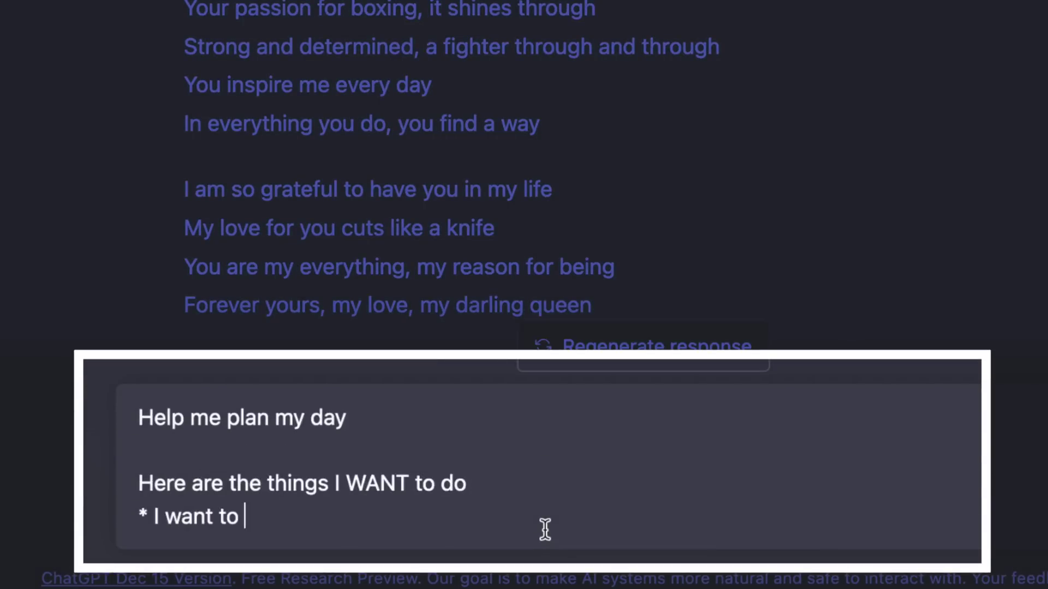
type(" code for ")
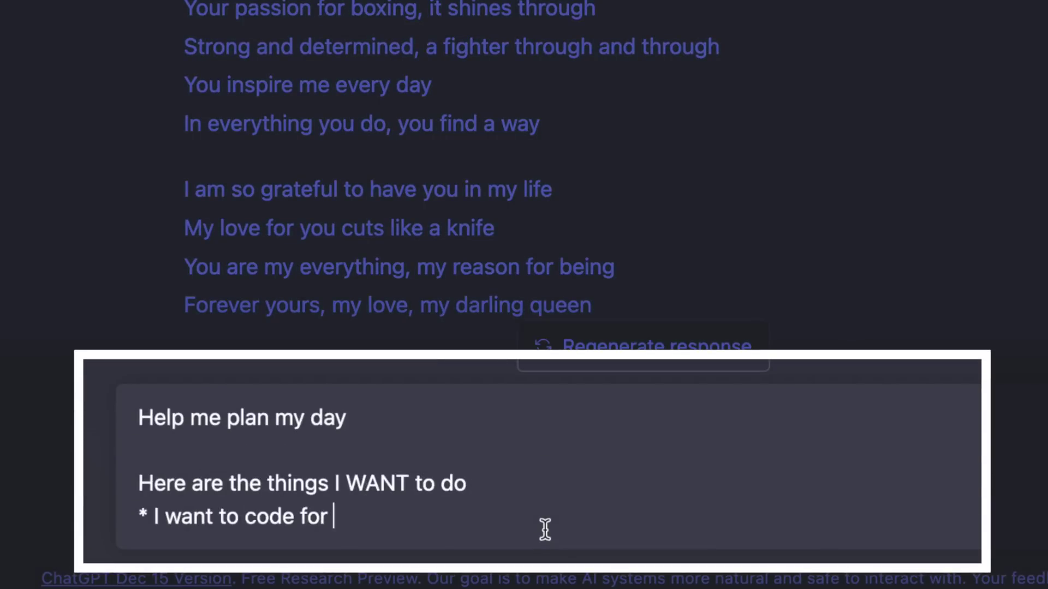
type("2 hours")
key("shift+Return")
type("* I want to")
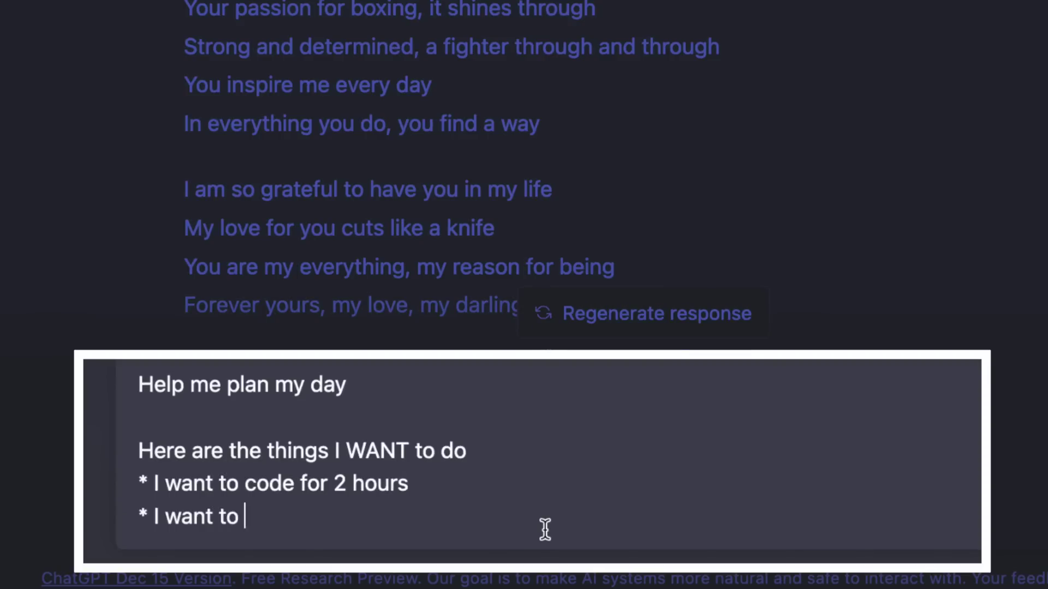
type(" play music for 1 hou")
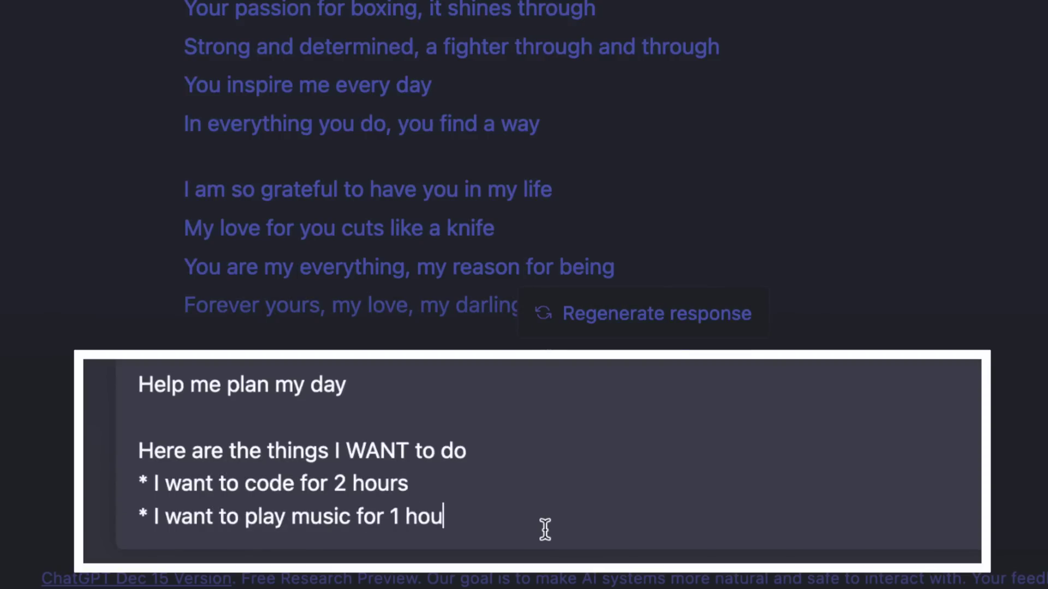
type("r")
key("shift+Return")
type("* I wanna watch")
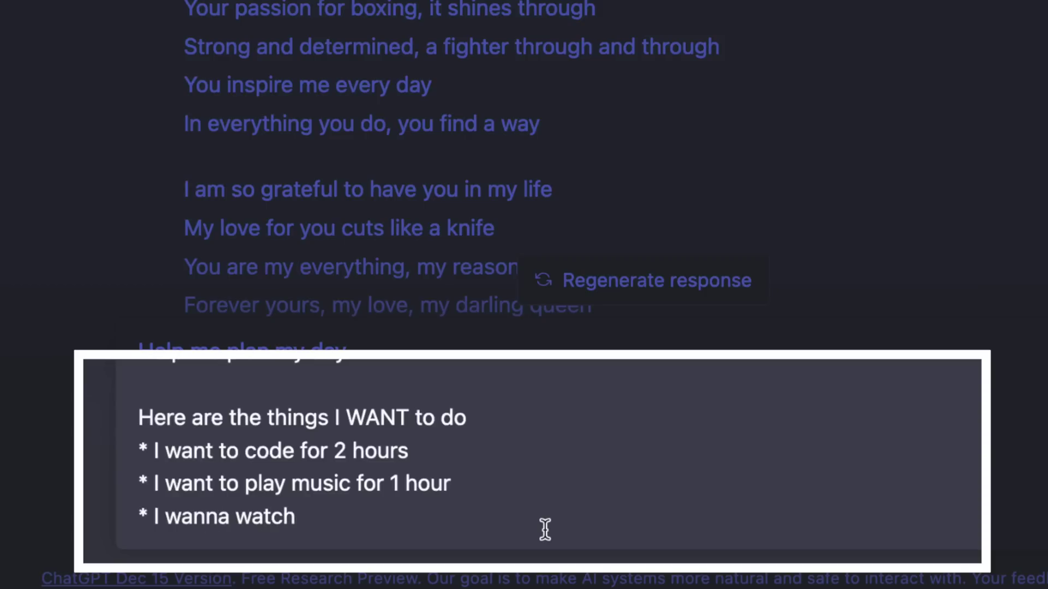
type(" youtube or a sho")
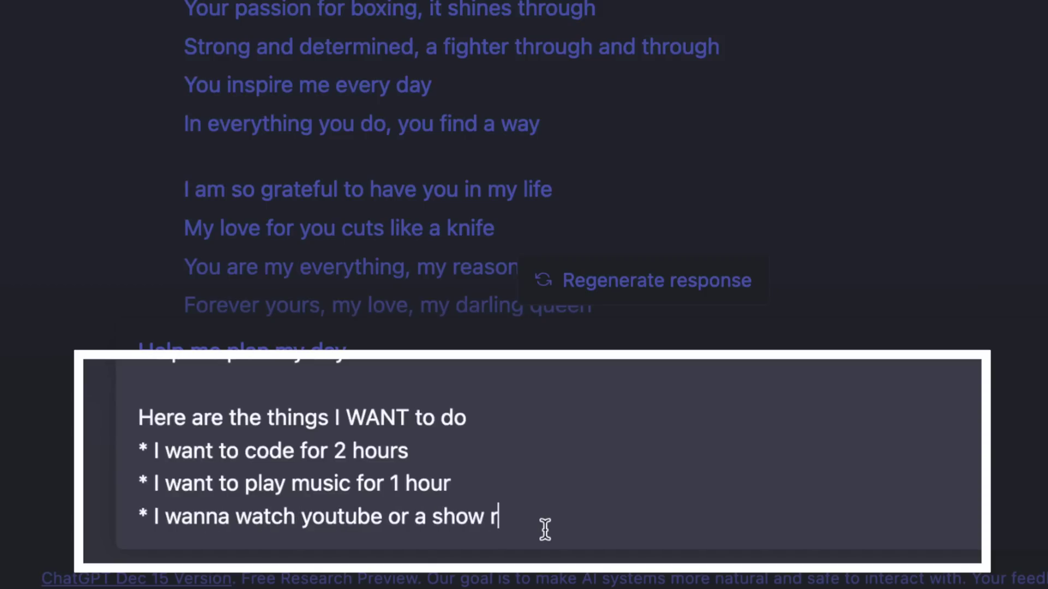
type("w for 30 minutes")
Step: Add required tasks: 8 am to 5 pm work, 7 am wake-up, 10 pm sleep, laundry, and send
key("shift+Return")
key("shift+Return")
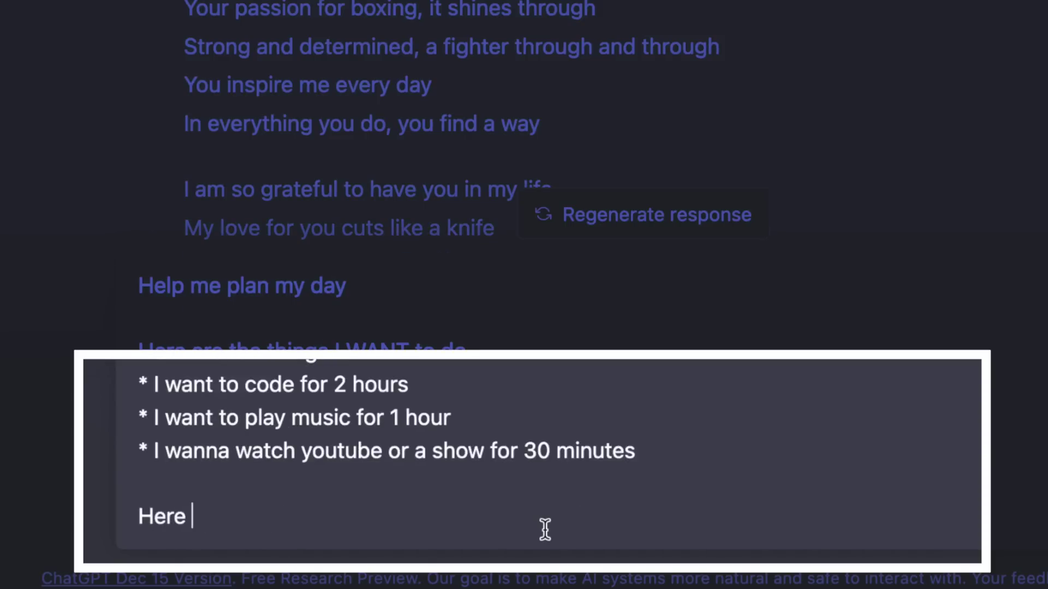
type("Here")
key("BackSpace")
key("BackSpace")
key("BackSpace")
key("BackSpace")
type("things ")
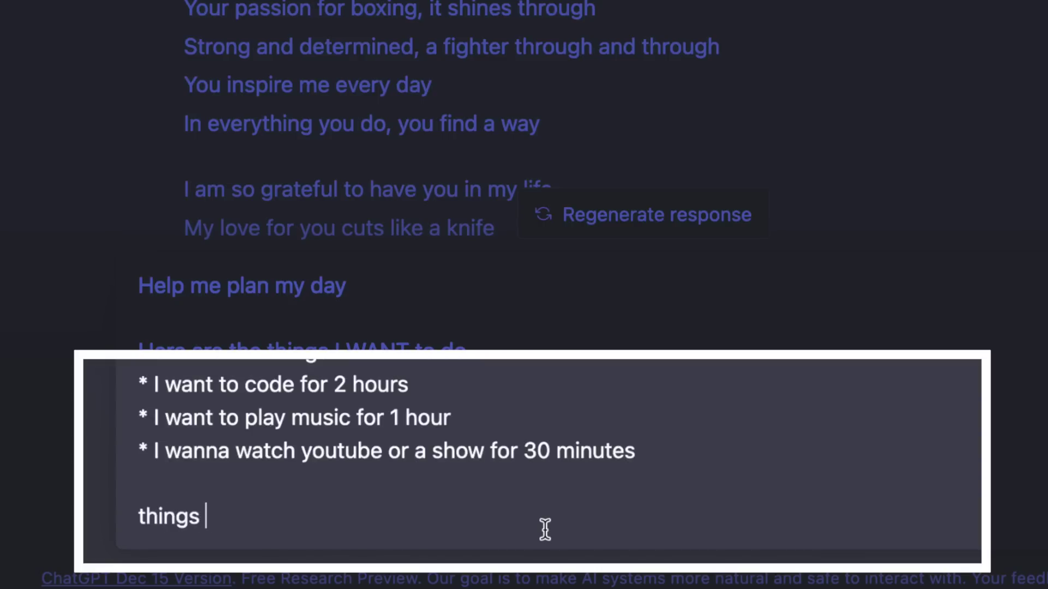
type("I need to do")
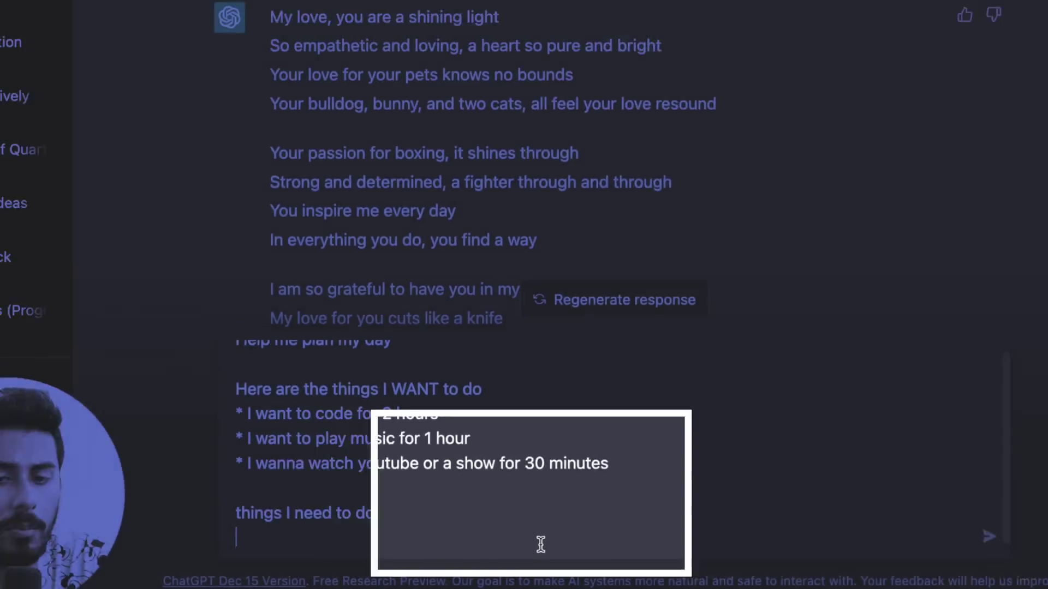
key("shift+Return")
type("*")
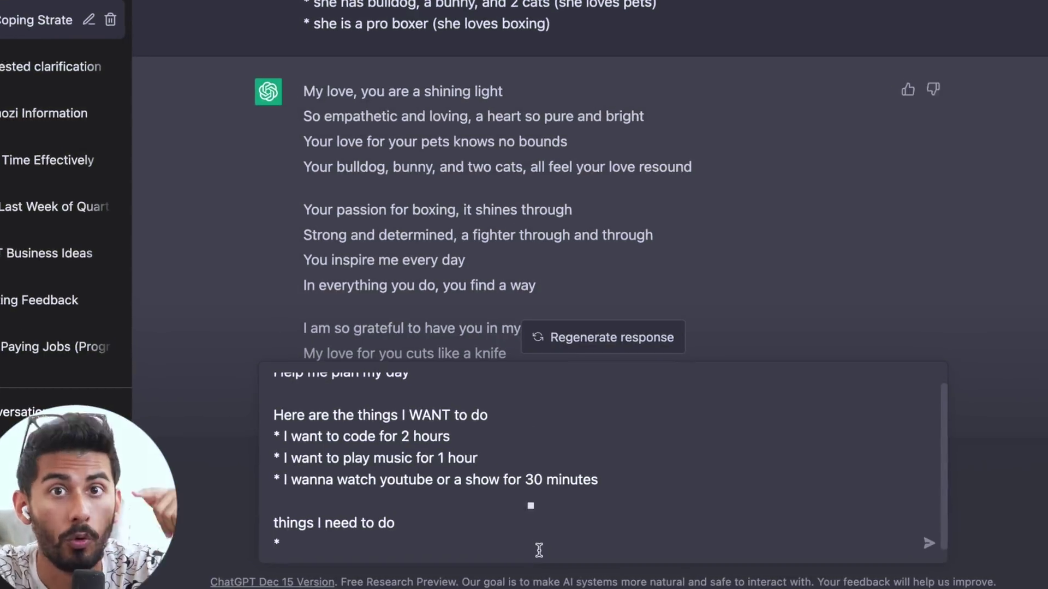
type(" 8 am work")
key("BackSpace")
key("BackSpace")
key("BackSpace")
key("BackSpace")
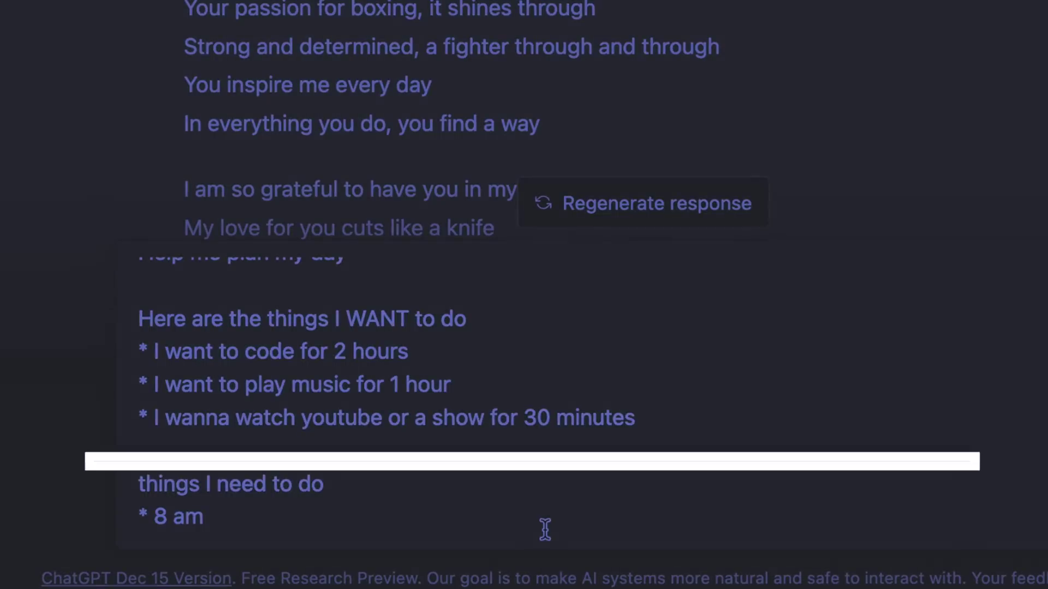
type("to 5 p")
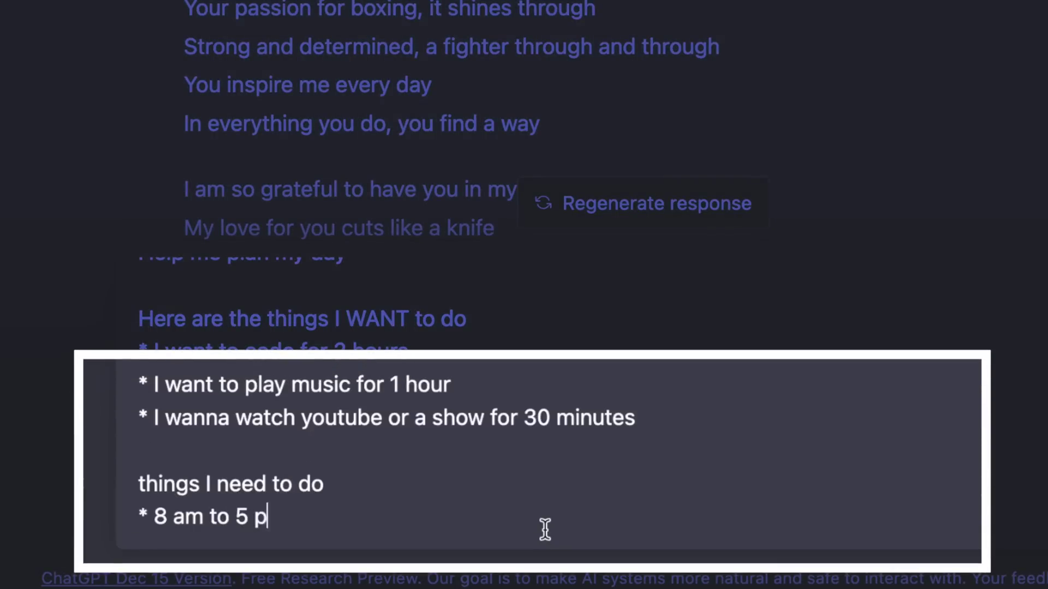
type("m work")
key("shift+Return")
type("* 7 am wake")
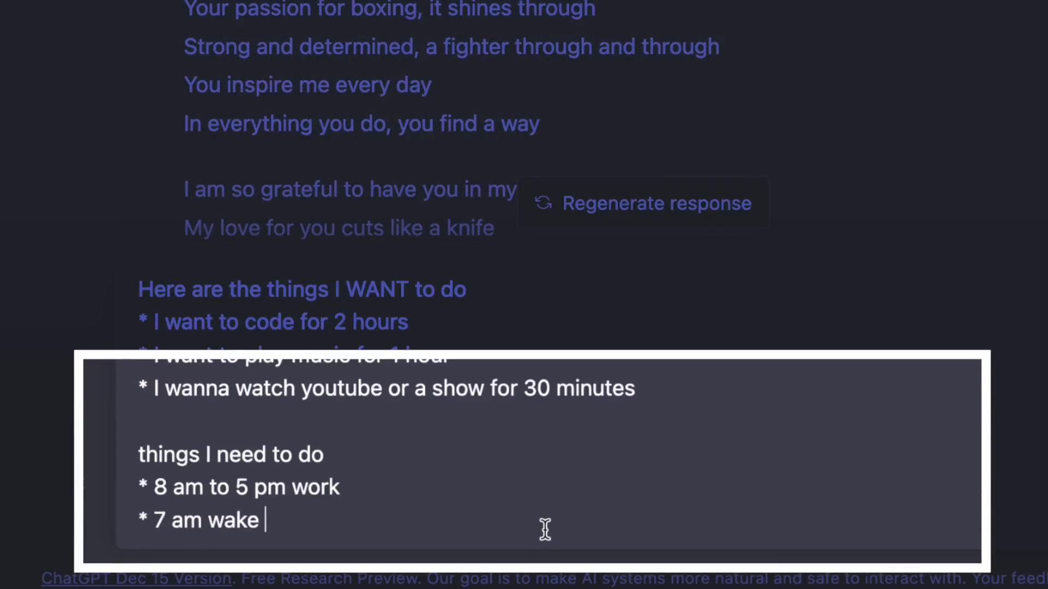
type(" up")
key("shift+Return")
type("* sleep at 10 p")
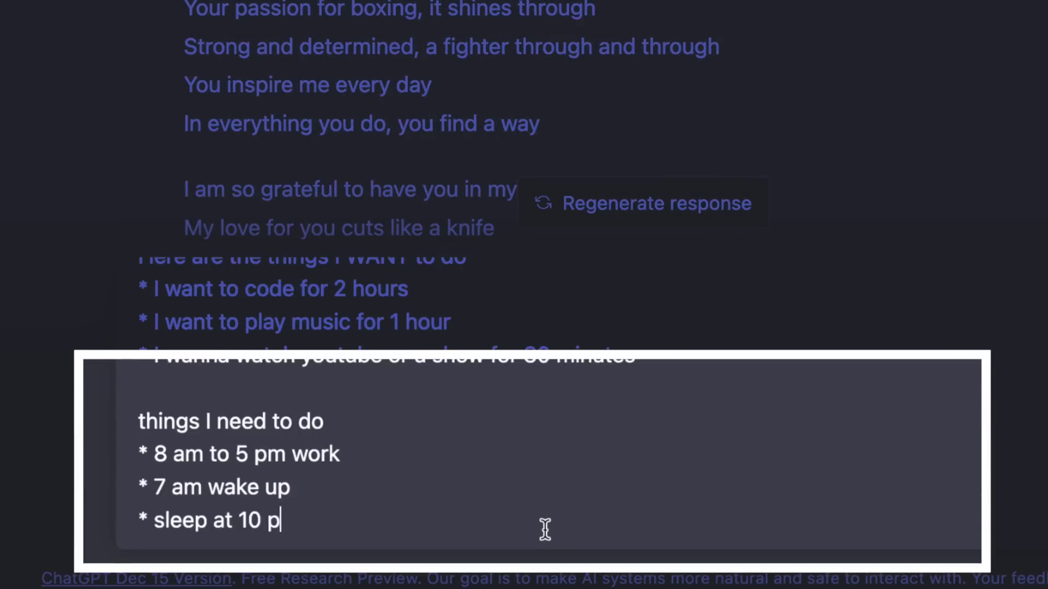
type("m")
key("shift+Return")
type("* laudnry")
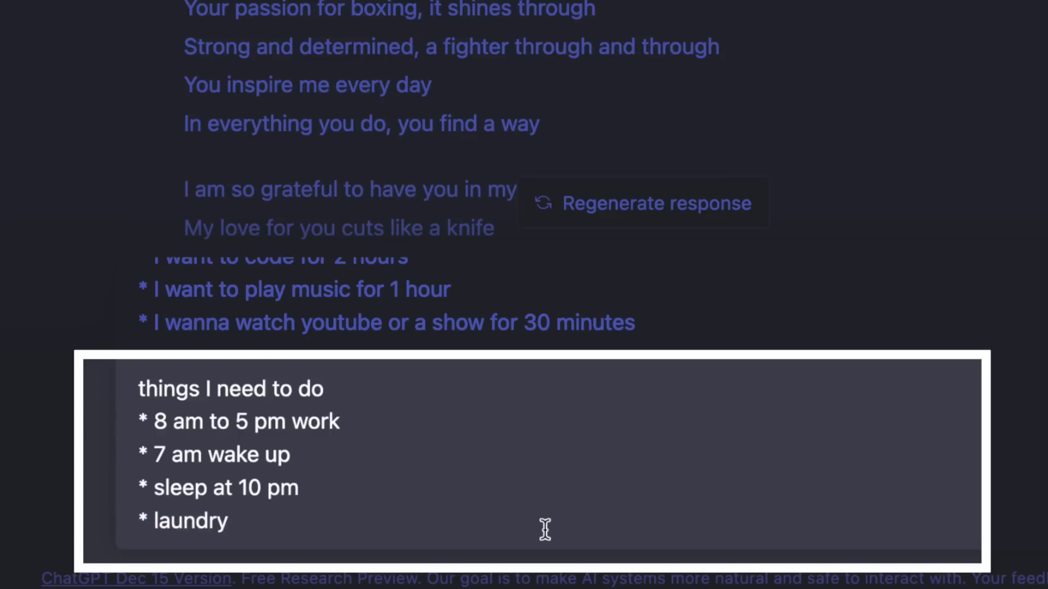
type("inutes")
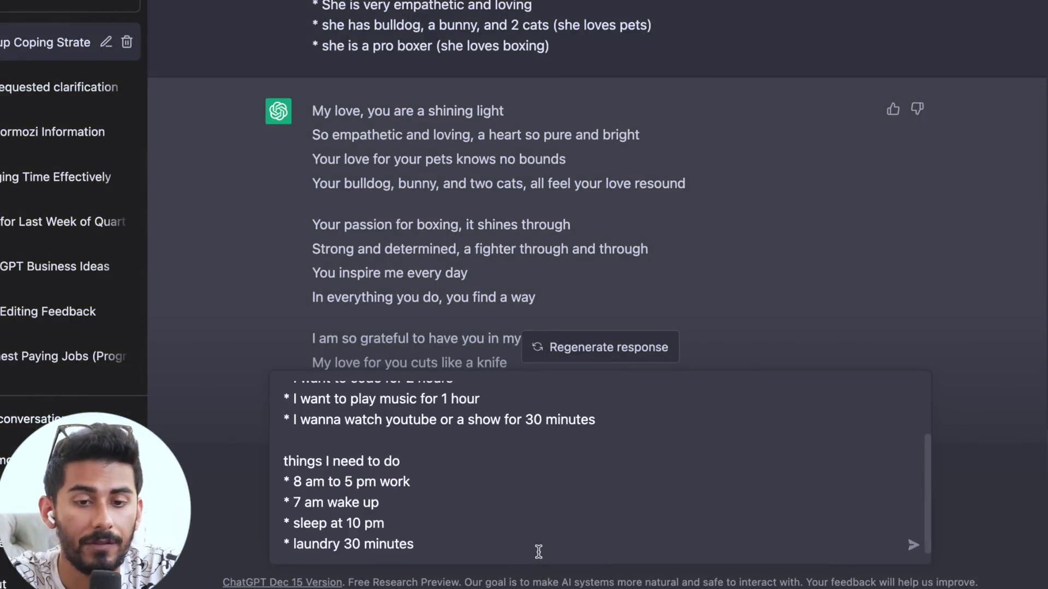
key("Return")
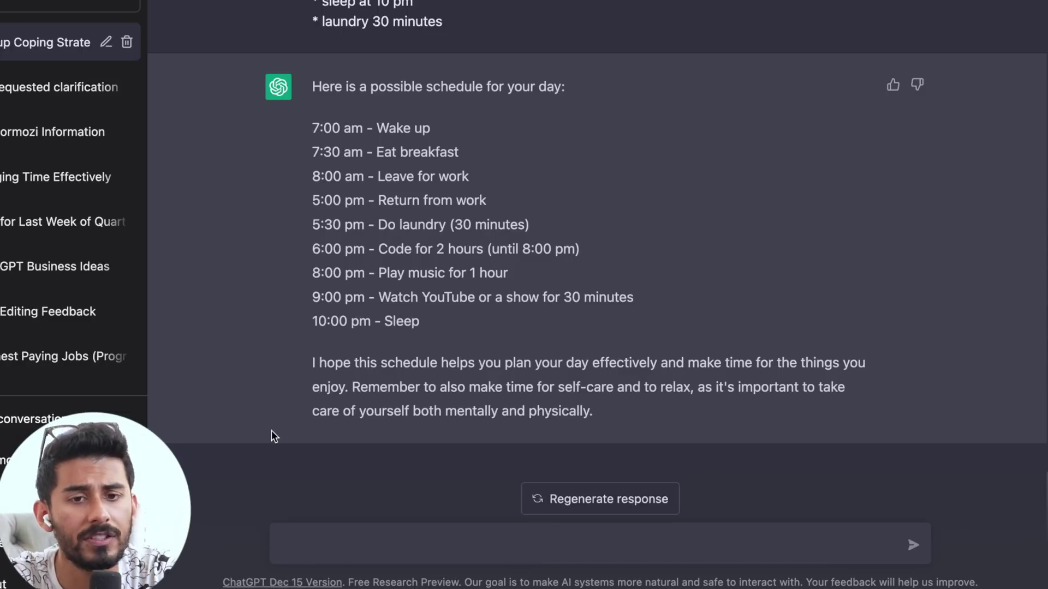
Step: Reply 'okay great', asking for an alternative schedule based on waking up at 5 am
type("okay great. Let's say I want")
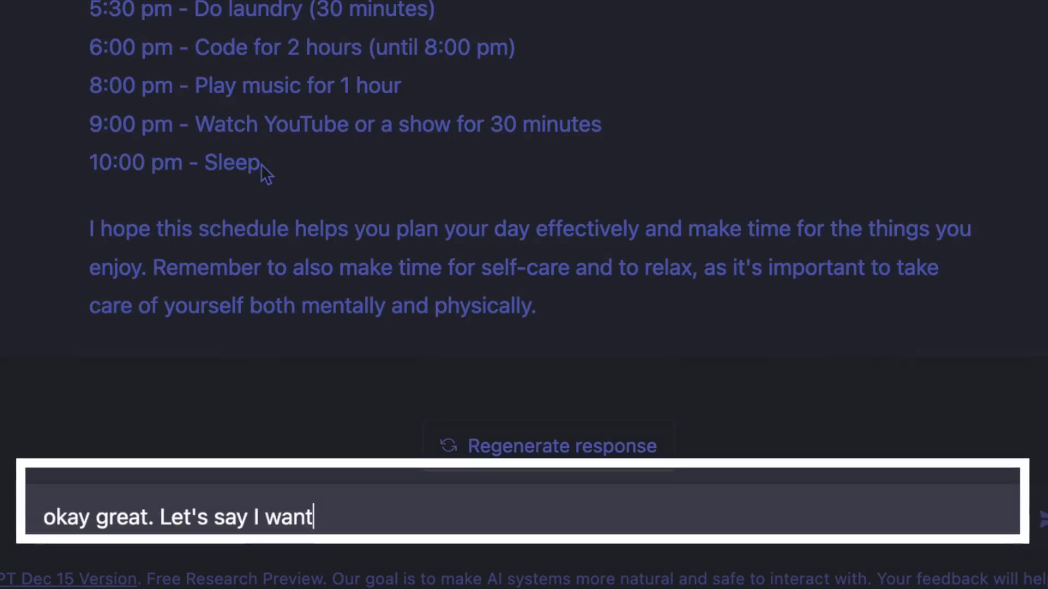
type("ed to wak")
key("BackSpace")
key("BackSpace")
type("wake up at 5 ")
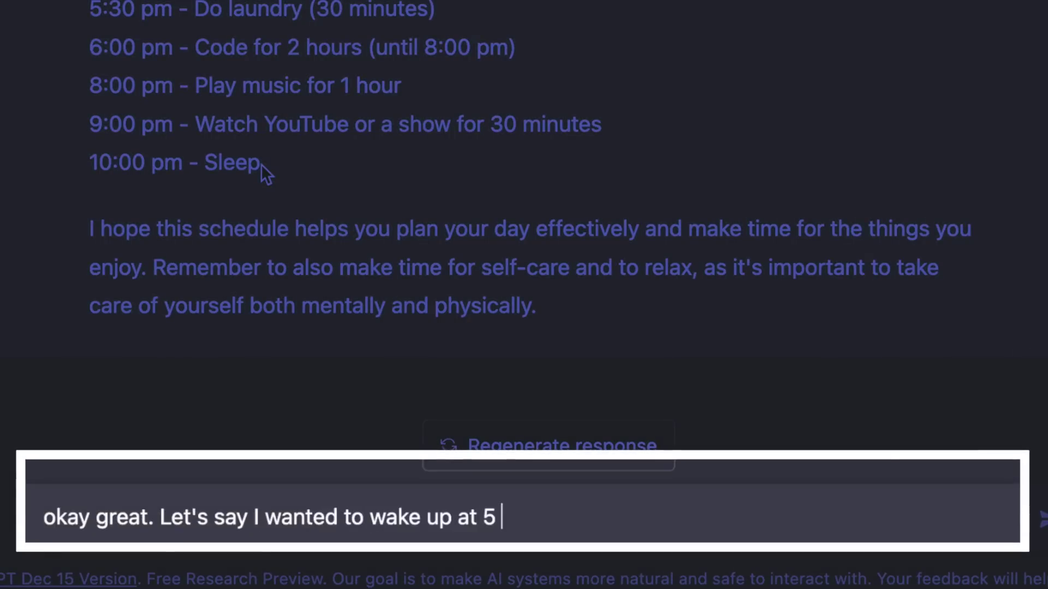
type("am. Can you c")
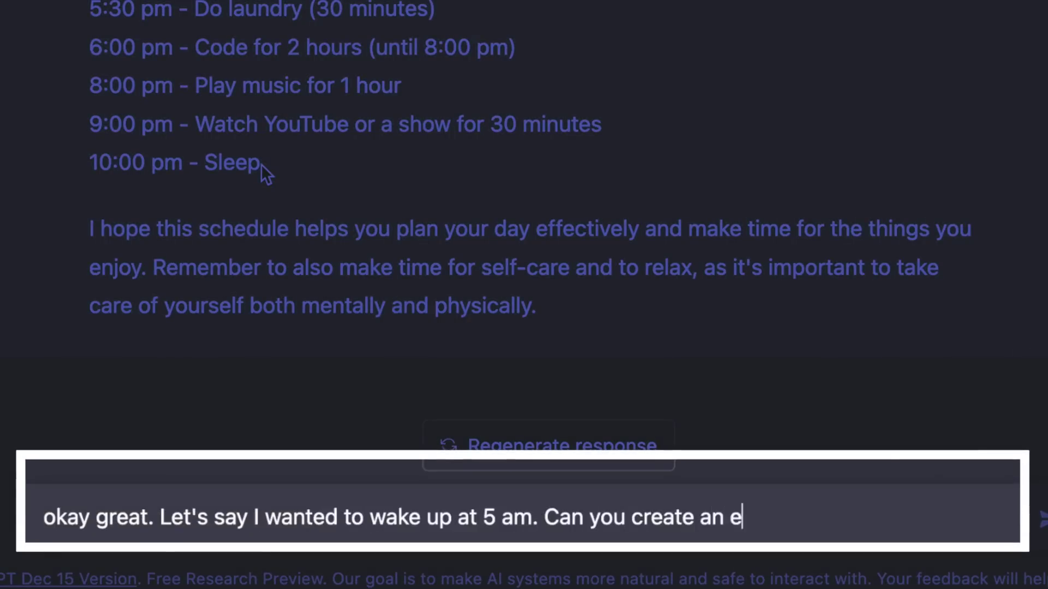
type("reate an alternative schedule for me ")
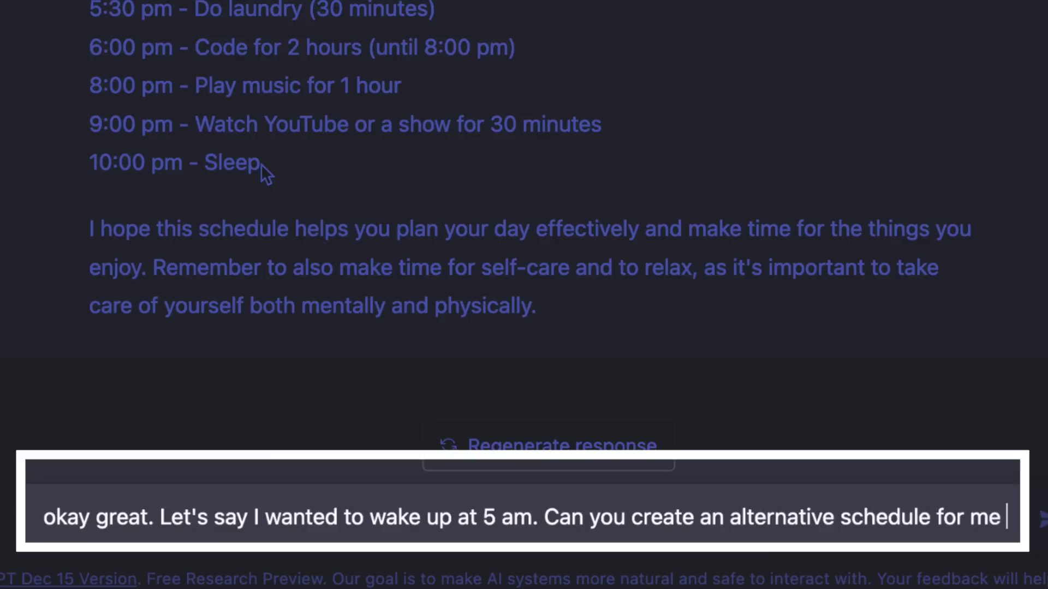
type("based on that?")
key("Return")
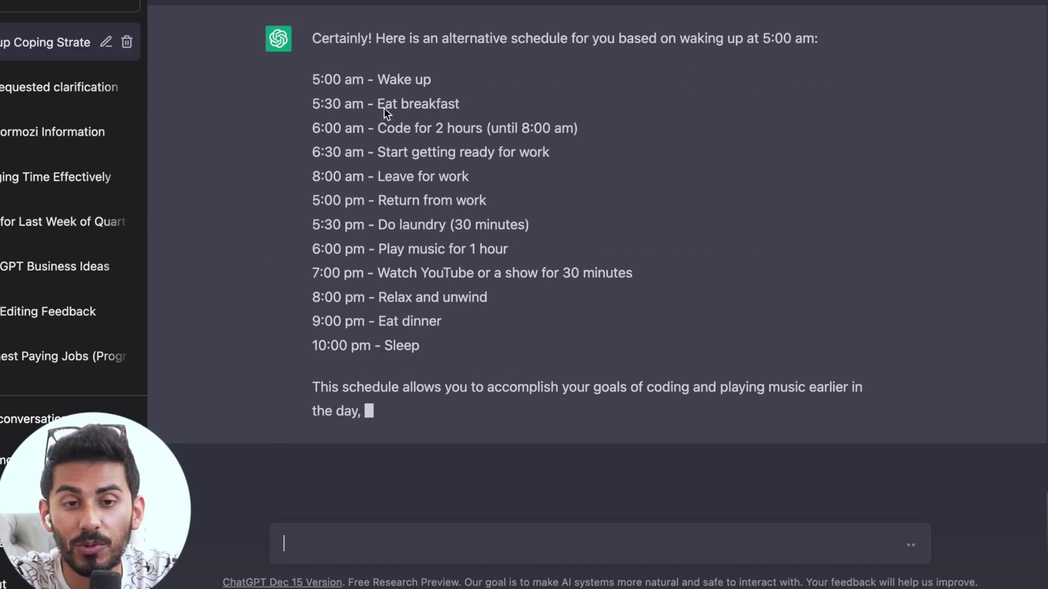
left_click_drag(382, 105, 461, 102)
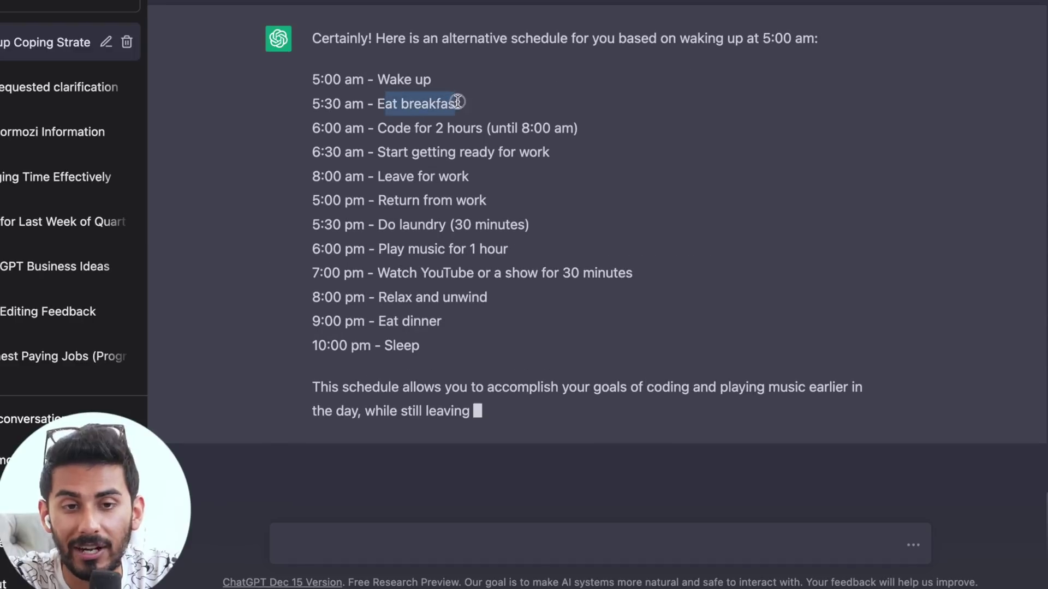
left_click_drag(379, 127, 568, 125)
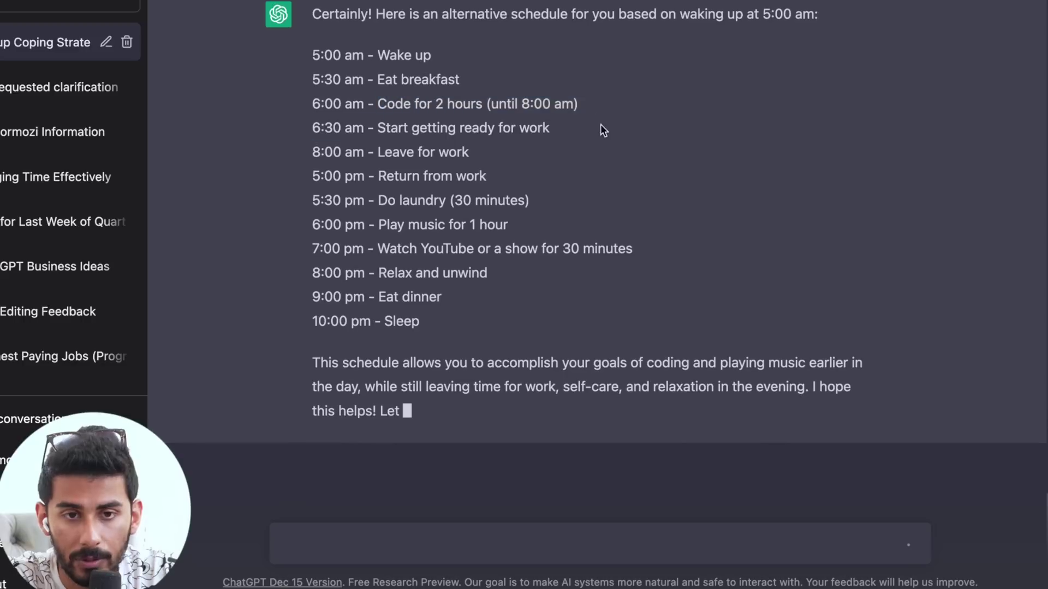
left_click_drag(377, 133, 591, 136)
left_click_drag(318, 133, 640, 179)
left_click(642, 180)
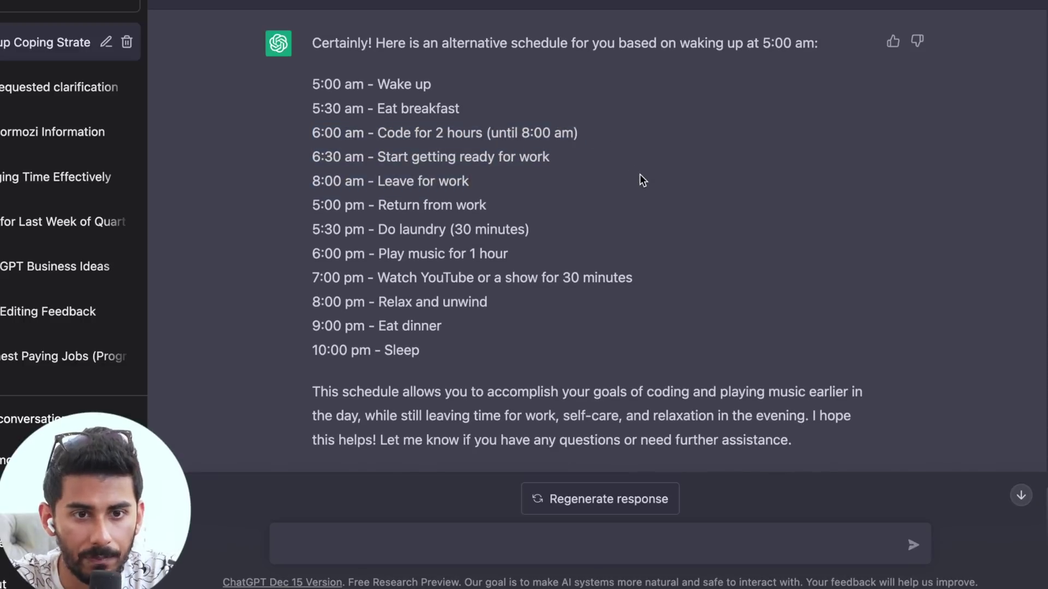
left_click_drag(378, 134, 612, 130)
left_click(602, 137)
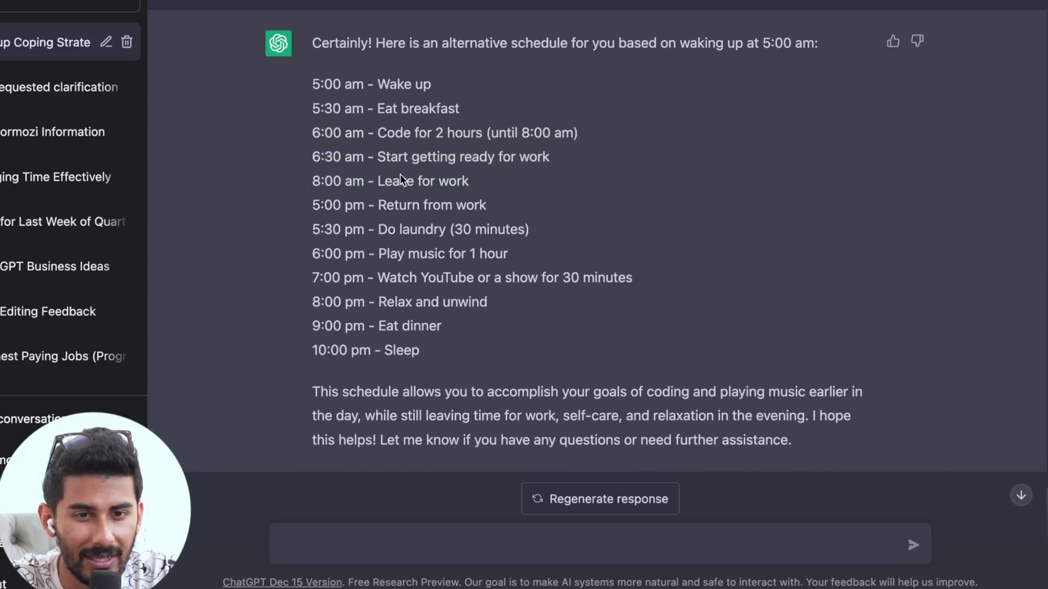
left_click_drag(378, 158, 564, 158)
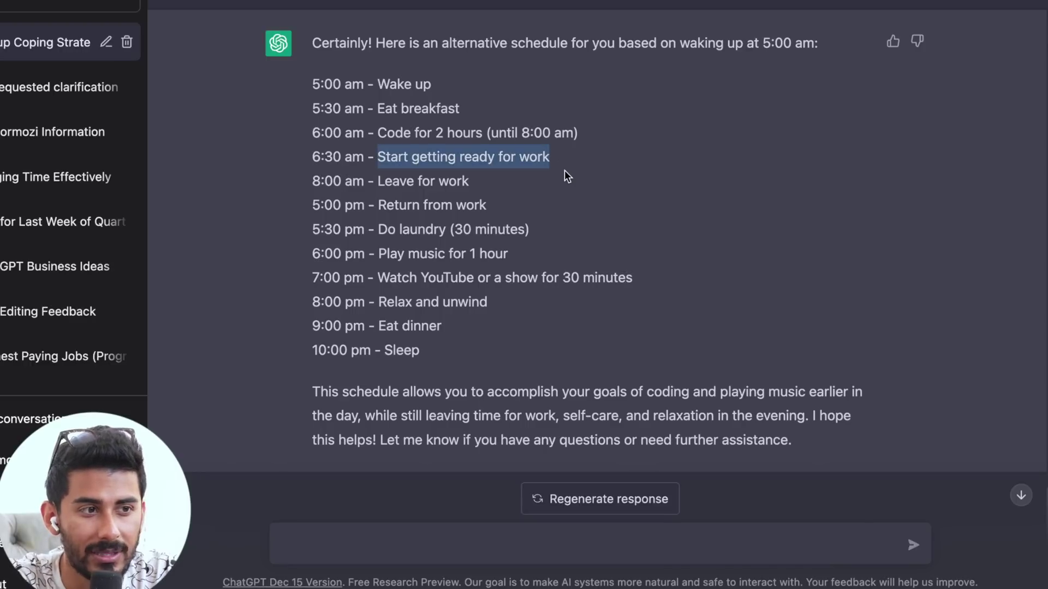
left_click(566, 172)
left_click_drag(385, 181, 432, 182)
left_click(397, 206)
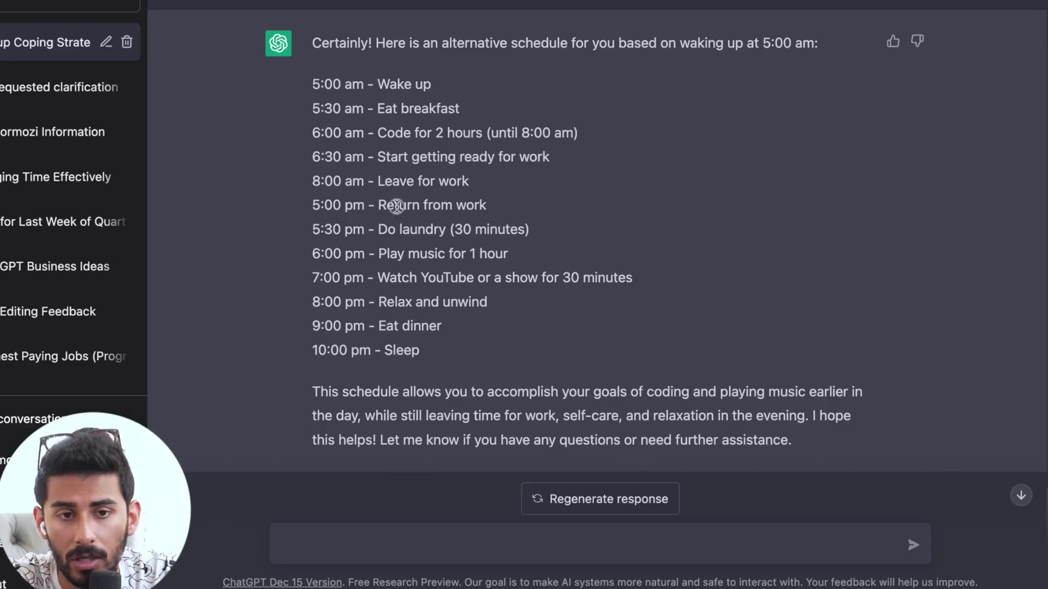
left_click_drag(379, 254, 568, 248)
left_click(565, 249)
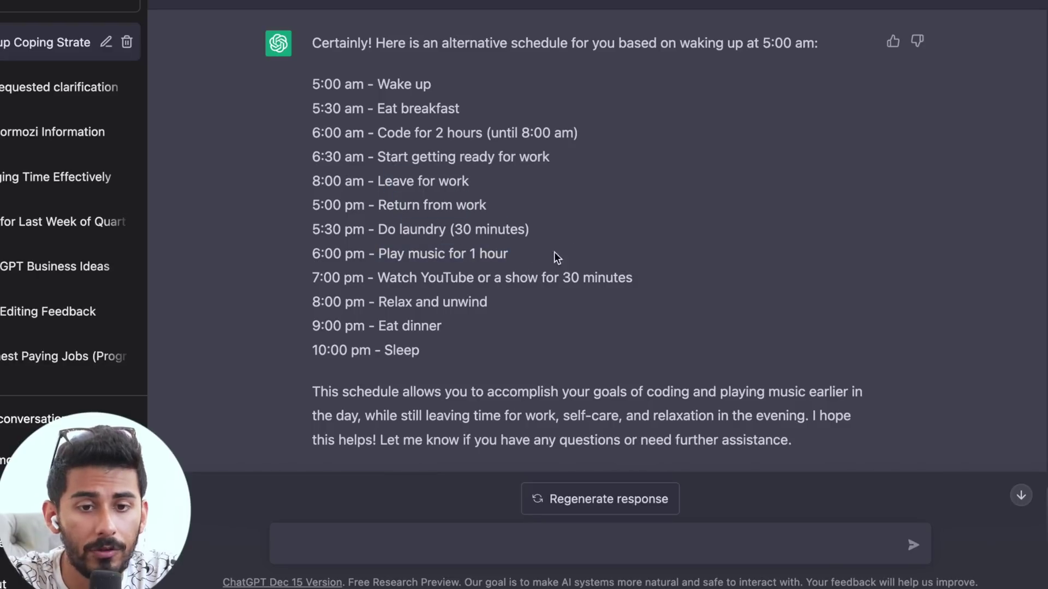
left_click_drag(385, 279, 674, 270)
left_click(673, 269)
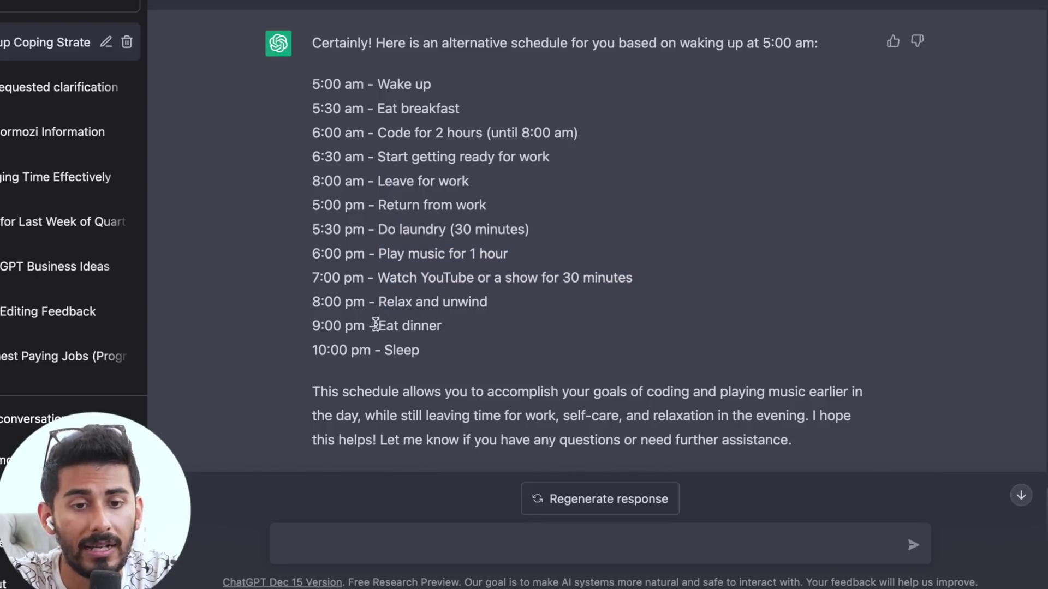
left_click_drag(366, 326, 313, 302)
left_click(458, 325)
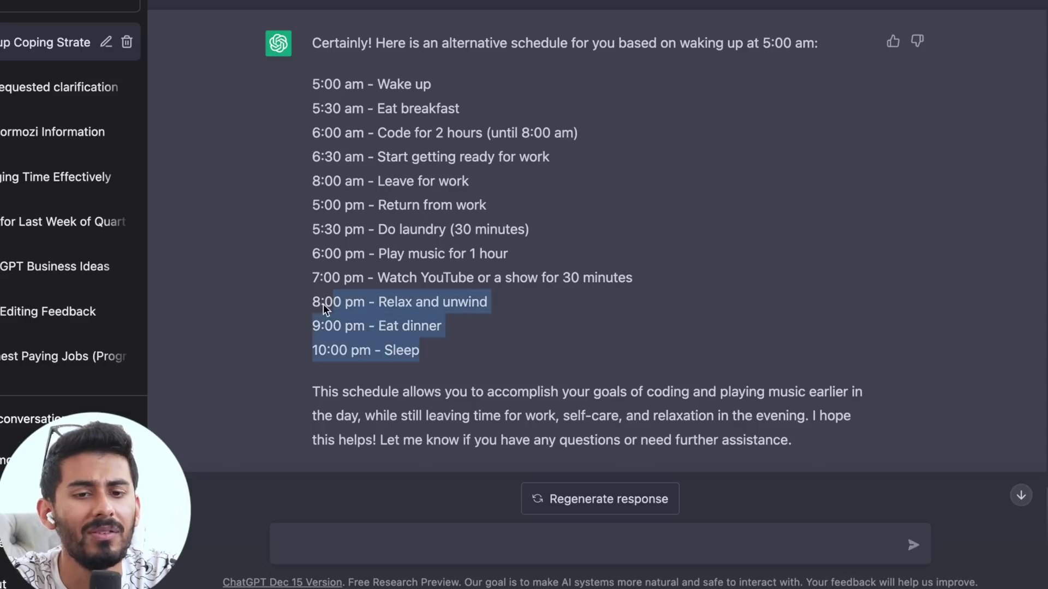
left_click(406, 322)
left_click_drag(410, 330, 447, 336)
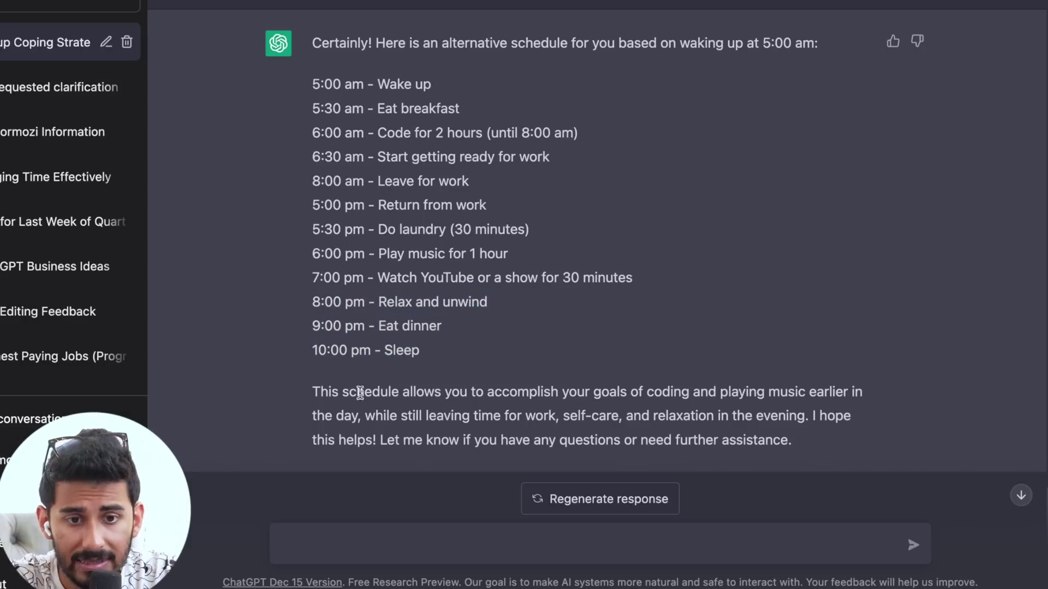
left_click_drag(342, 393, 807, 388)
left_click(740, 393)
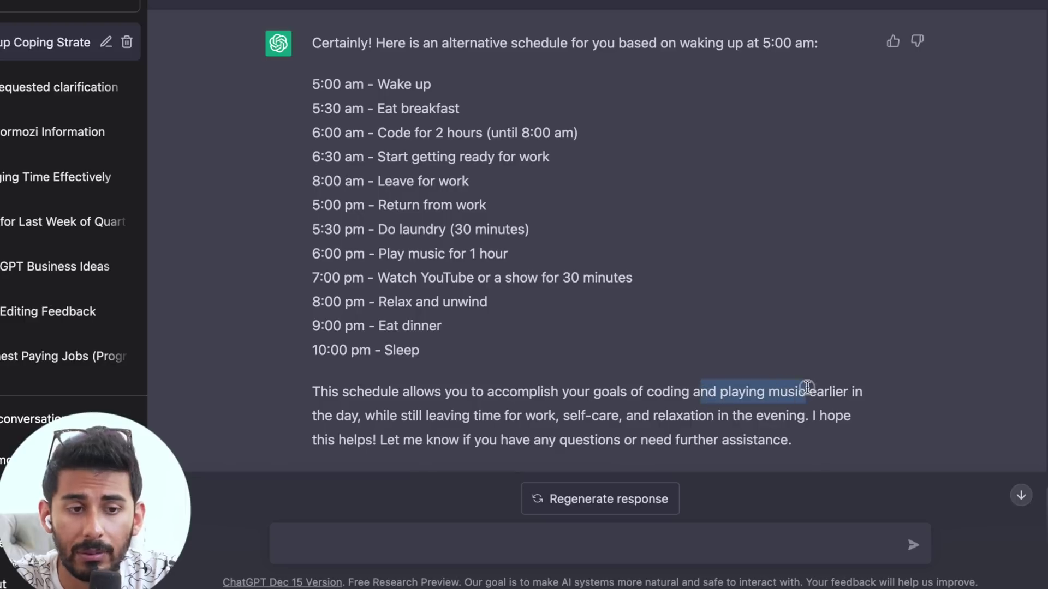
left_click(742, 400)
left_click_drag(371, 423, 605, 416)
left_click(837, 447)
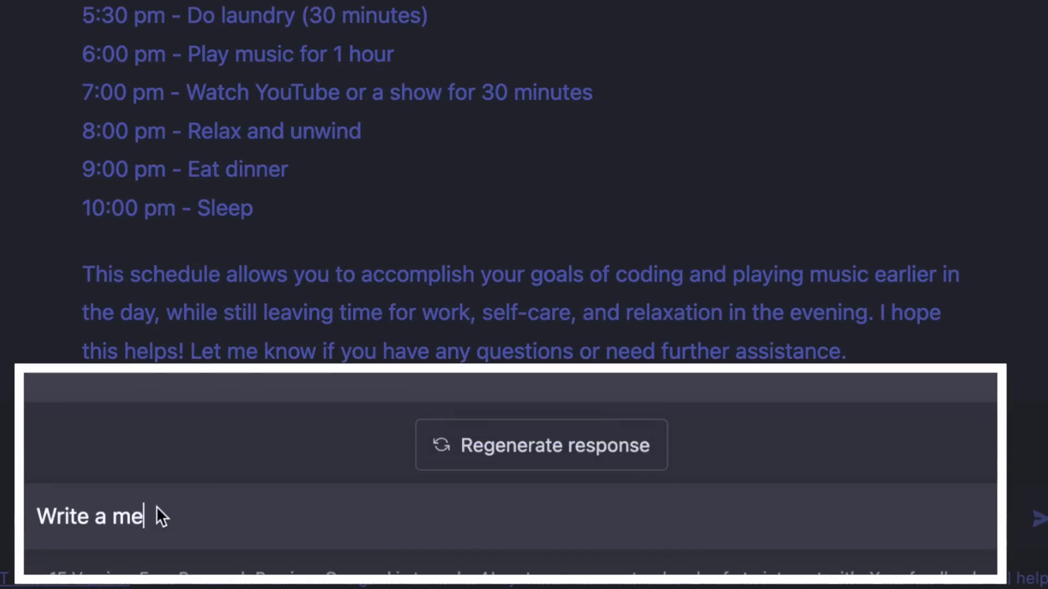
Step: Draft an empathetic yet firm message request about a friend who agreed to the marathon but didn't show
type("riend Gerrar")
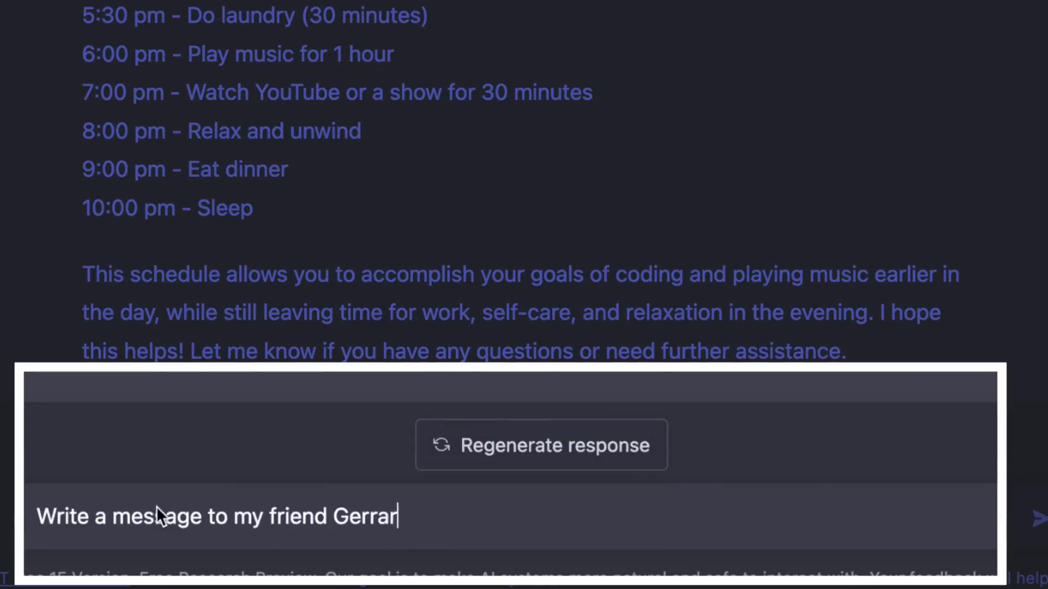
type("d. usee a emp")
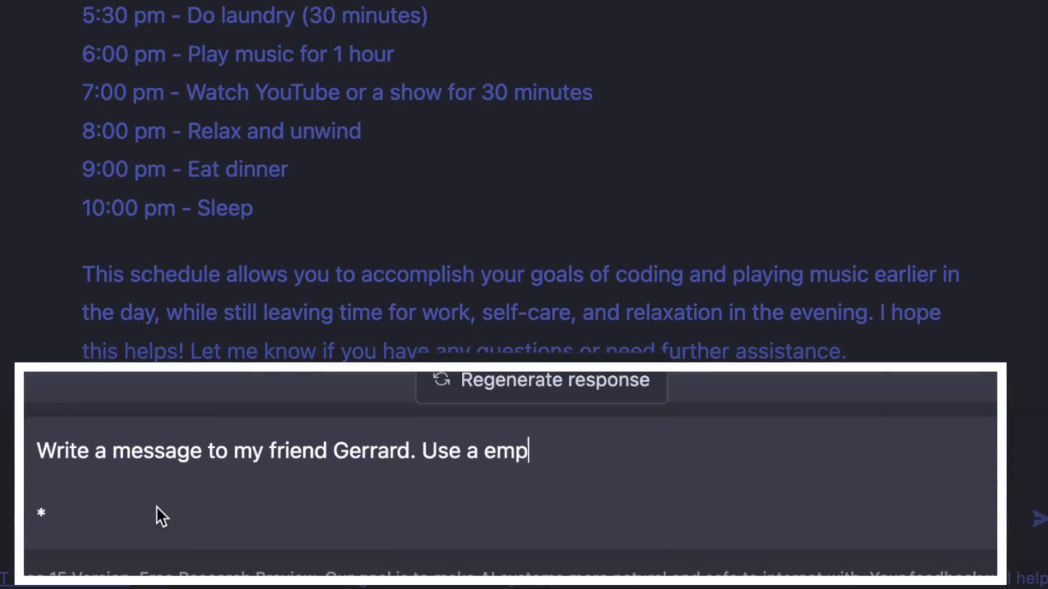
type("athetic yet firm tone ")
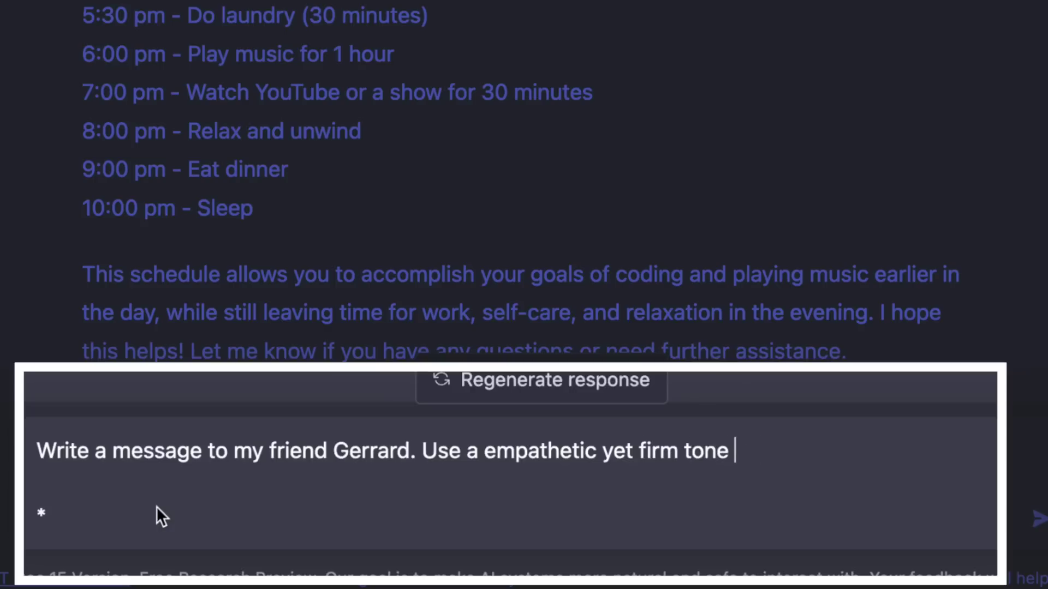
type("and write it with lots")
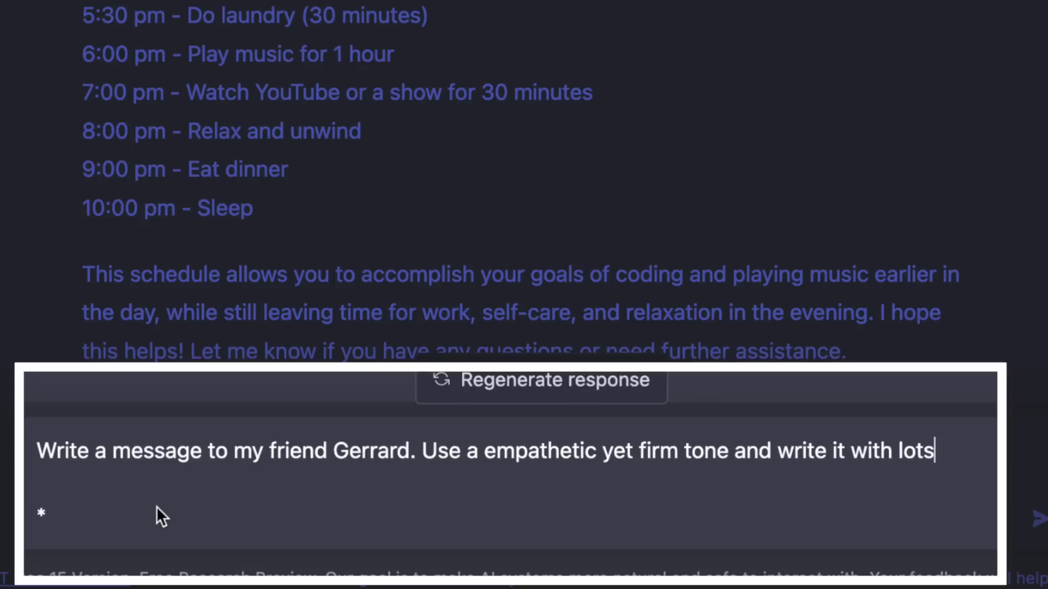
type(" of love.")
left_click(158, 507)
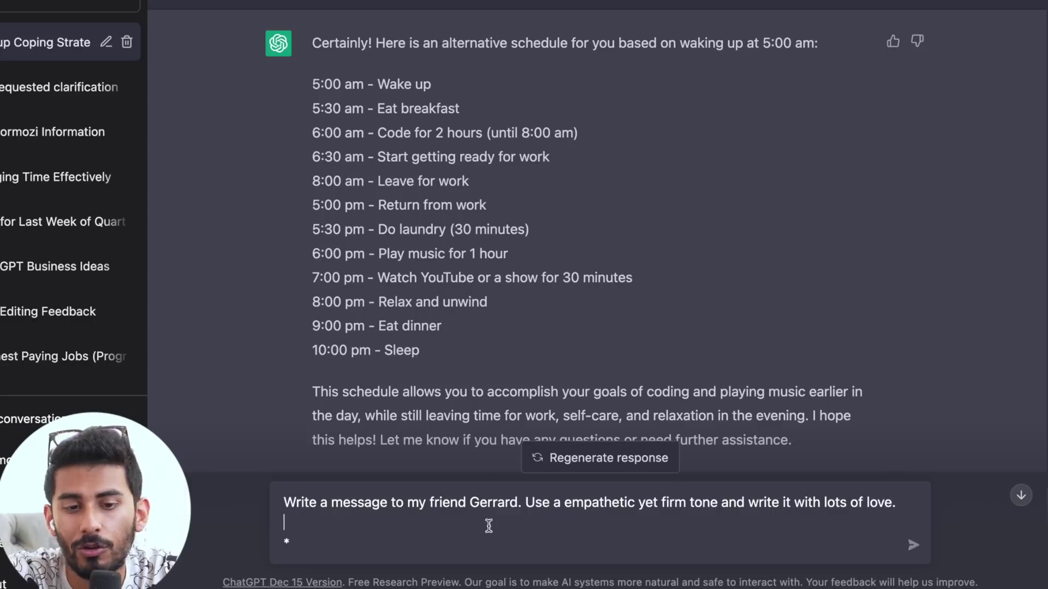
scroll(931, 346, "down", 1)
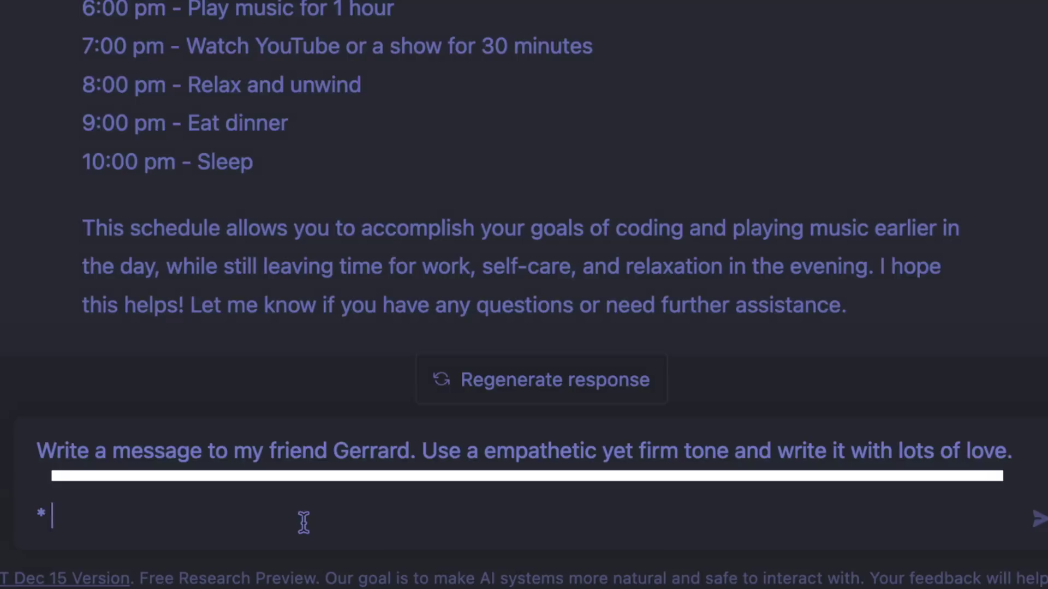
type("I")
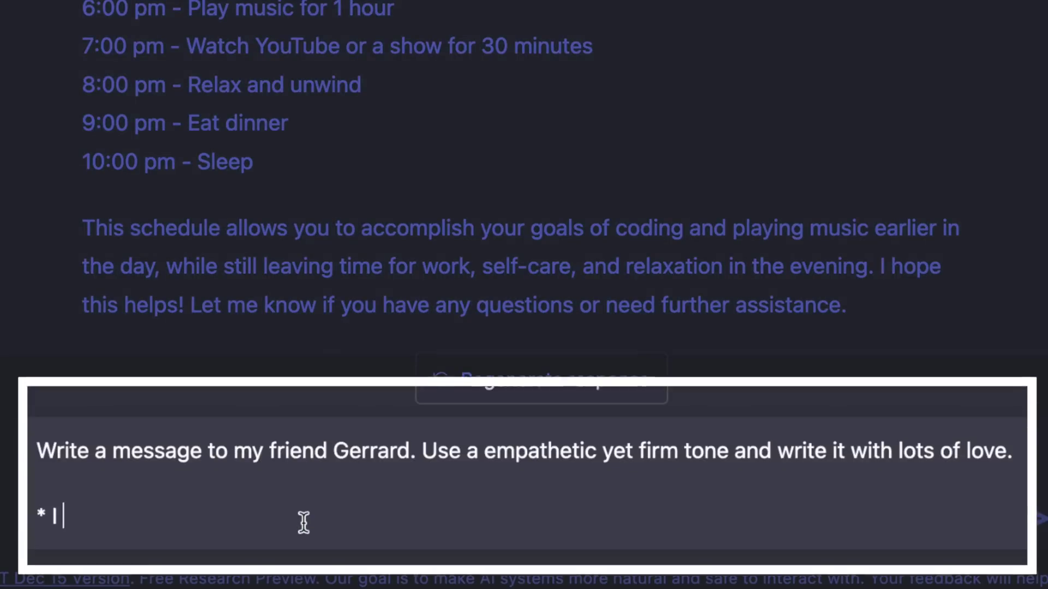
type(" asked him to come")
key("BackSpace")
key("BackSpace")
key("BackSpace")
key("BackSpace")
type("to come to my")
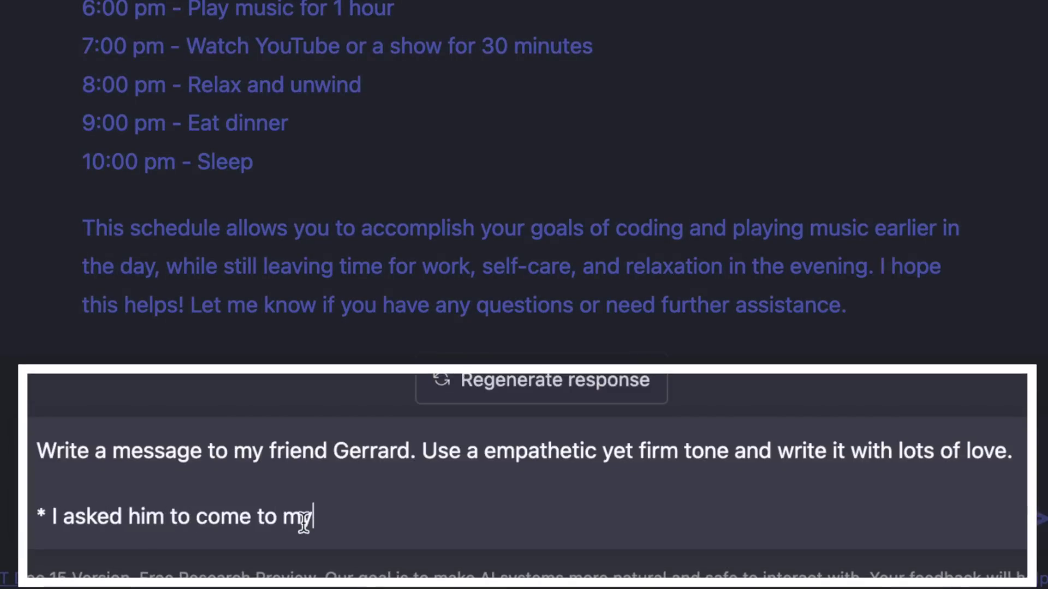
type(" marathon. He agreed. Last min")
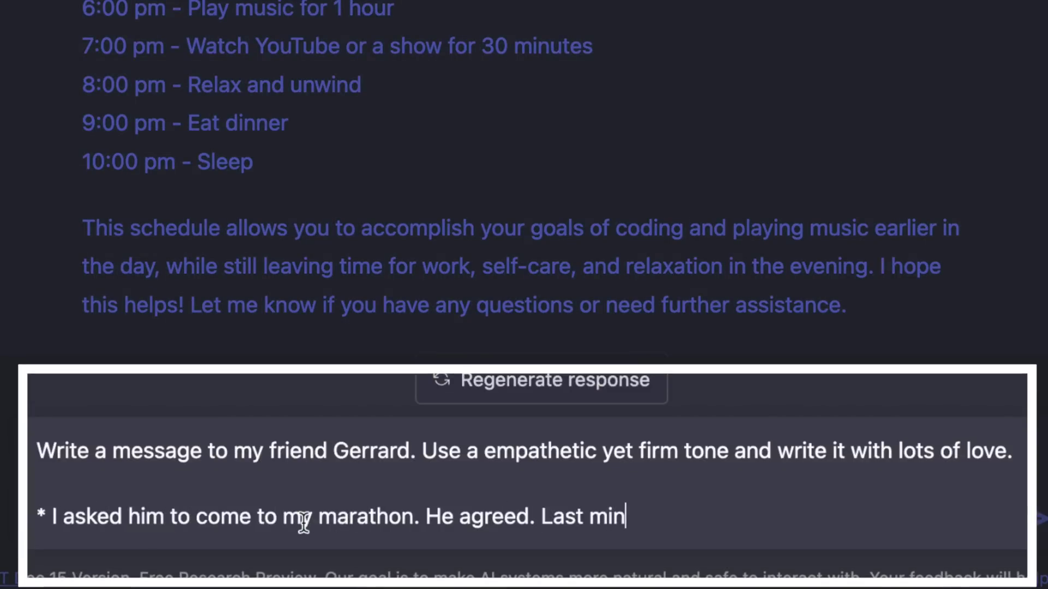
type("ute decided not to show up")
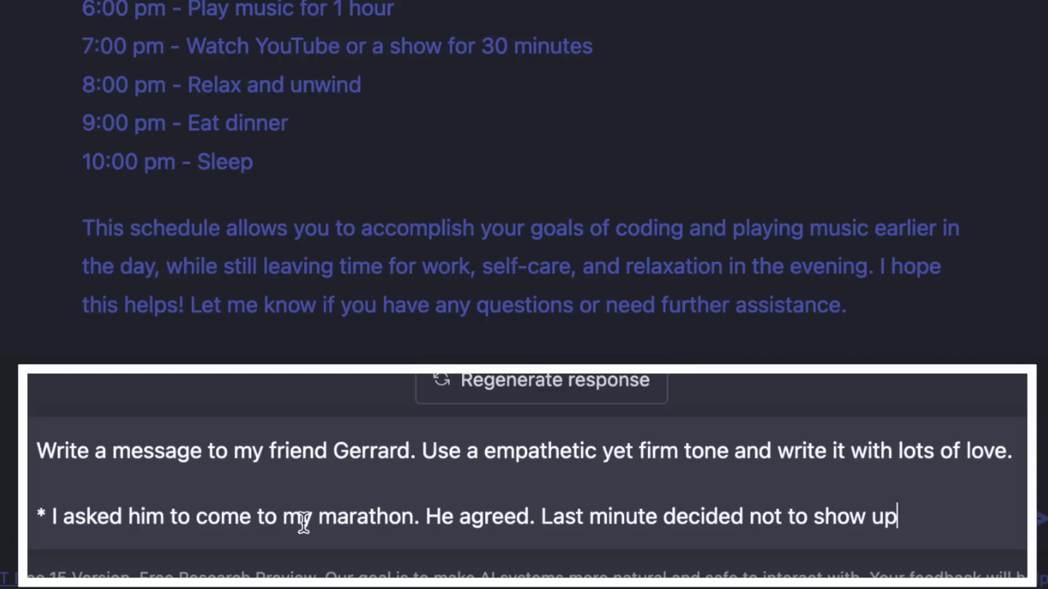
type(". That made me feel very s")
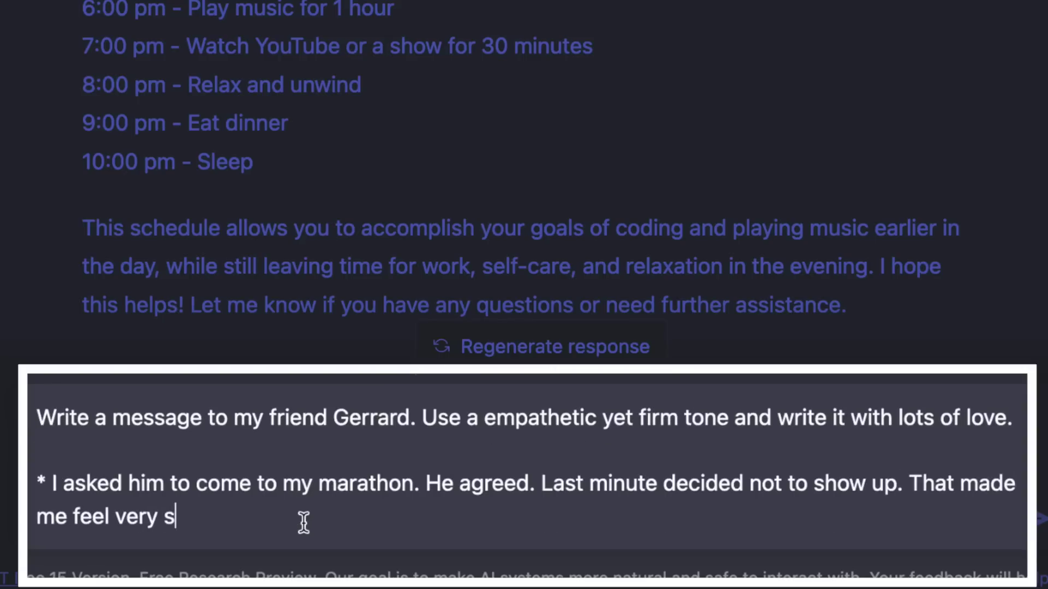
type("ad and alone. Made me feel like I can't trust him or rely")
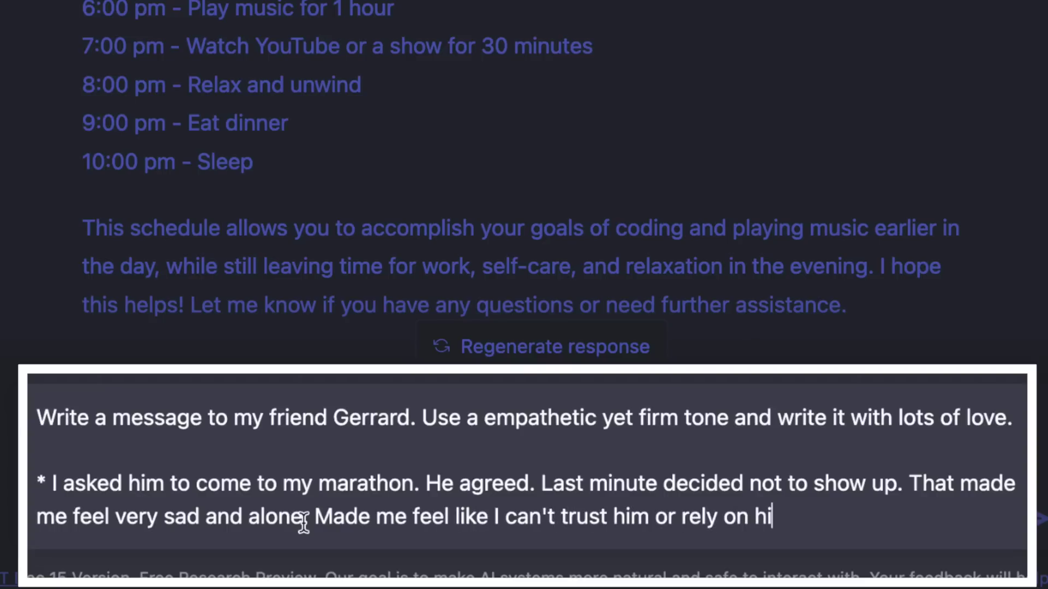
type("on him when ")
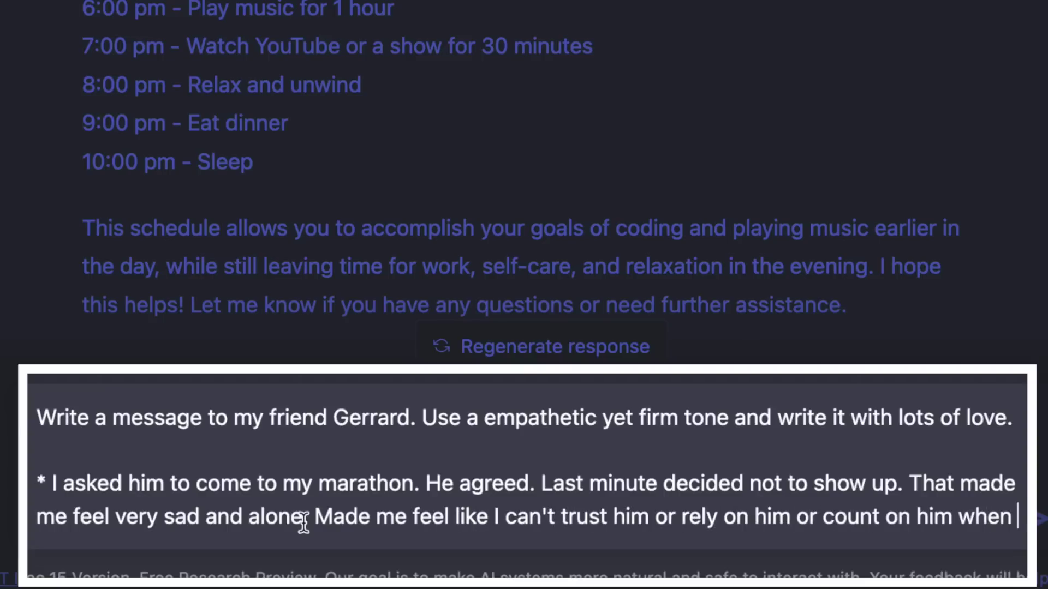
type("it really matters.")
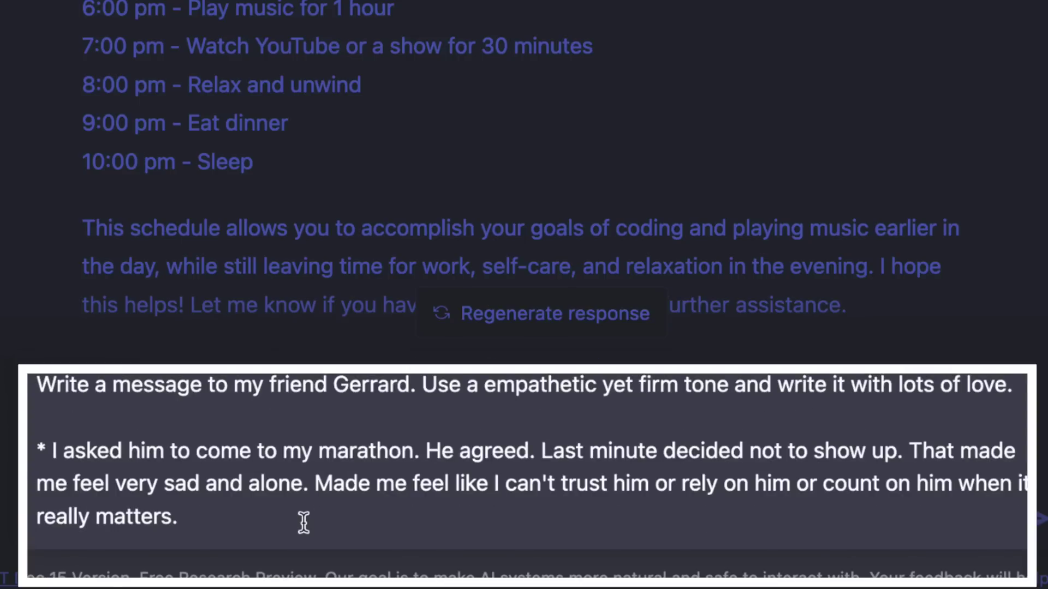
key("ctrl+a")
left_click(304, 522)
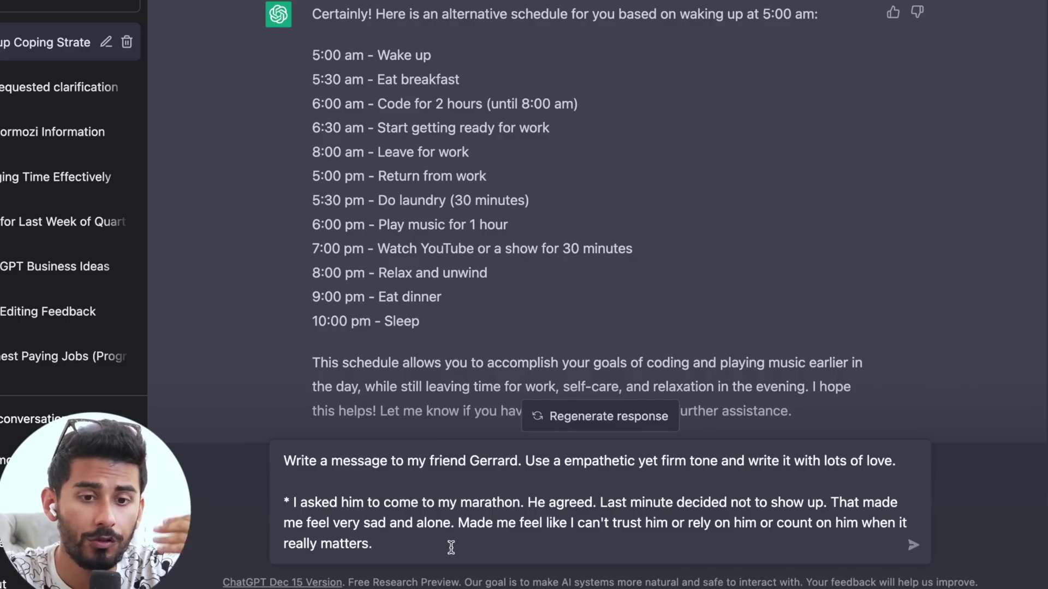
Step: Add bullets about his late workout arrival closing the gym, feeling angry, and fearing losing him
key("shift+Return")
key("shift+Return")
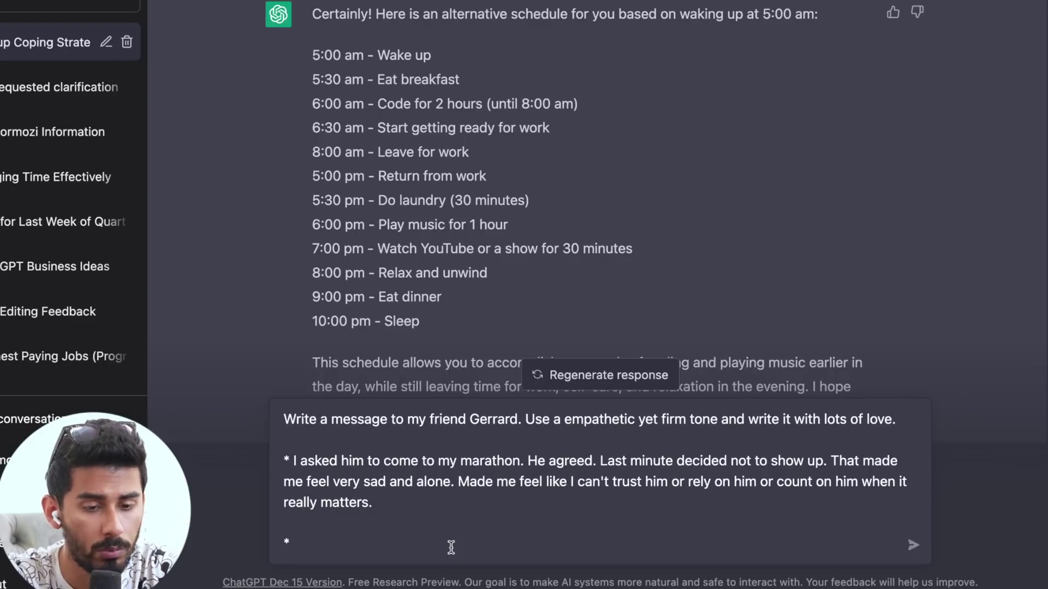
type("Gerrard also agr")
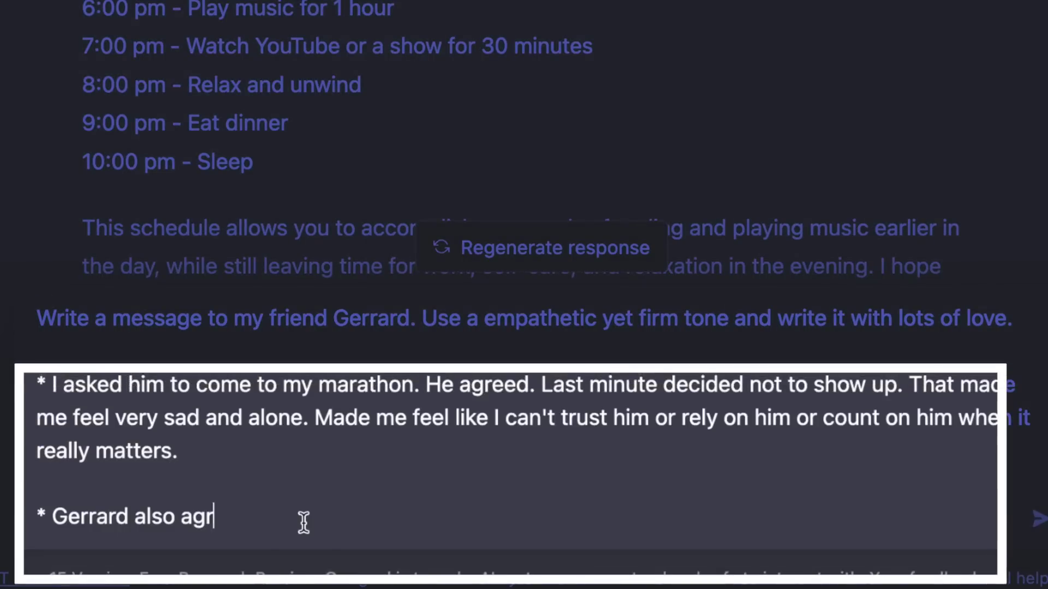
type("eed to come workout with ")
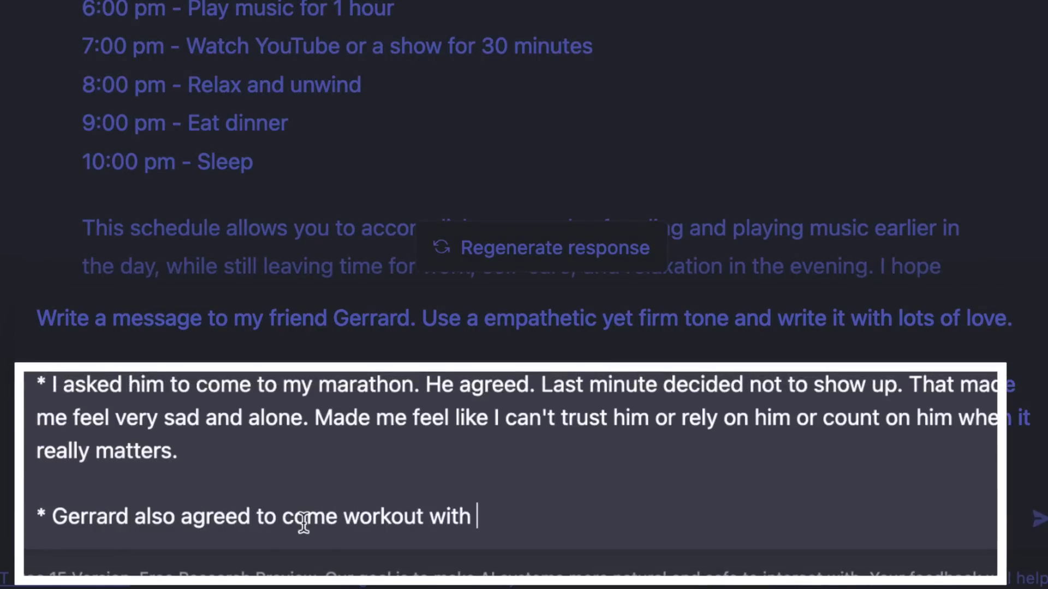
type("me. But then he decided to")
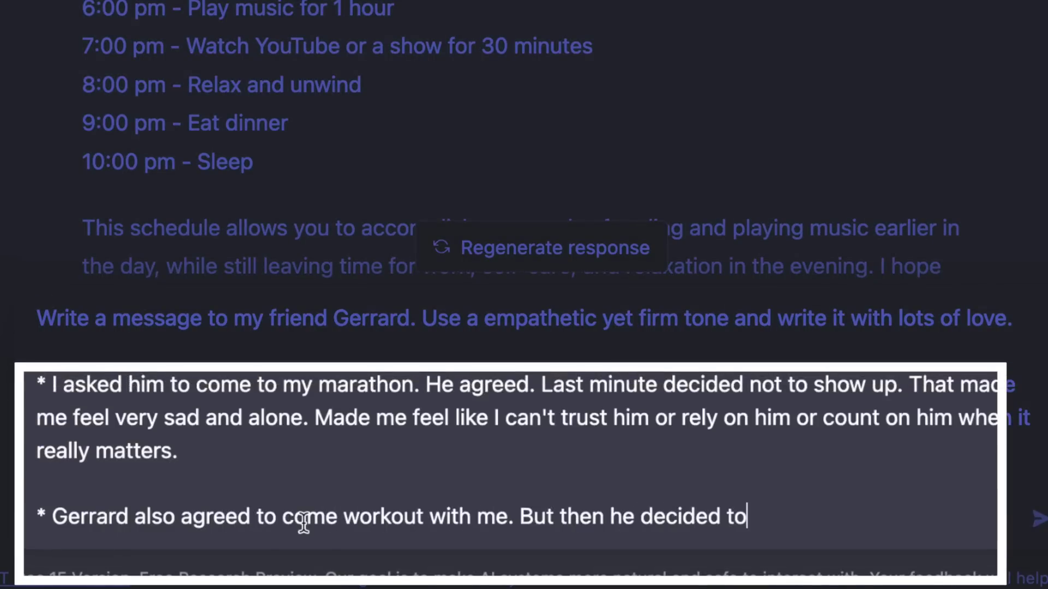
key("BackSpace")
key("BackSpace")
key("BackSpace")
key("BackSpace")
key("BackSpace")
key("BackSpace")
key("BackSpace")
type("ided to show up very late and because")
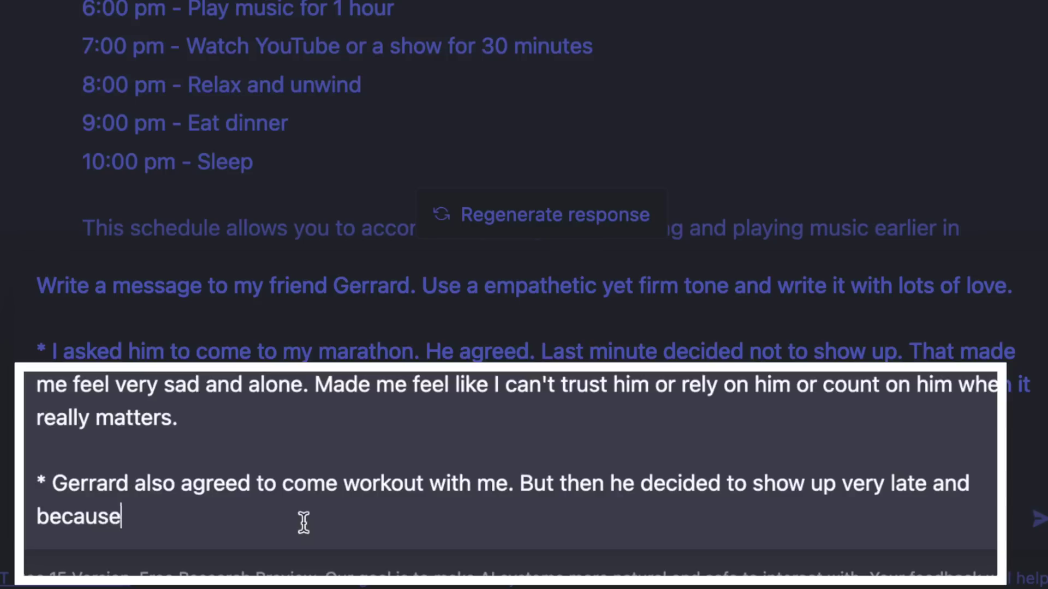
type(" of that my gym was cl")
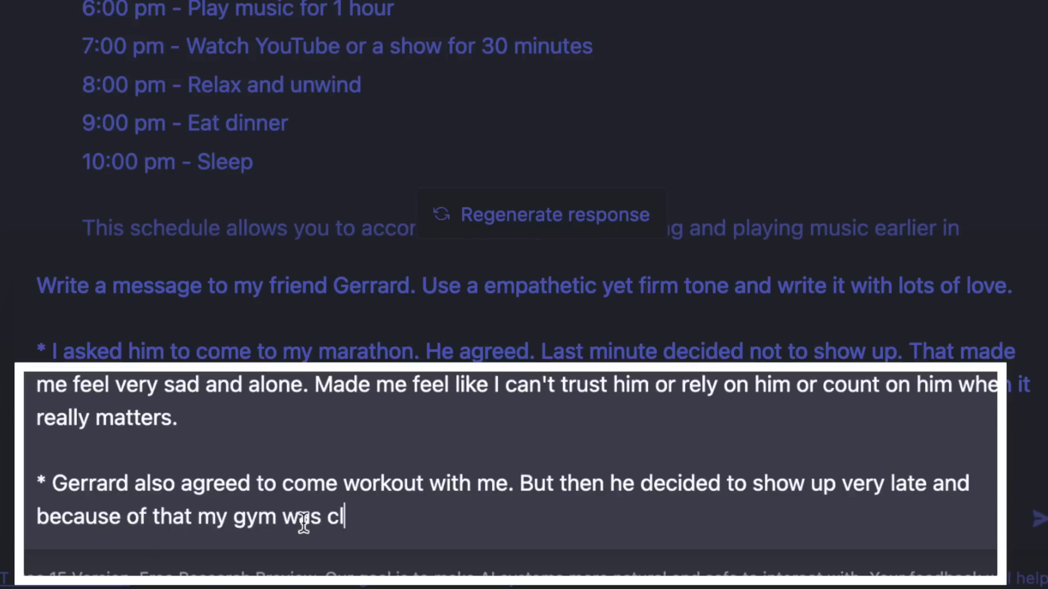
type("osed and we were not able to get a workout in.")
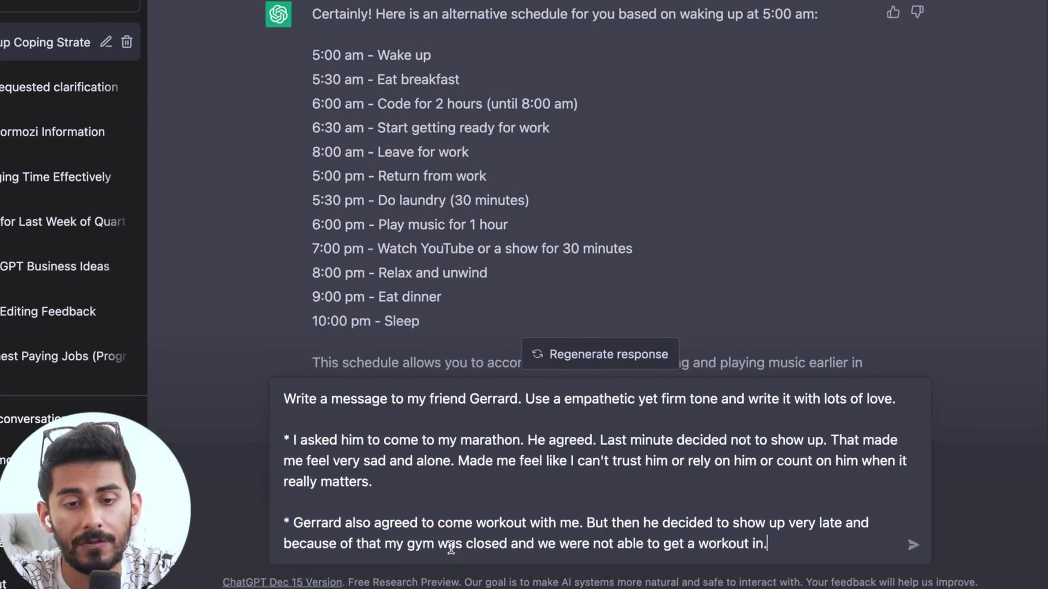
key("shift+Return")
key("shift+Return")
type("* ")
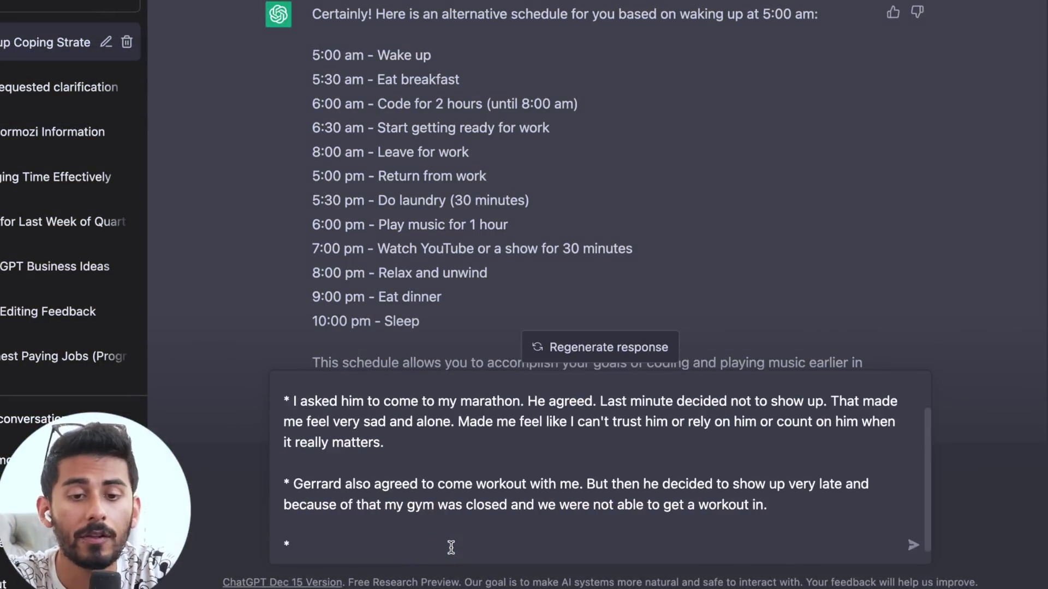
type("I am fee")
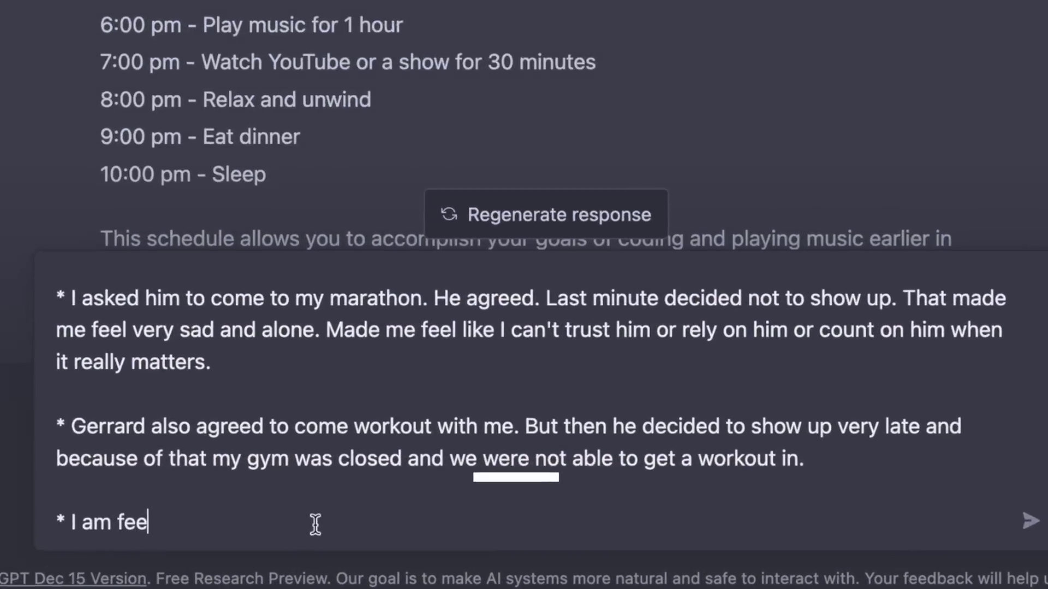
type("ling angry at him")
key("shift+Return")
key("shift+Return")
type("* I am afraid of losing")
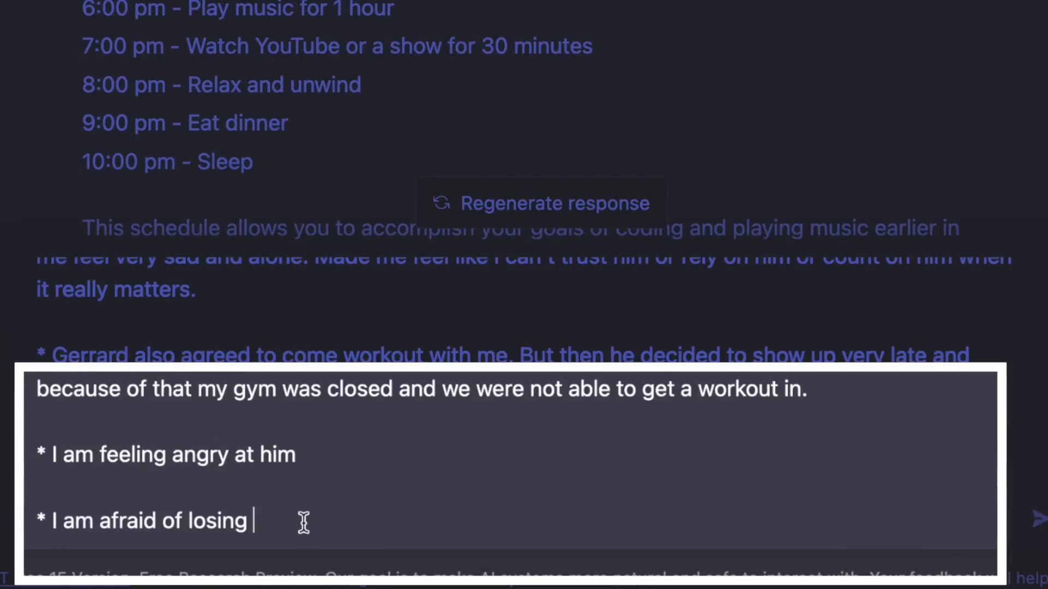
type(" him as a friend because")
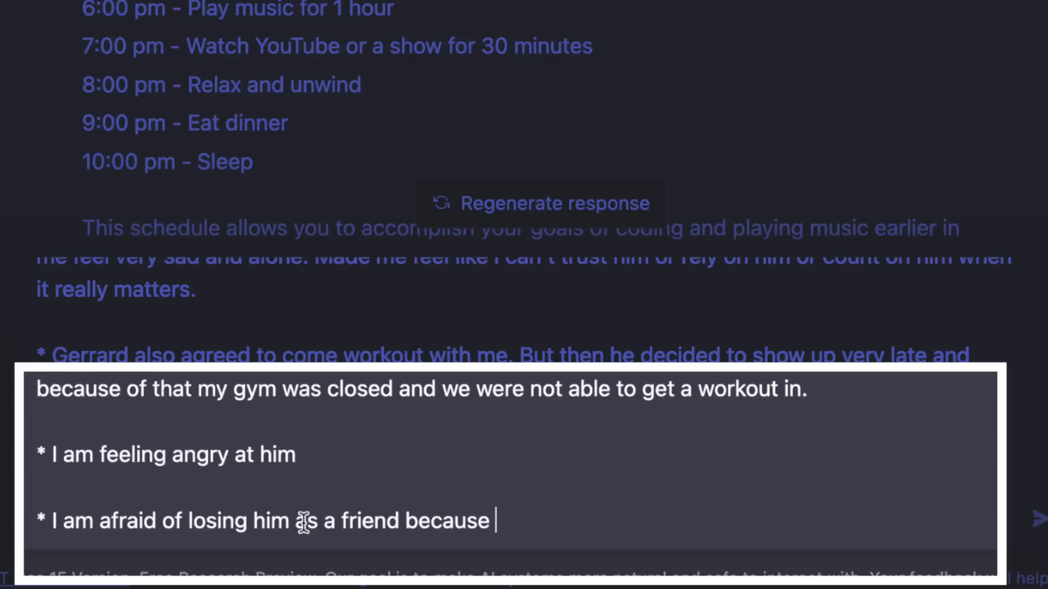
type(" he's been such a wonderful")
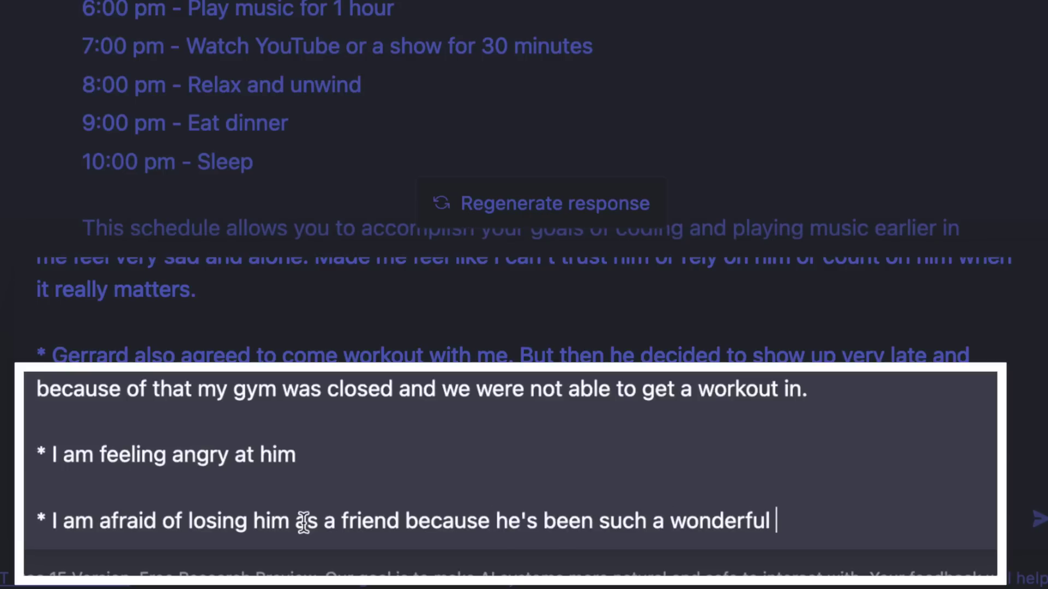
type(" friend to me my whole life")
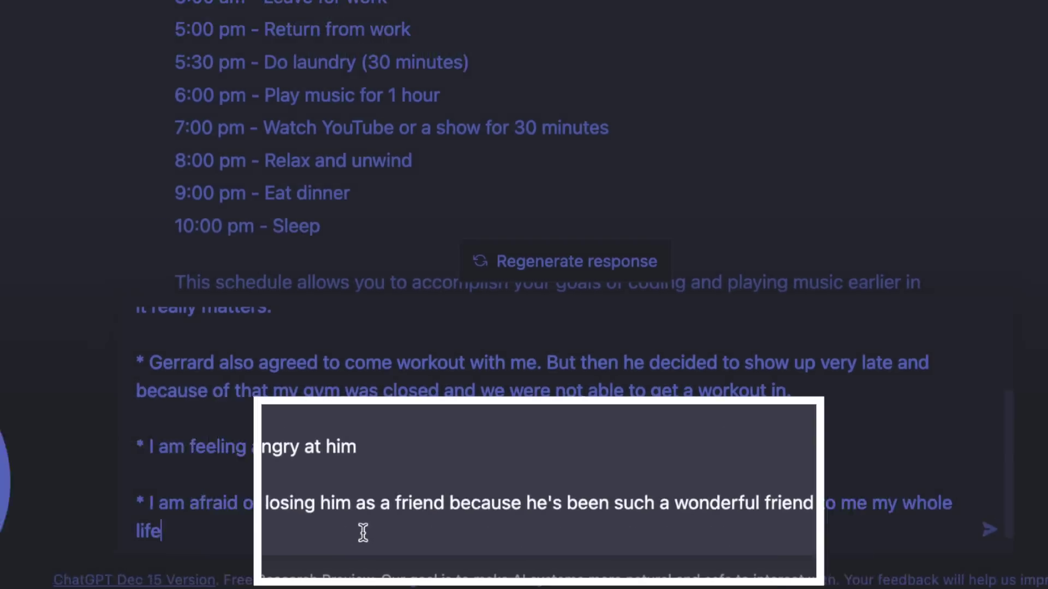
Step: Send the letter request and read the opening about the missed workout and keeping commitments
key("Return")
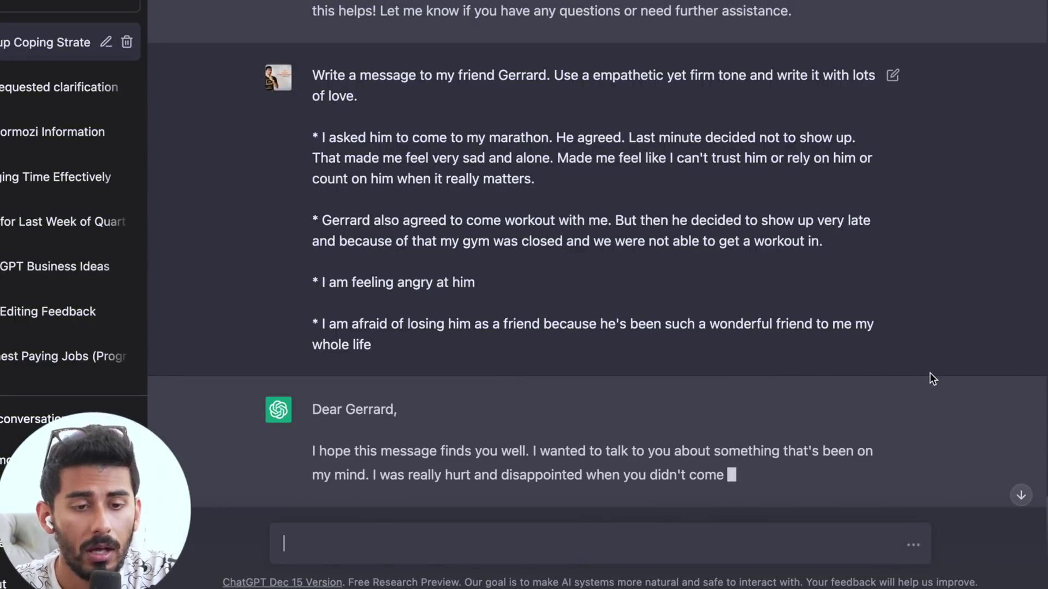
scroll(931, 371, "down", 2)
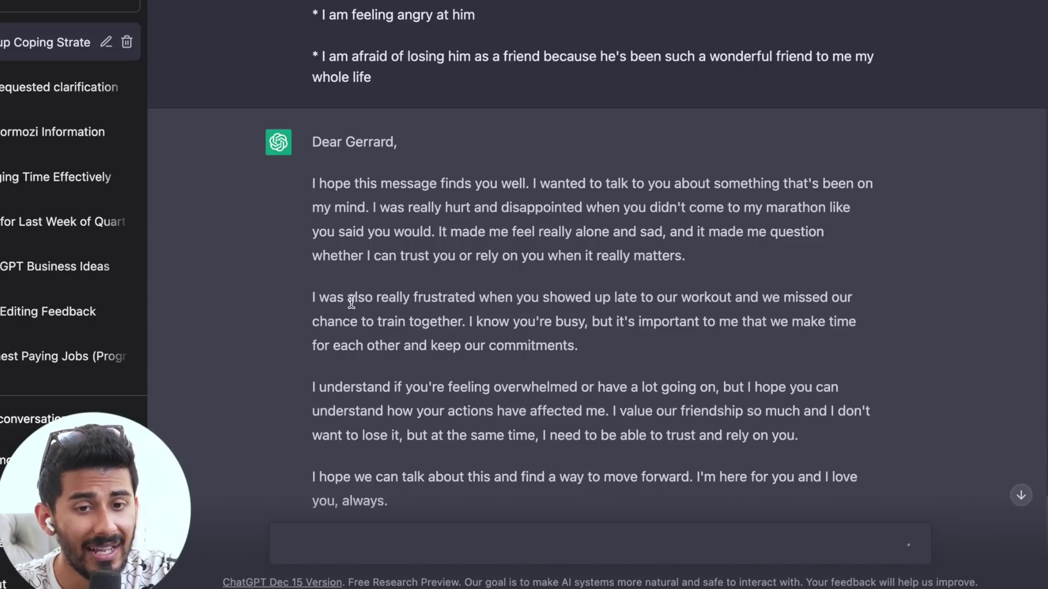
left_click_drag(328, 297, 643, 338)
left_click_drag(469, 322, 772, 327)
left_click(769, 327)
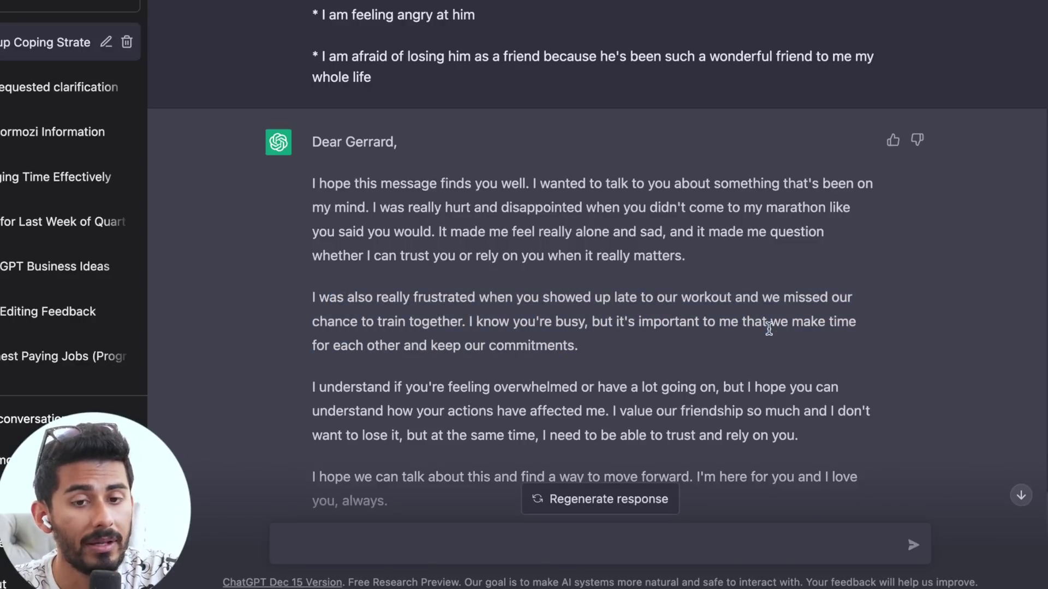
Step: Read the understanding, feeling-overwhelmed and moving-forward paragraphs through to the letter's end
scroll(769, 328, "down", 3)
left_click_drag(313, 258, 819, 265)
left_click(824, 262)
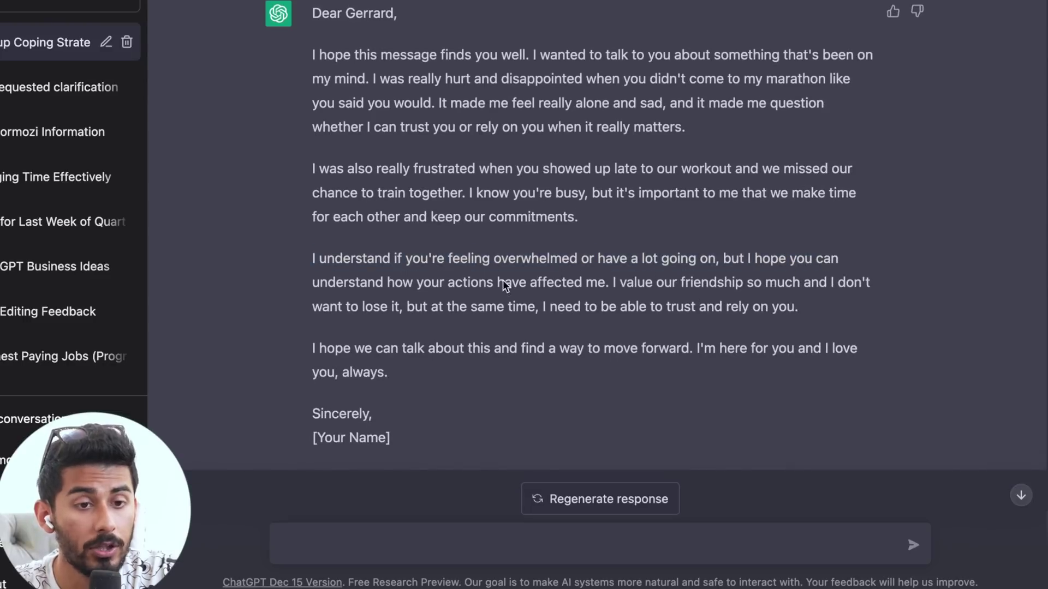
left_click_drag(314, 266, 581, 265)
left_click(682, 267)
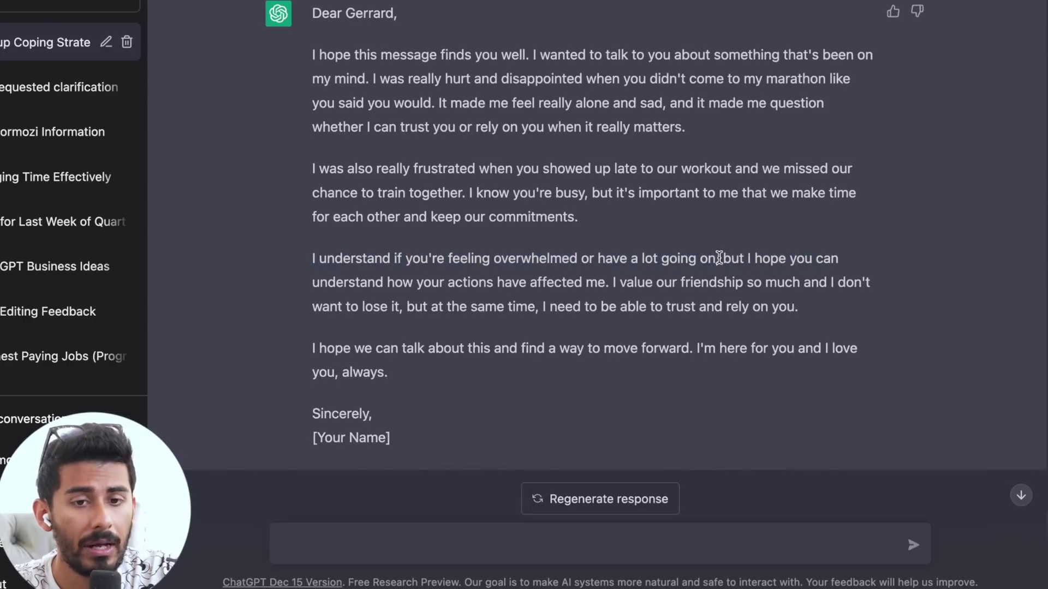
left_click_drag(496, 296, 781, 307)
left_click(613, 294)
left_click(815, 302)
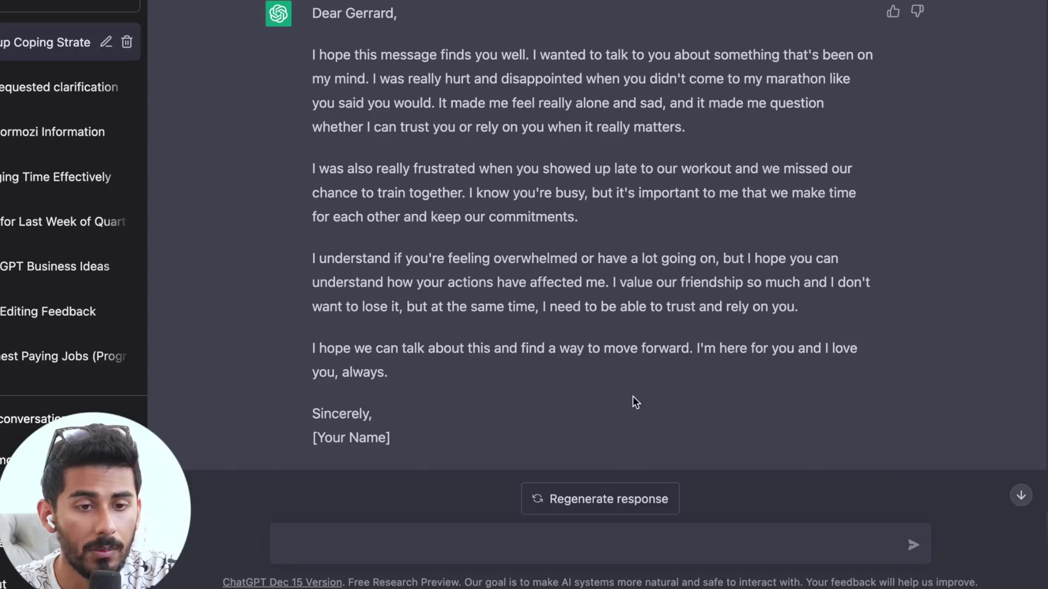
left_click_drag(538, 350, 798, 352)
left_click(797, 371)
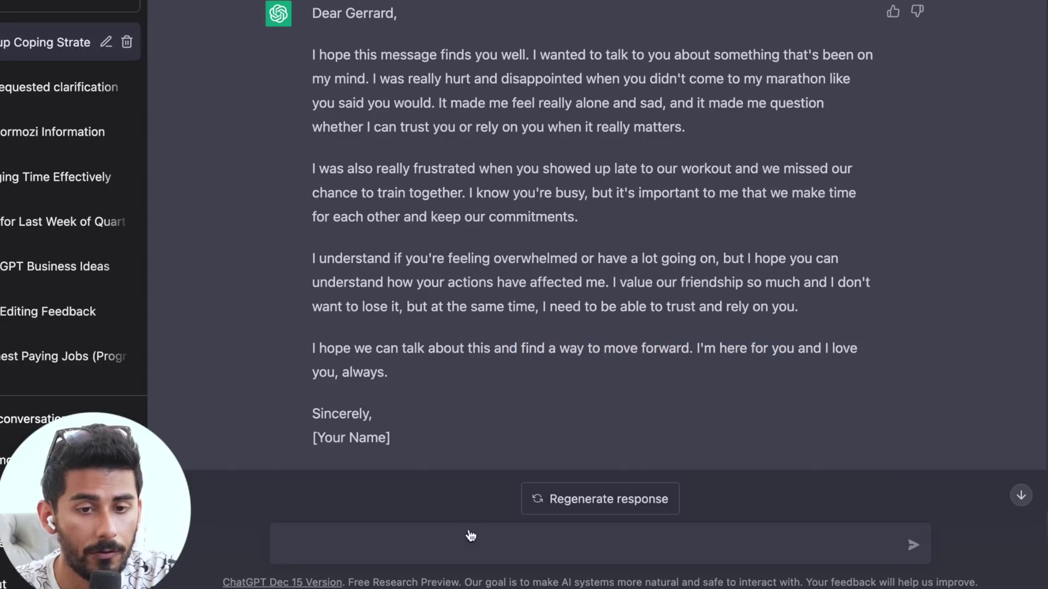
left_click_drag(347, 409, 279, 344)
left_click(280, 344)
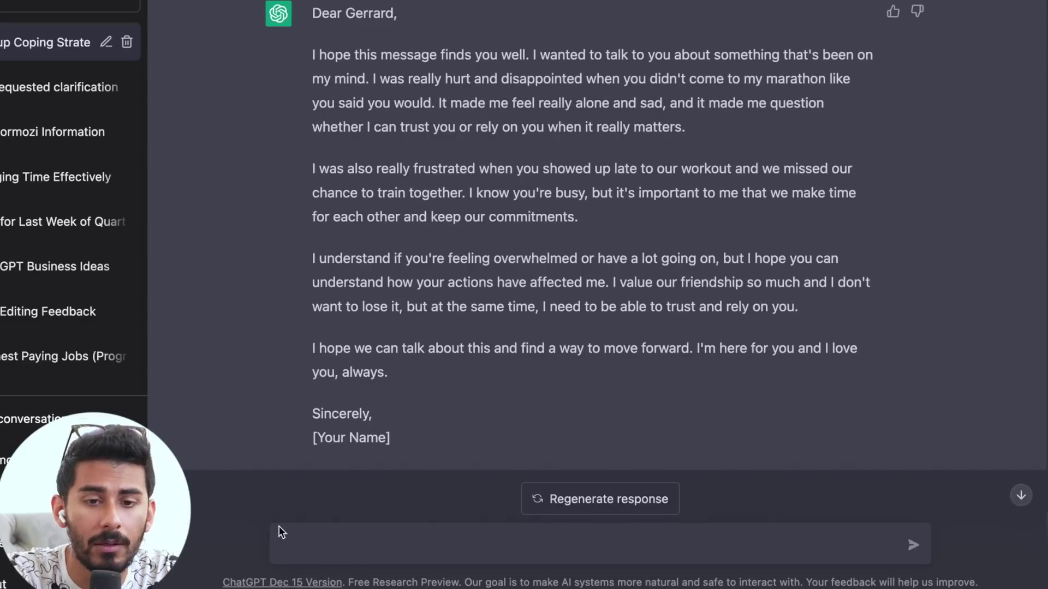
Step: Ask for a rewrite that reads like a text message: less formal, like messaging a friend
left_click(309, 552)
type("make it sound li")
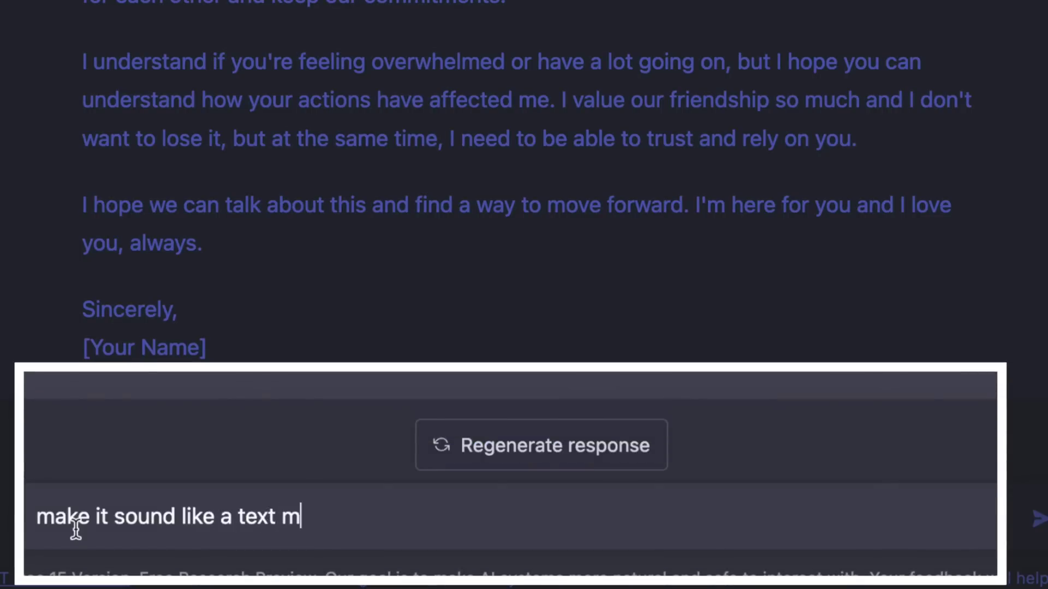
type("essage.")
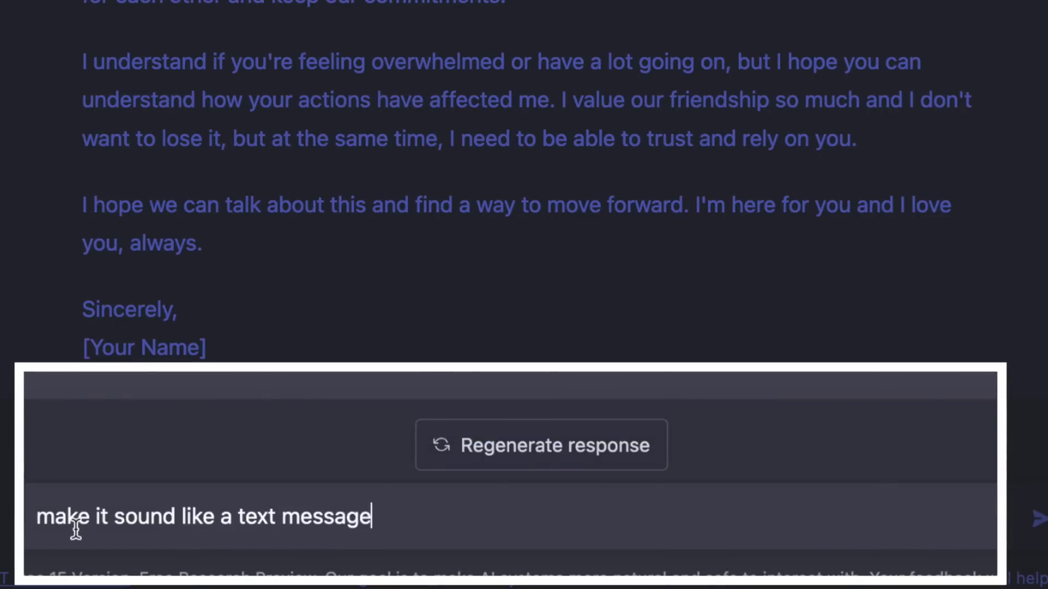
key("shift+Return")
key("shift+Return")
type("* less formal")
key("shift+Return")
type("* more like i'")
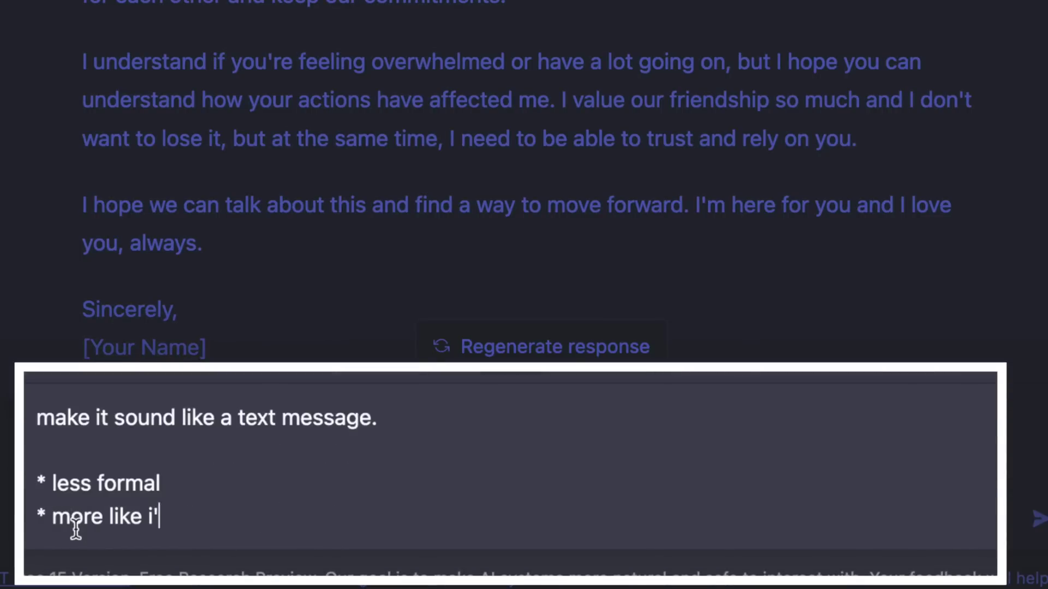
type("m messaging a frie")
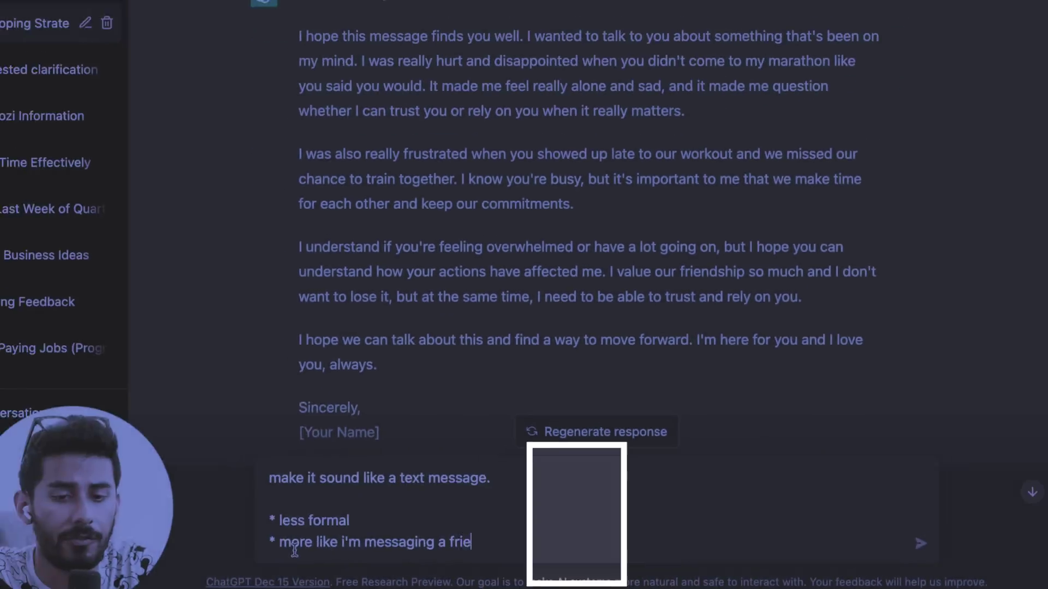
key("Return")
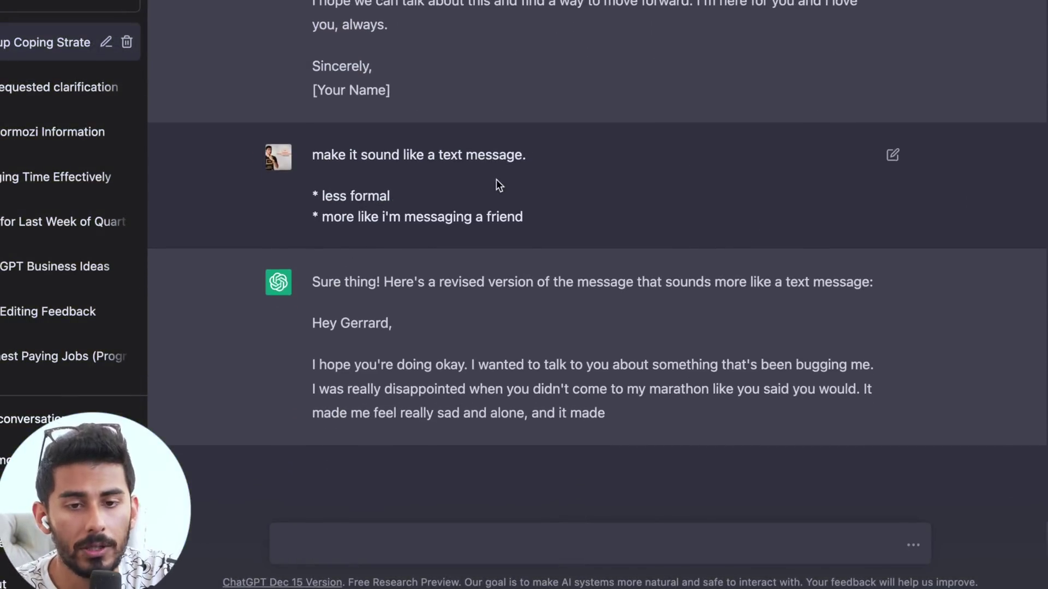
scroll(497, 179, "up", 2)
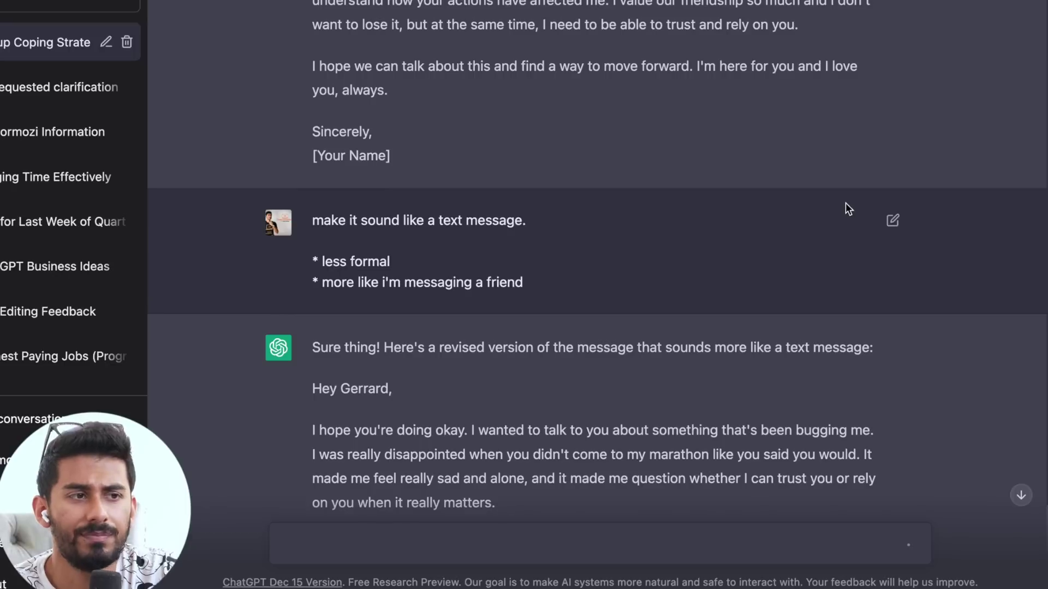
scroll(835, 125, "up", 4)
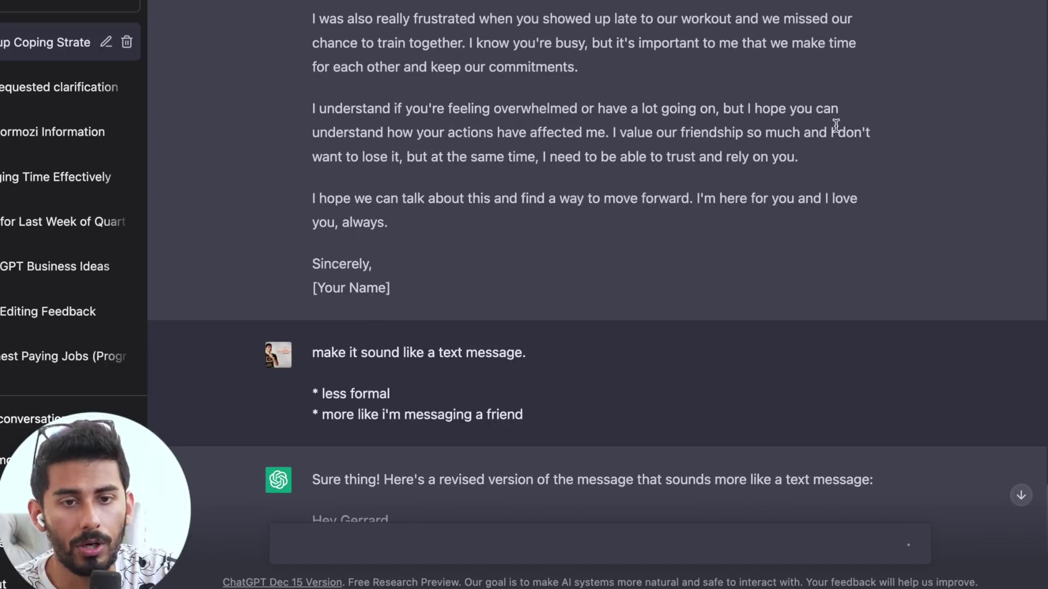
scroll(836, 126, "down", 3)
scroll(836, 126, "down", 5)
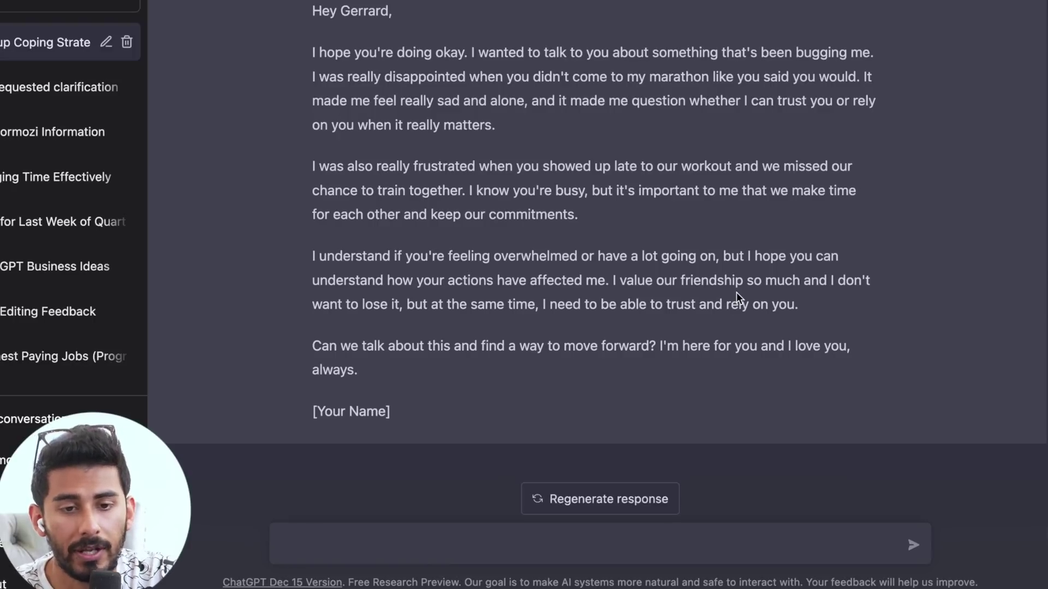
scroll(736, 292, "up", 2)
left_click_drag(312, 394, 671, 413)
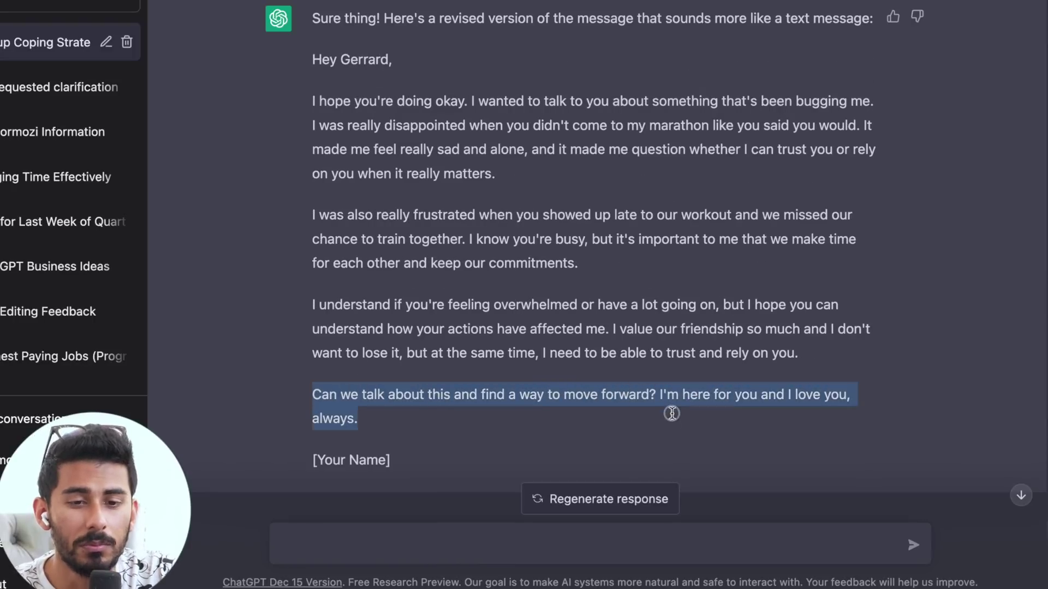
left_click(674, 419)
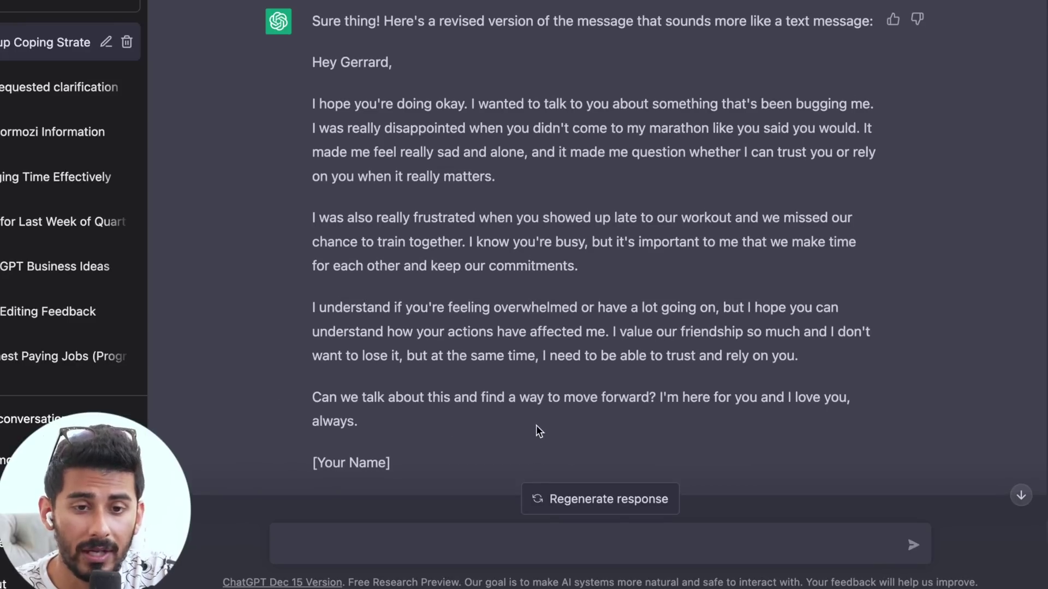
scroll(538, 426, "down", 1)
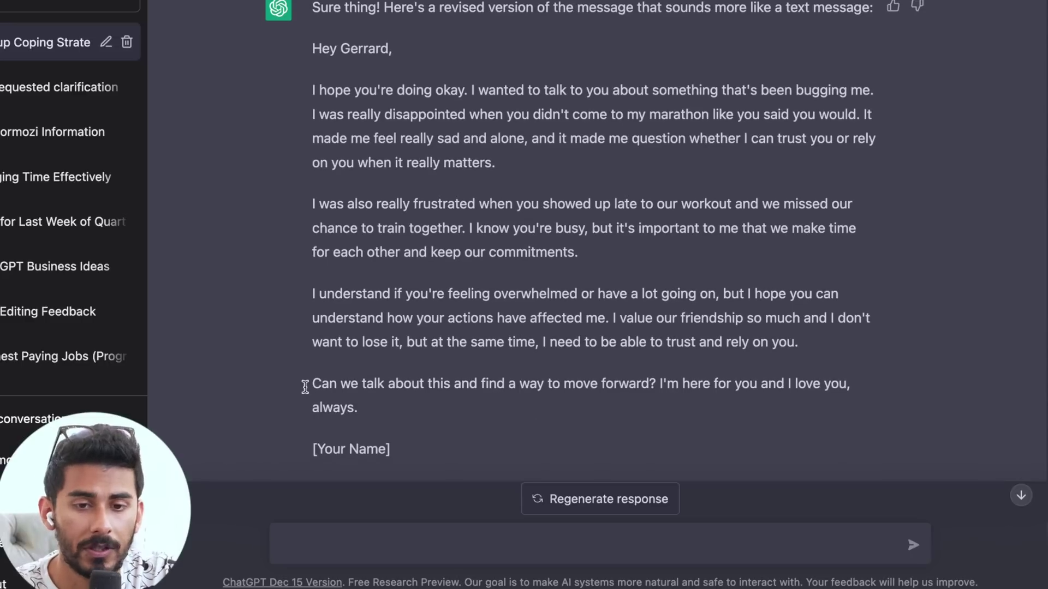
scroll(397, 425, "up", 1)
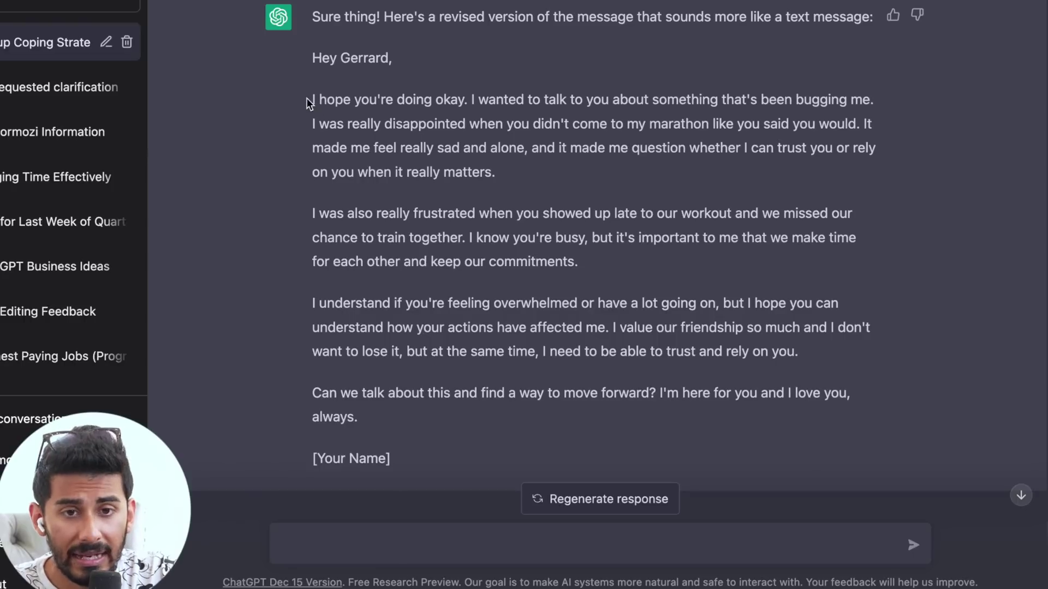
left_click_drag(307, 104, 430, 409)
left_click(454, 411)
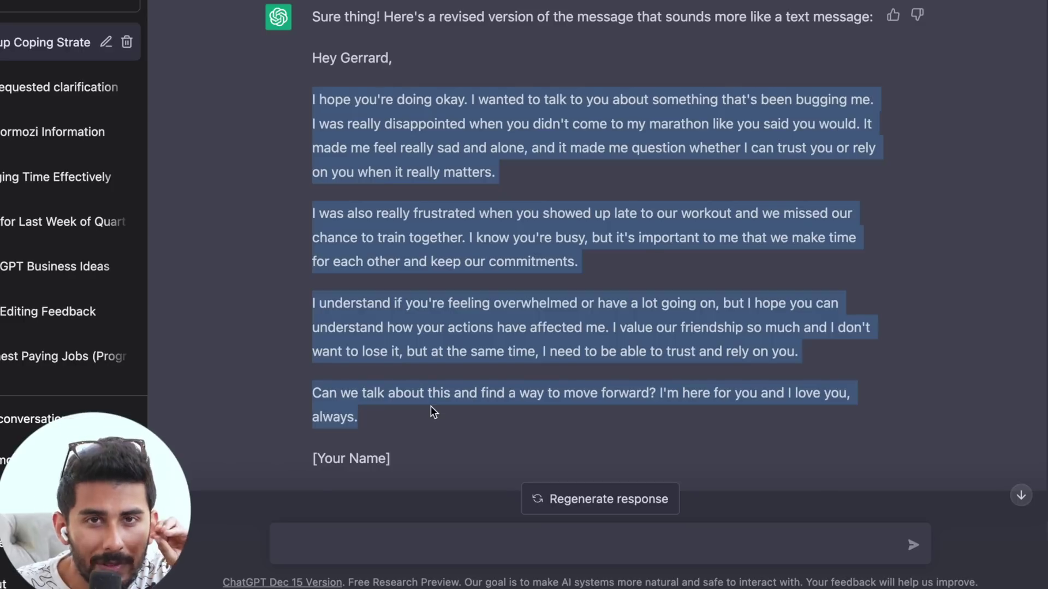
left_click(430, 406)
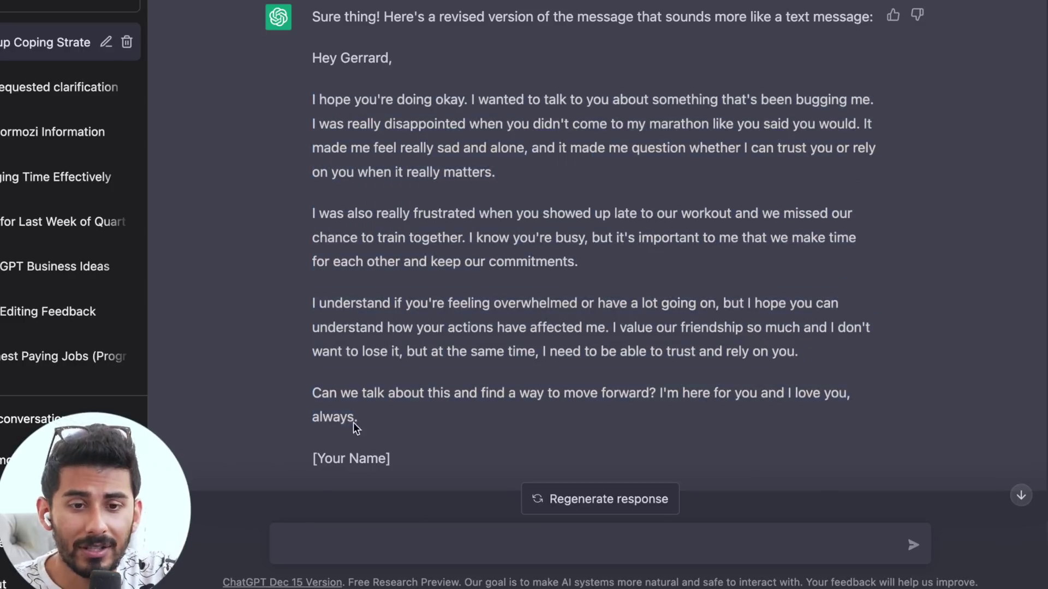
left_click_drag(311, 392, 648, 392)
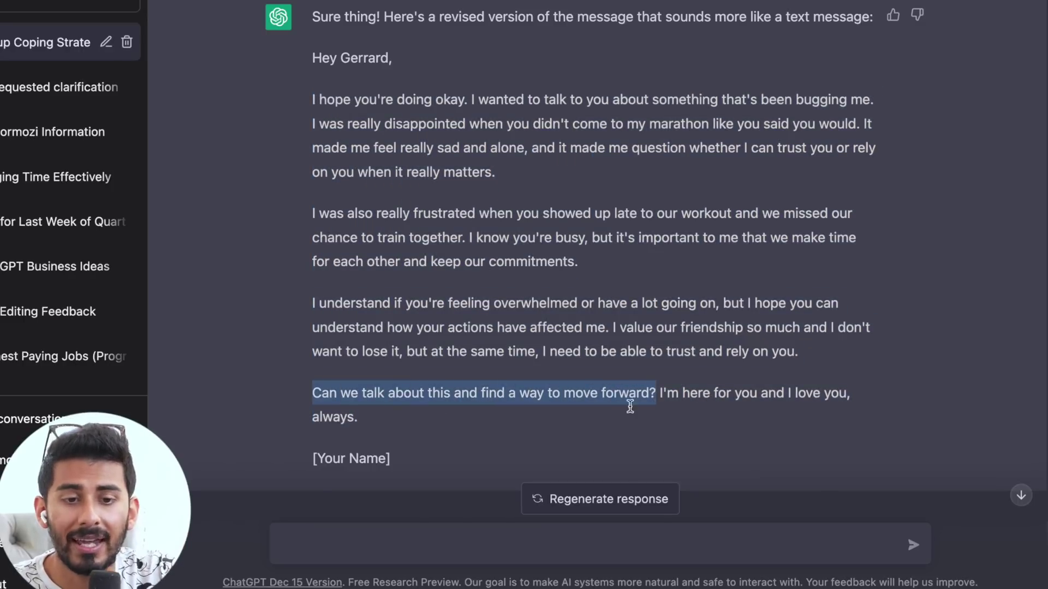
left_click(594, 425)
left_click_drag(367, 429, 304, 64)
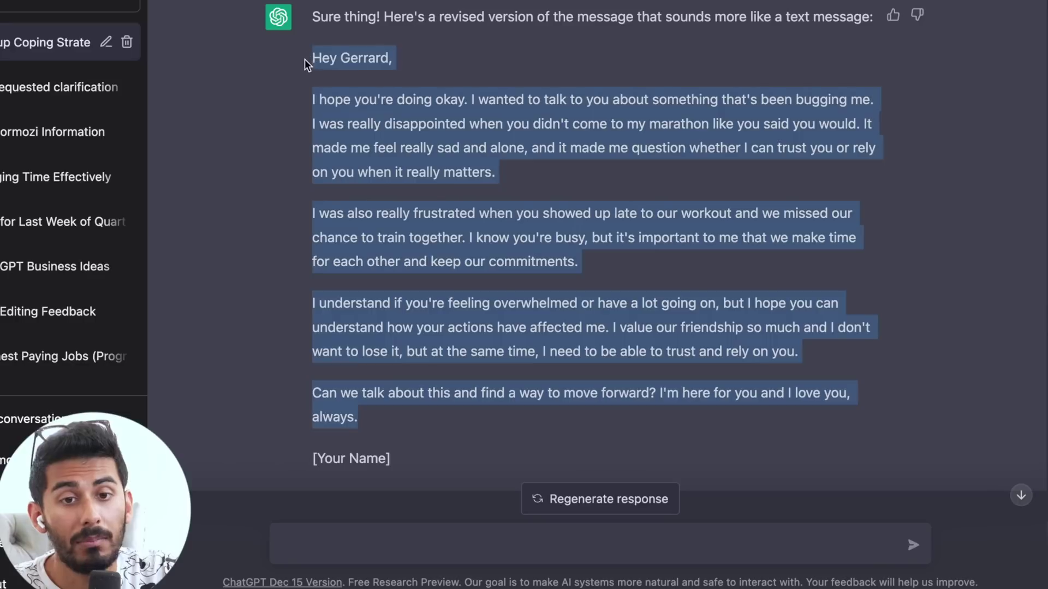
left_click(482, 271)
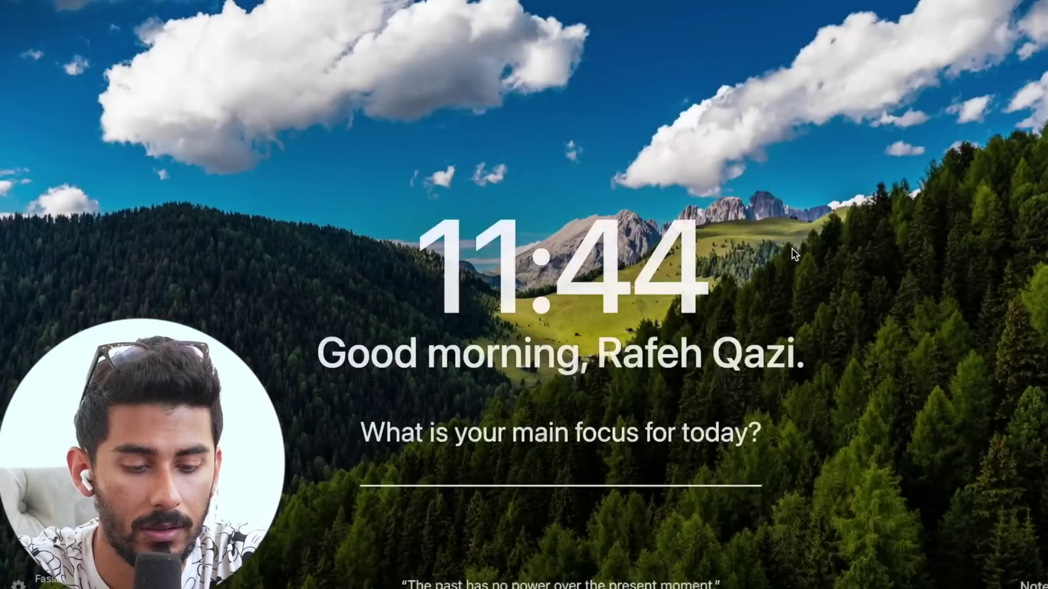
Step: Search Google for 'top 5 programming languages' and scroll through the results
type("top 5")
type("ing language")
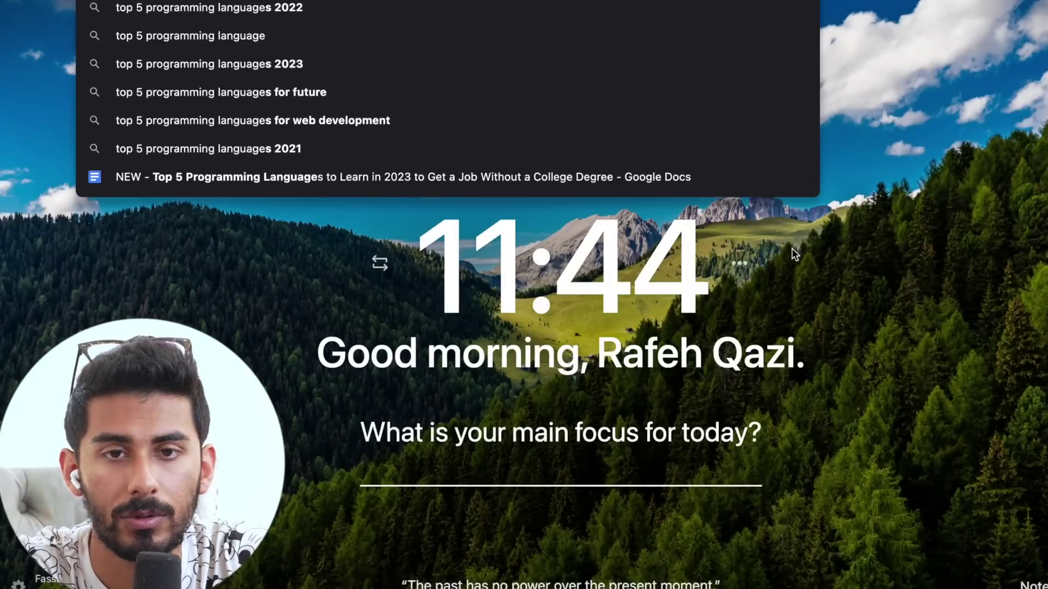
key("Escape")
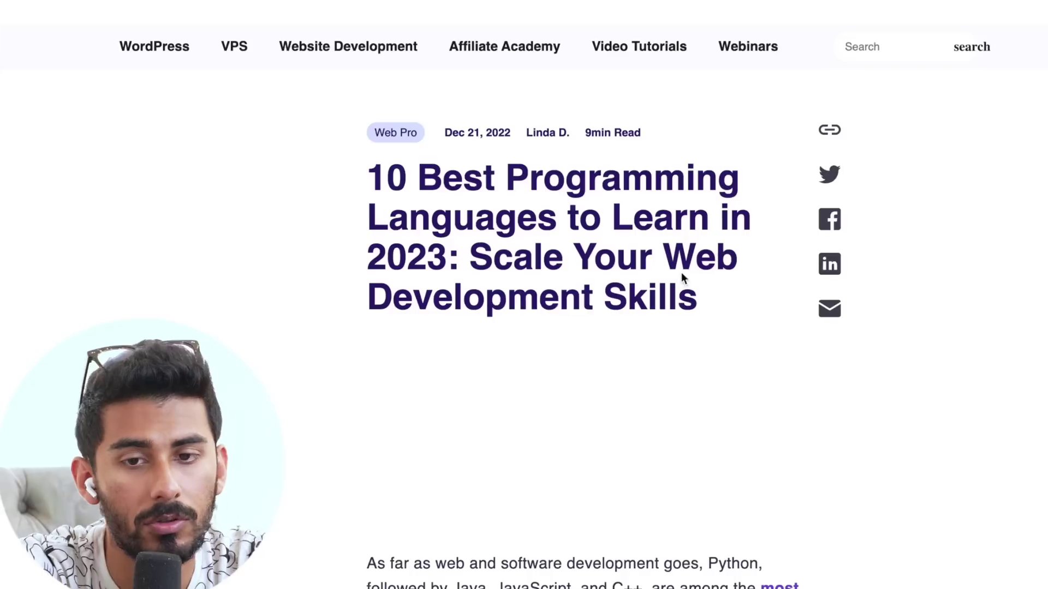
scroll(684, 276, "down", 8)
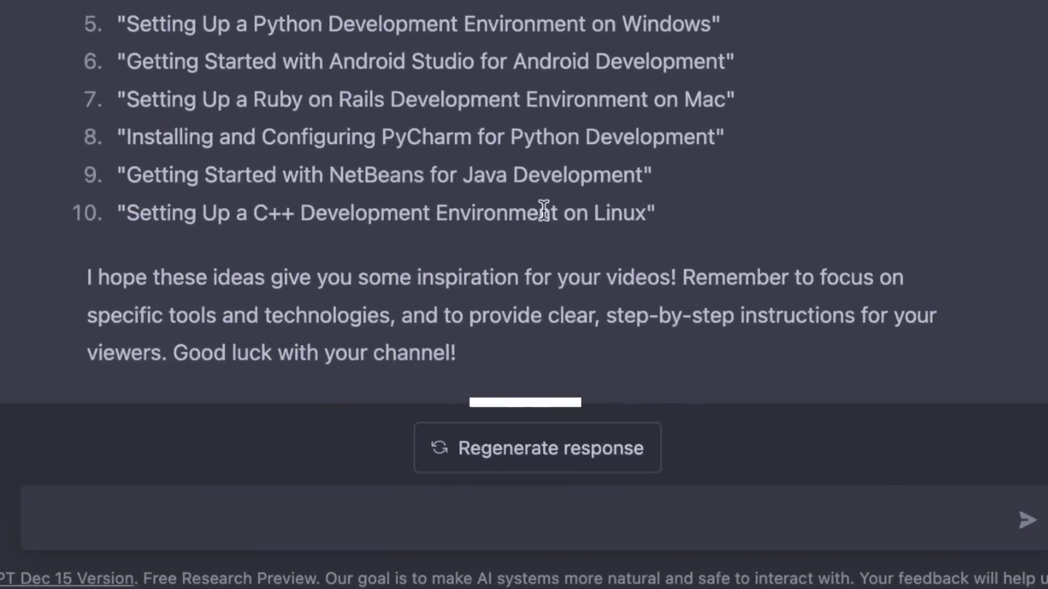
Step: Paste the programming-languages article and ask 'Summarize this for me in 3 sentences'
left_click(273, 518)
type("SUmm")
type("As far as web and software development goes, Python, followed by Java, JavaScript, and C++, are among the most popular programming languages in today’s market.  Whether you’re looking to improve your coding skills or start a career in technology, learning a coding language can bring many benefits. It helps hone your technical and problem-solving skills and get a high-paying job.")
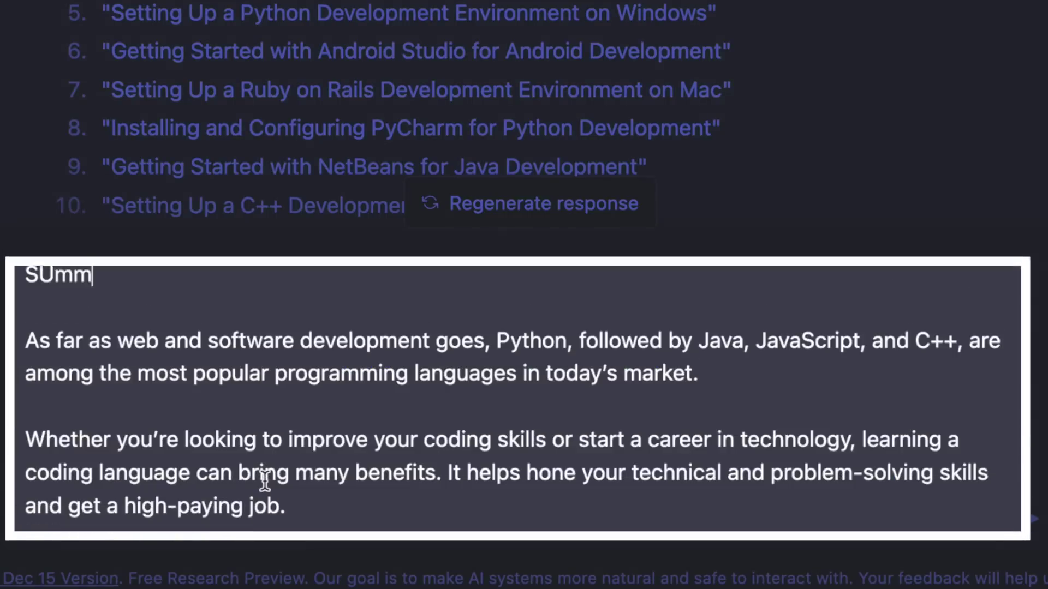
type("ummarize this for me in")
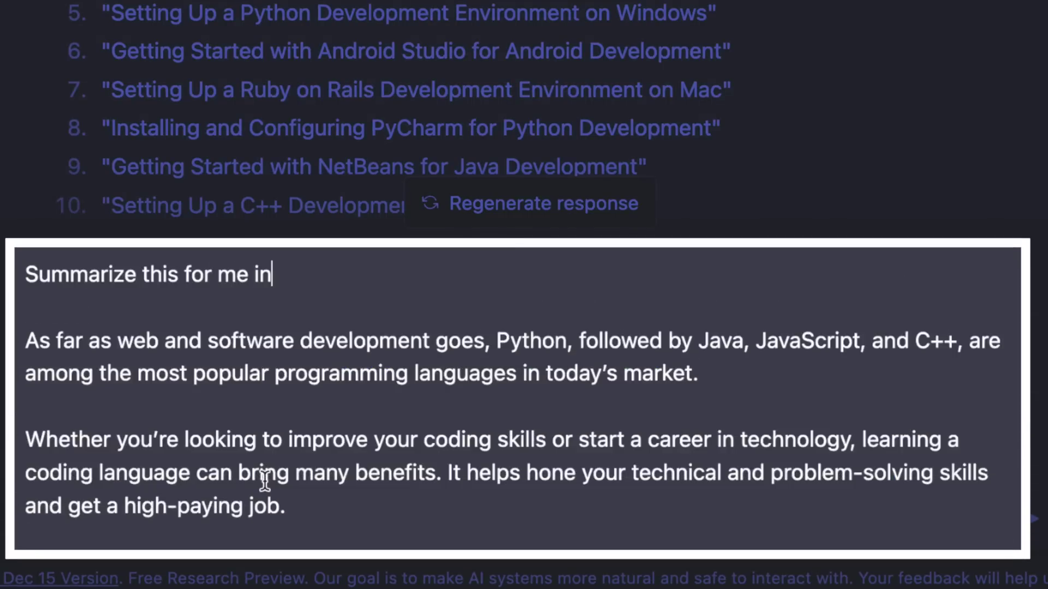
type(" 3 sente")
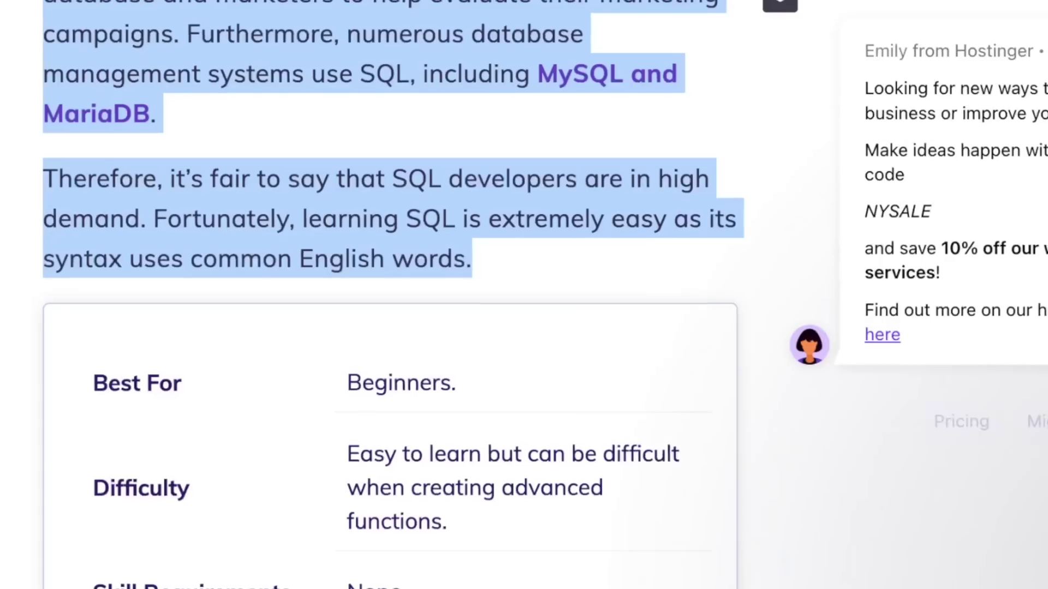
Step: Select the article's Python paragraphs and retry the failed too-long reply
scroll(663, 285, "down", 15)
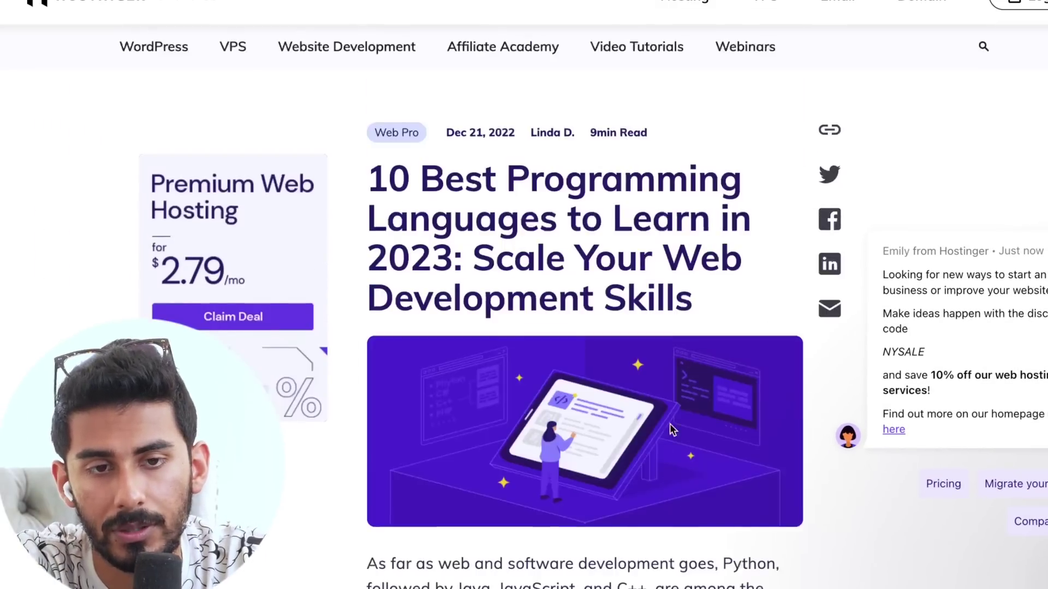
scroll(657, 382, "down", 10)
scroll(652, 337, "up", 7)
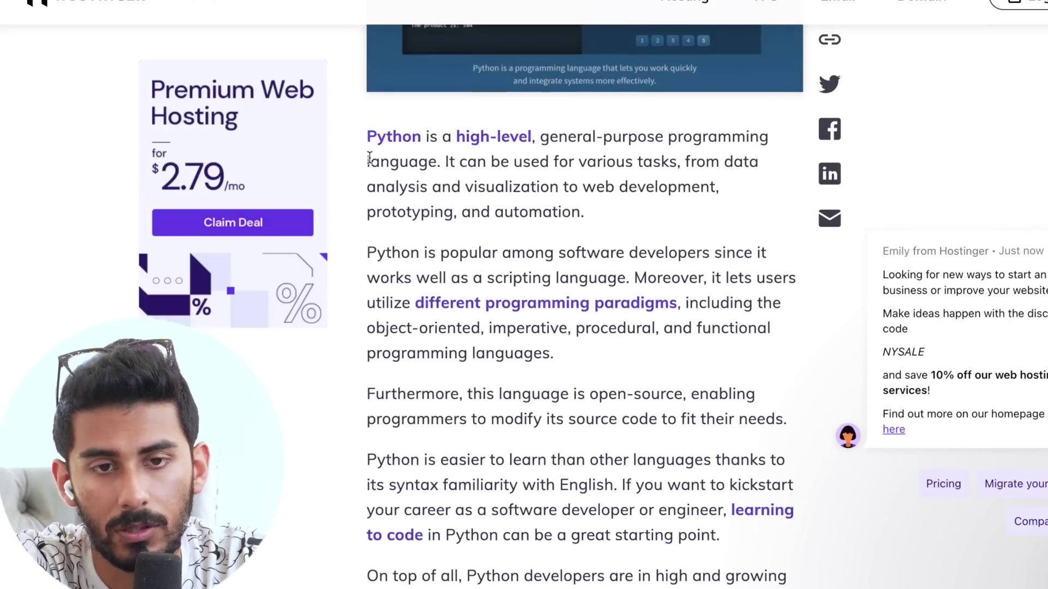
left_click_drag(363, 134, 600, 586)
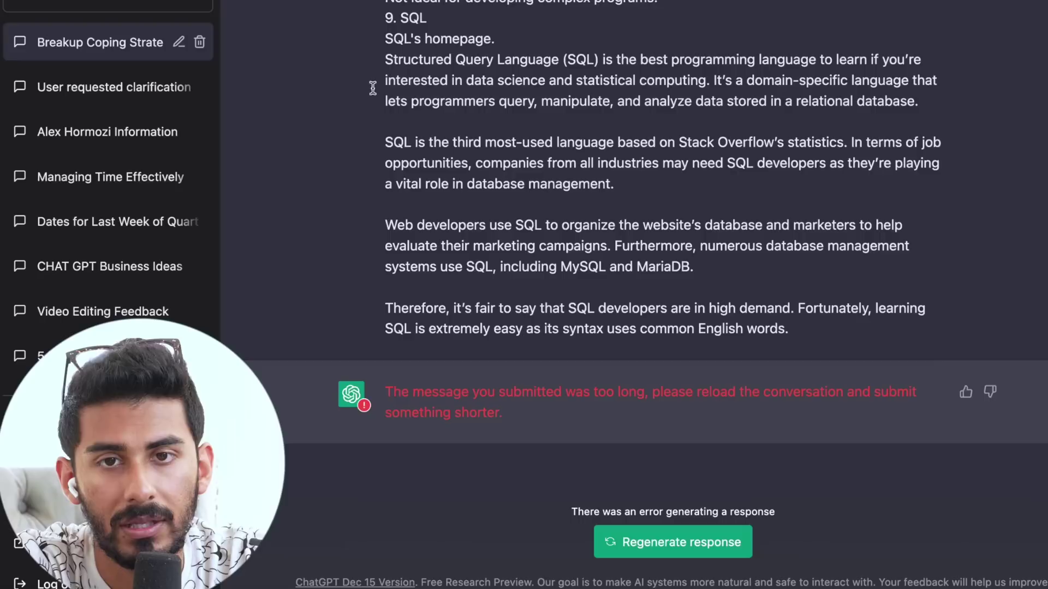
left_click(702, 546)
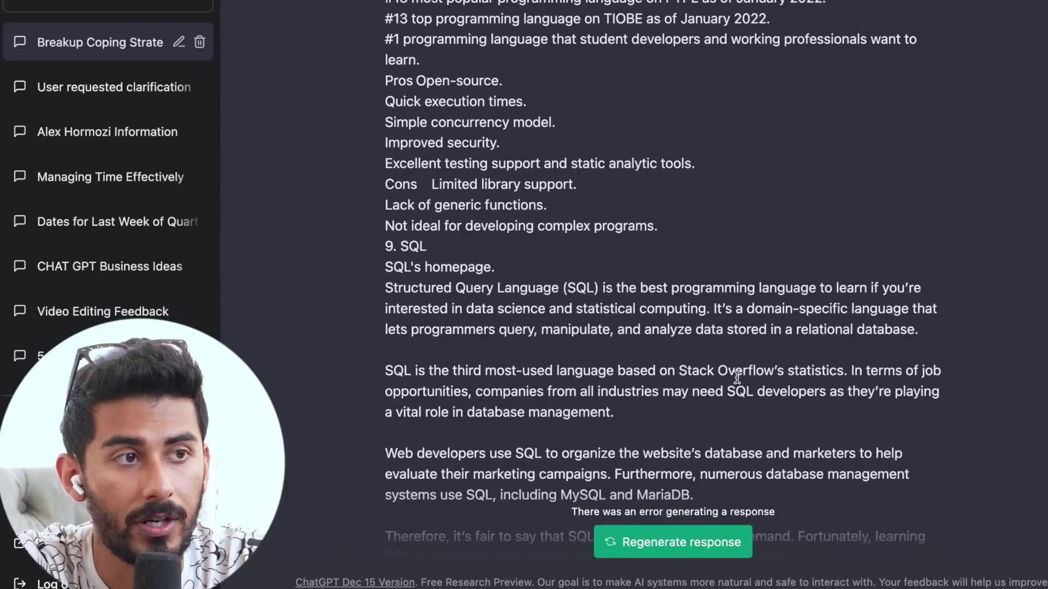
Step: In a fresh chat, ask 'Give me top 5 takeaways from this' above the pasted Python section
key("super+r")
key("super+v")
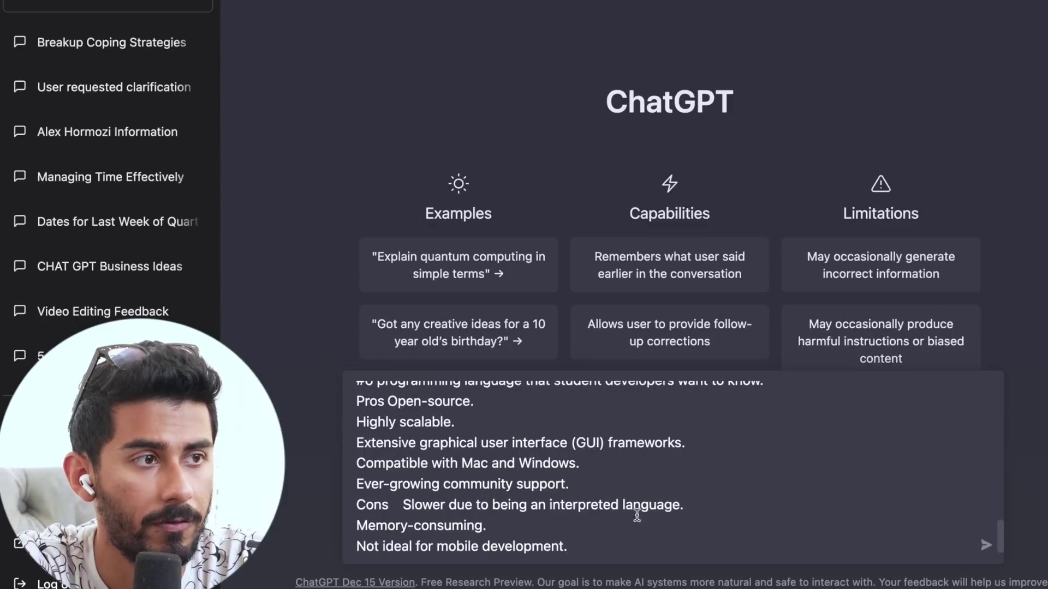
key("super+Up")
type("Give me top 5 tak")
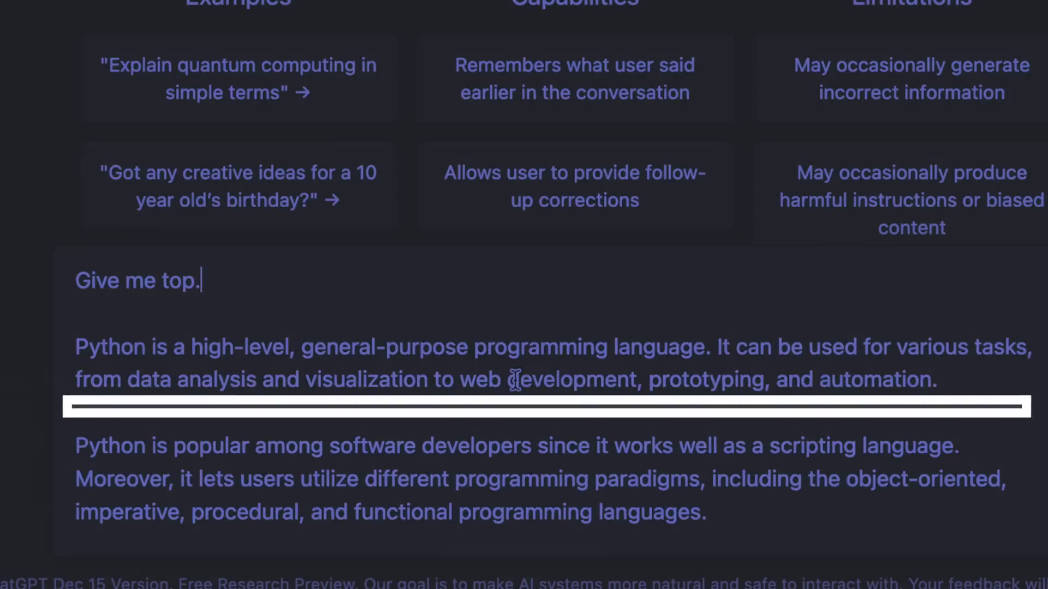
type("eaways from this")
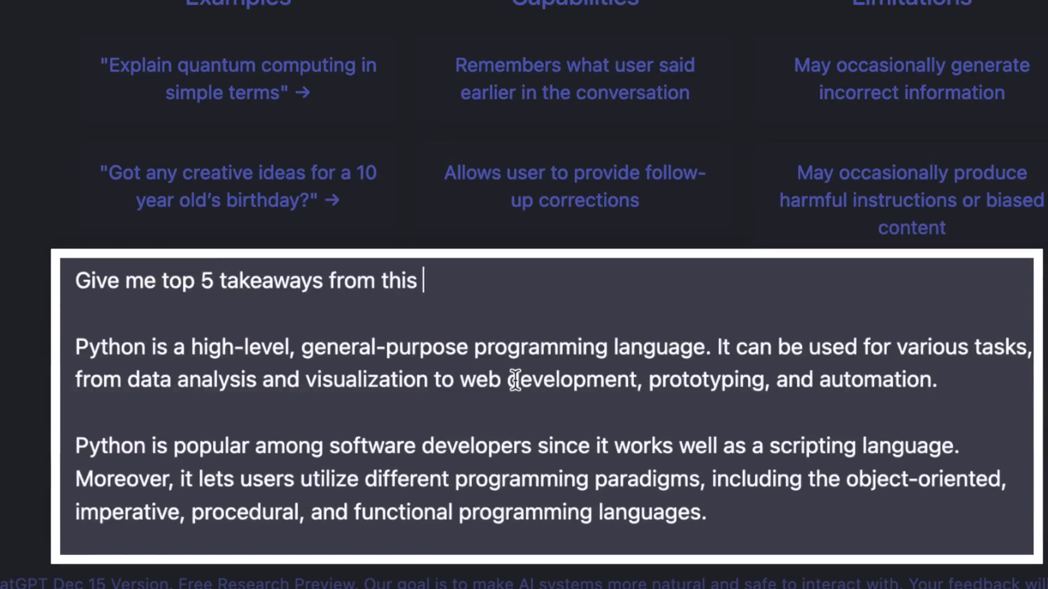
key("Return")
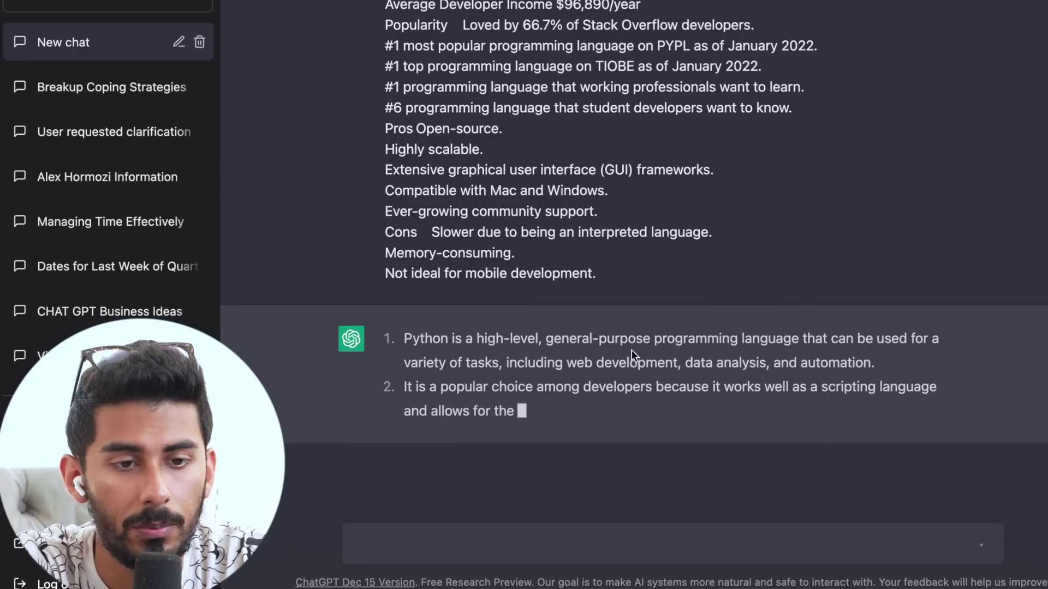
Step: Read the five-point answer, highlighting takeaways 2, 3 and 5 and the pasted Python text
left_click_drag(404, 363, 944, 385)
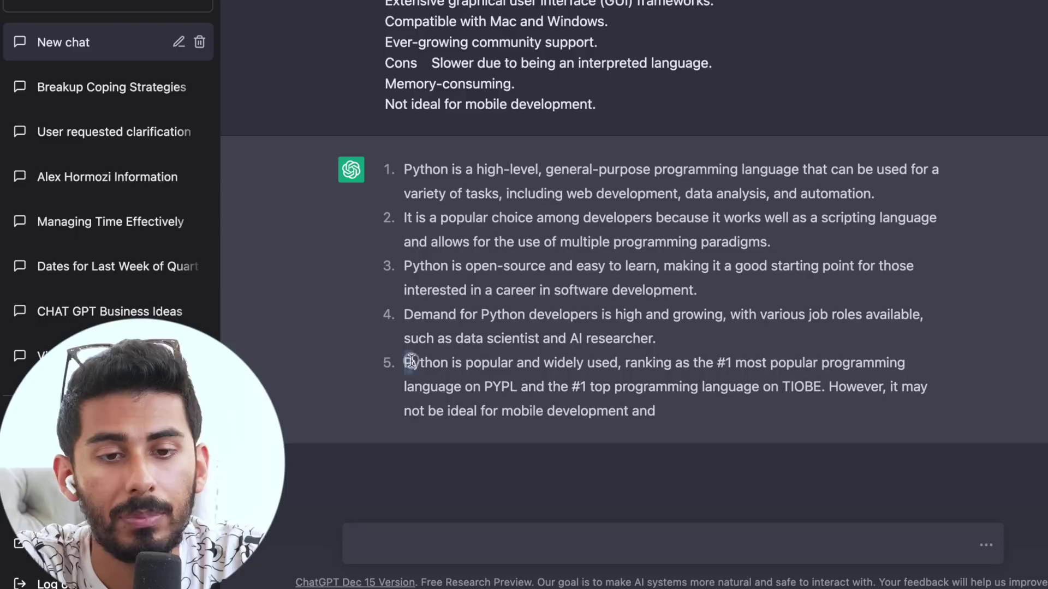
left_click_drag(405, 360, 853, 385)
left_click_drag(629, 363, 774, 362)
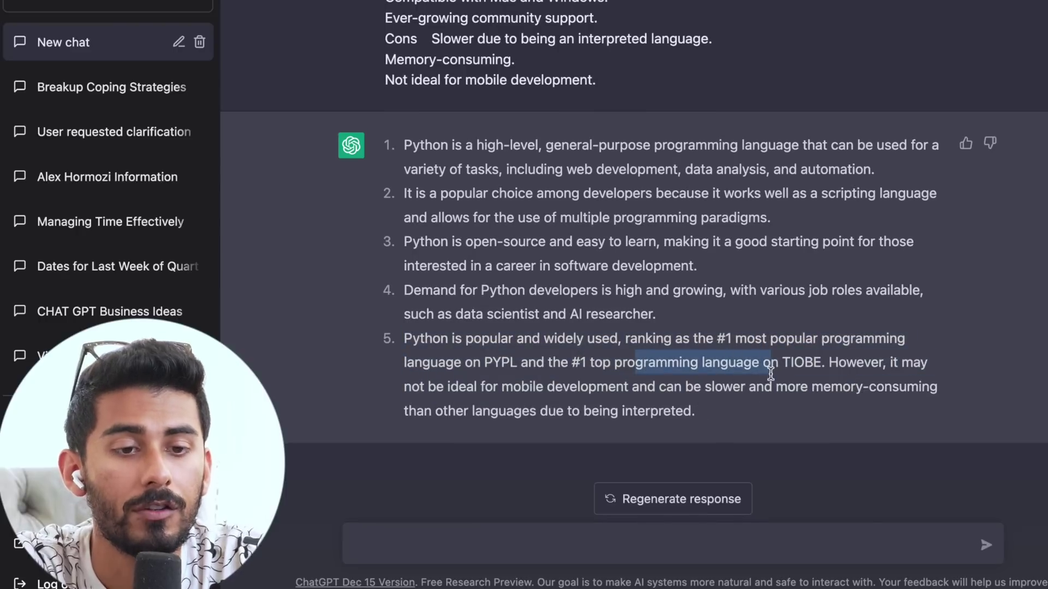
left_click(623, 245)
scroll(706, 244, "up", 15)
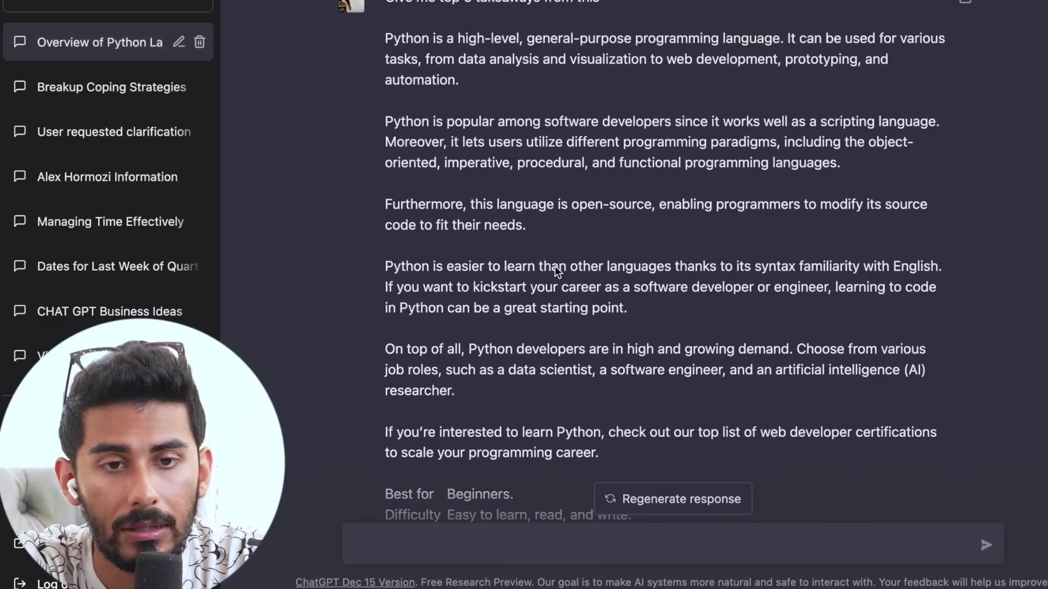
left_click_drag(405, 79, 577, 219)
left_click(577, 220)
scroll(660, 254, "down", 15)
left_click_drag(378, 174, 696, 411)
Step: Return to the Breakup Coping Strategies chat and review the casual text-message letter
left_click(697, 338)
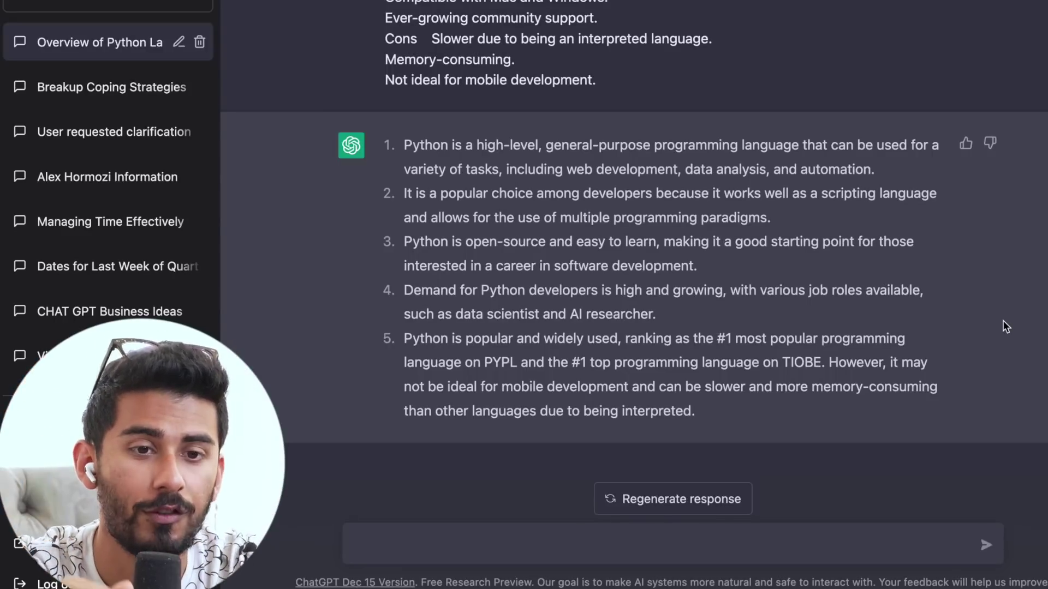
scroll(977, 273, "up", 4)
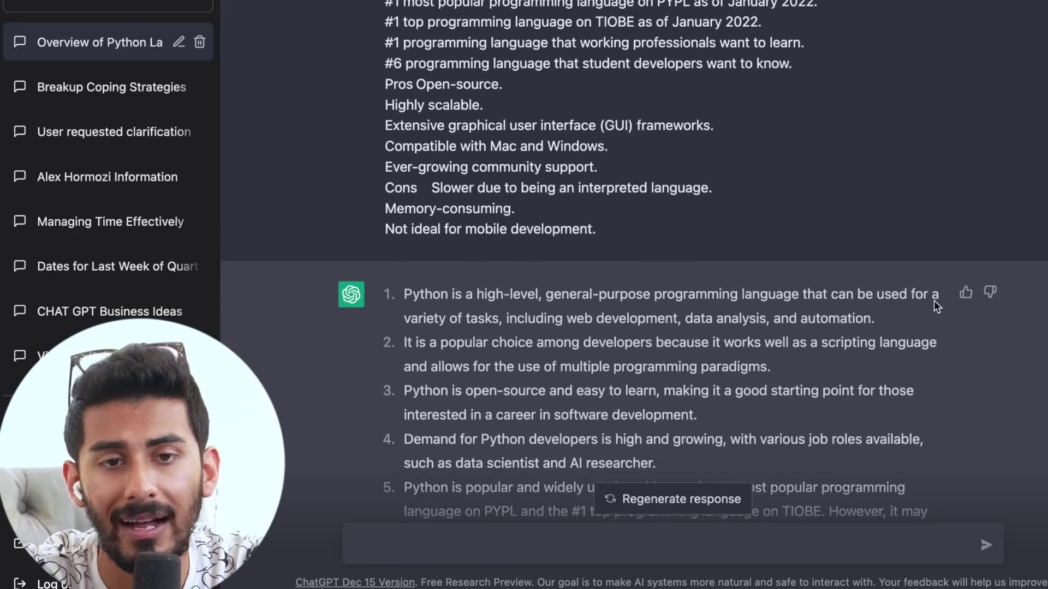
scroll(934, 295, "down", 4)
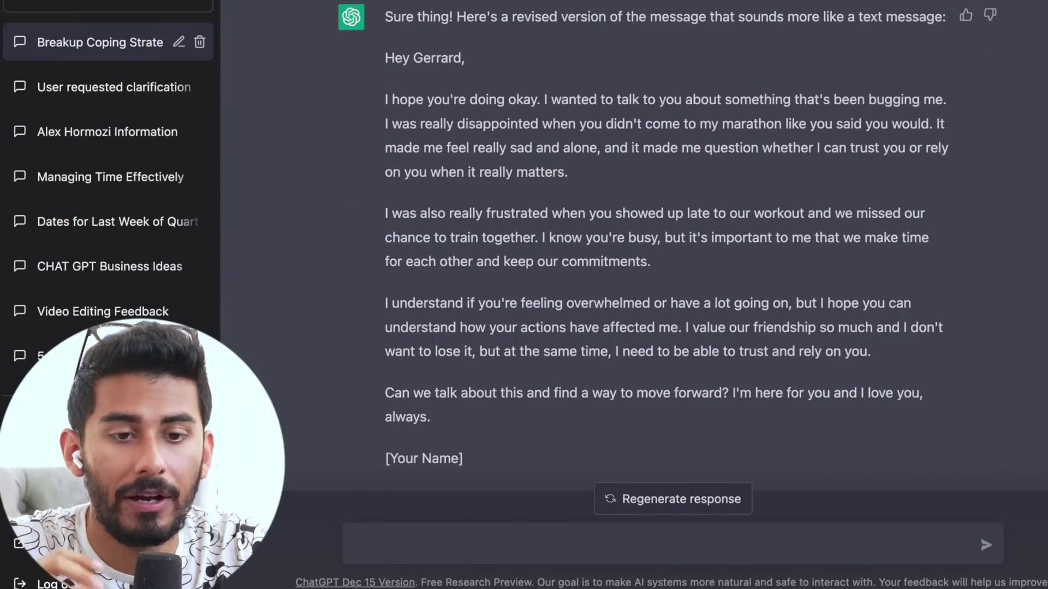
Step: Draft 'I'm a beginner in javascript with only 1 month of experience.' plus a coding-project request
type("I'm")
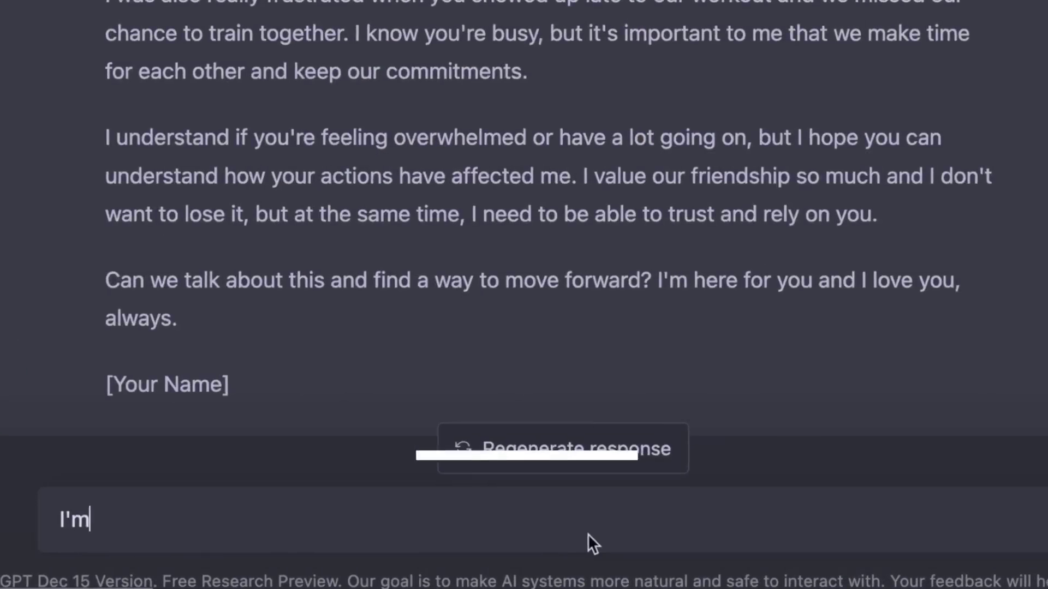
type(" a beginner in java")
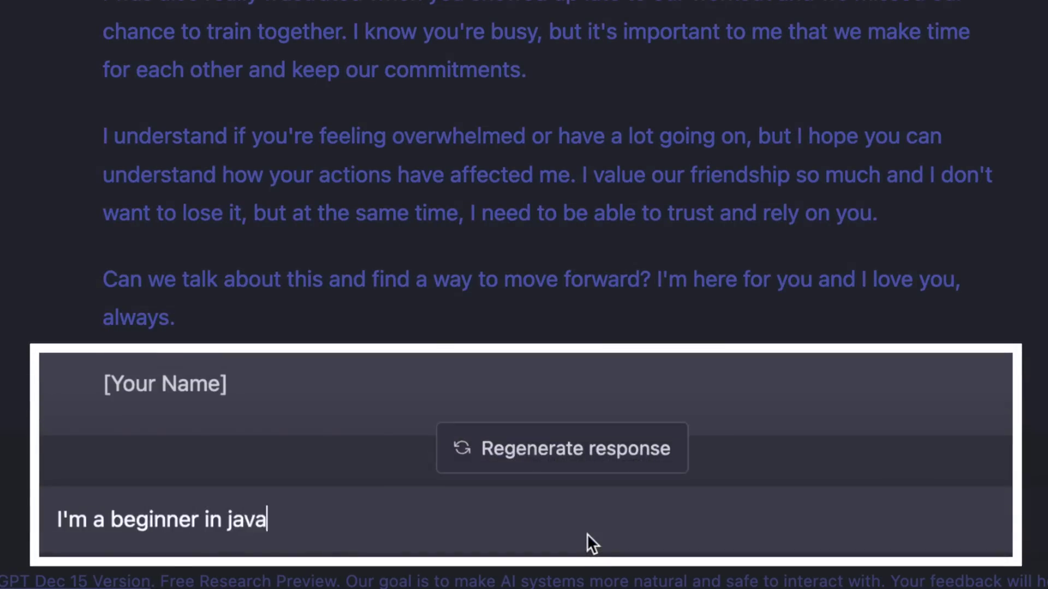
type("script with only 1 month")
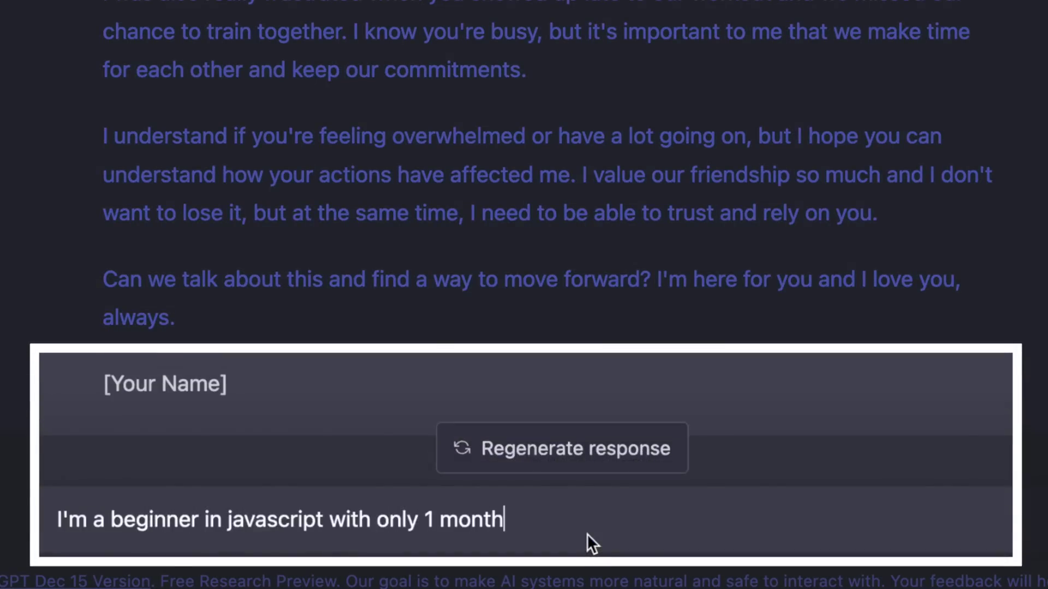
type(" of experience.")
key("shift+Return")
key("shift+Return")
type("Give")
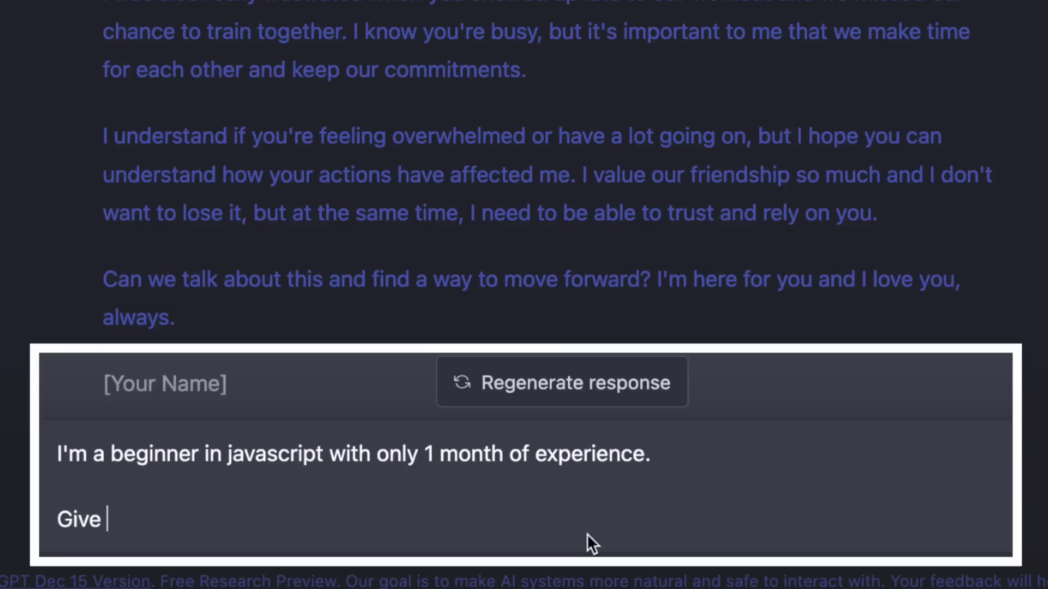
type(" me some suggestions for coding projects")
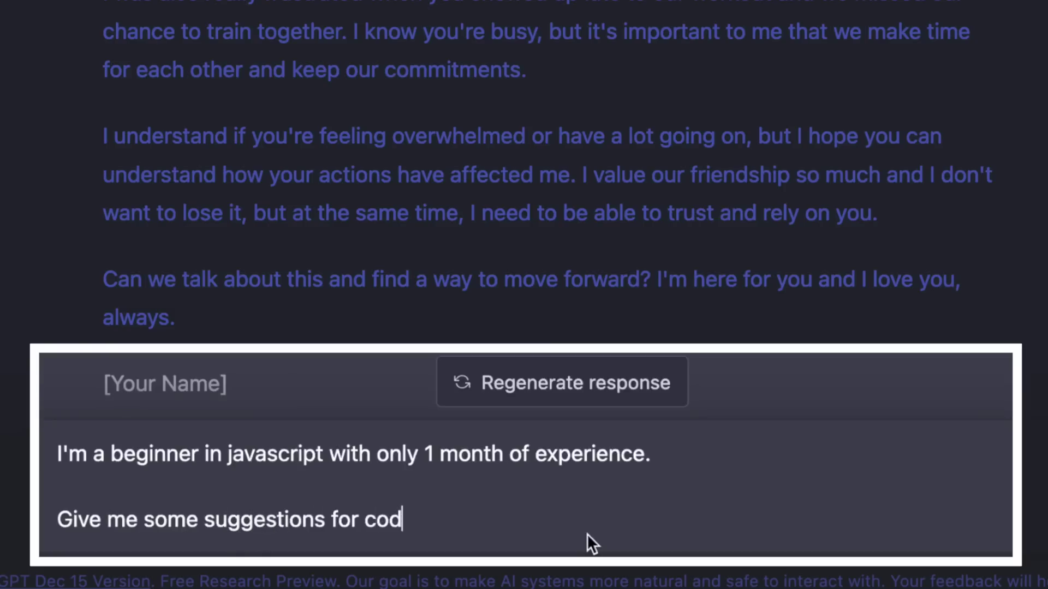
key("Up")
key("Up")
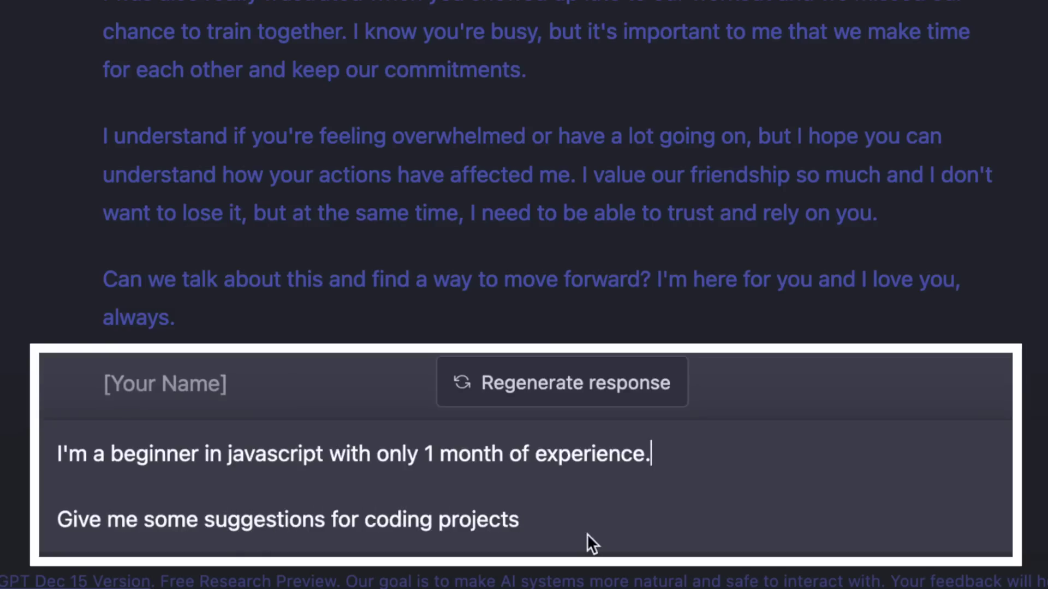
key("Down")
key("Down")
key("alt+Left")
key("alt+Left")
key("alt+Left")
key("alt+Left")
key("alt+Left")
key("alt+Left")
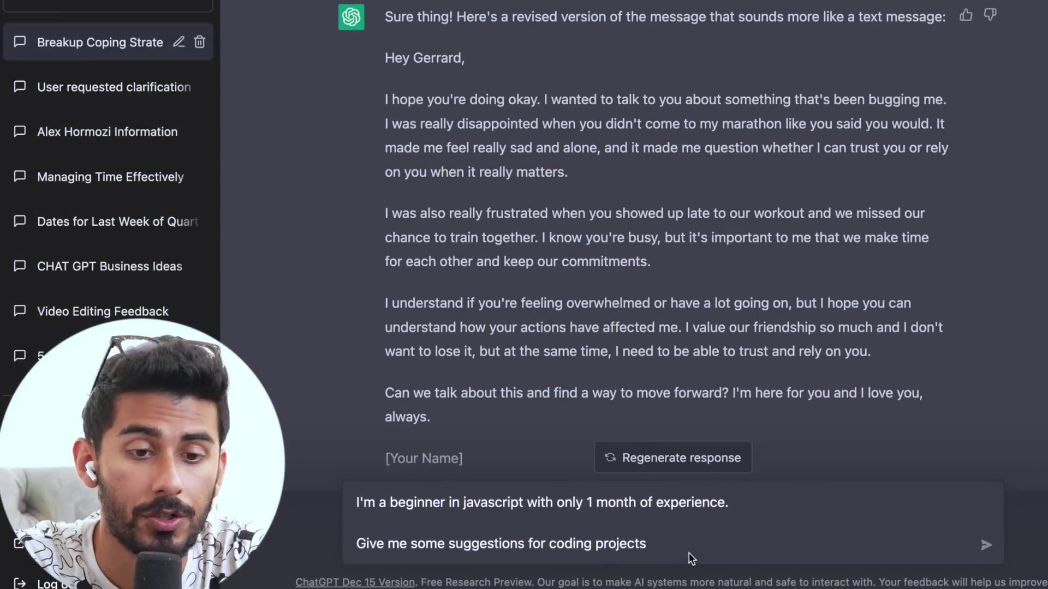
Step: Send the beginner prompt and review the five ideas, highlighting the random quote generator
key("Return")
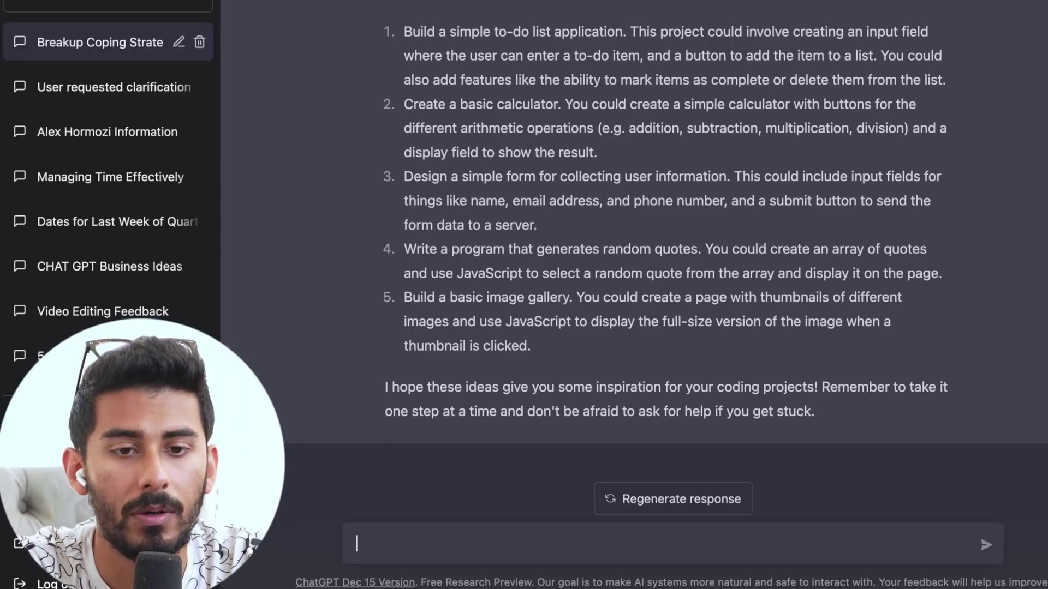
left_click_drag(460, 249, 976, 277)
left_click(977, 278)
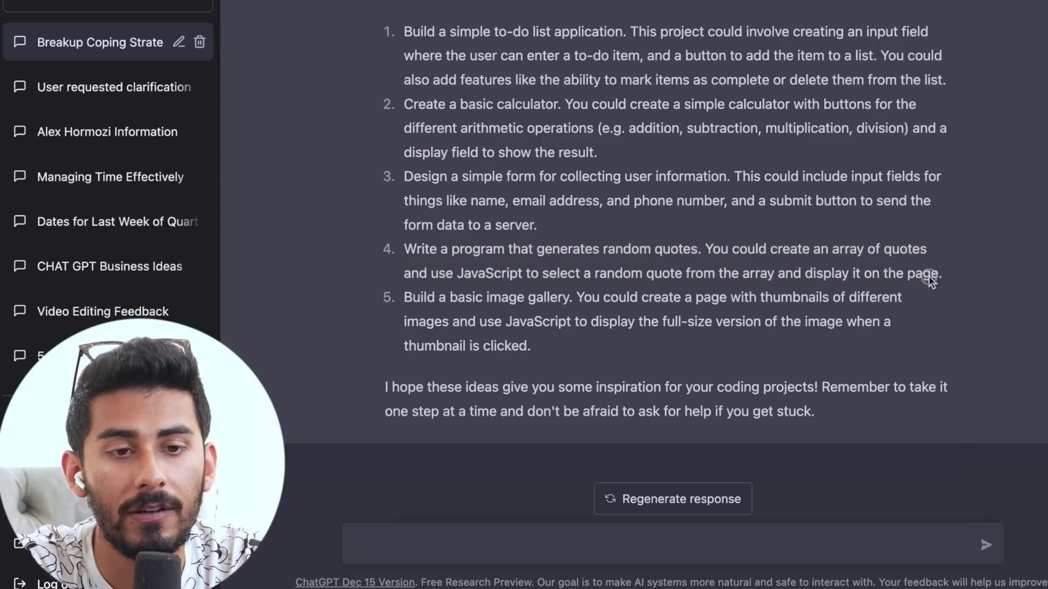
mouse_move(909, 273)
left_mouse_down()
mouse_move(525, 273)
mouse_move(950, 265)
left_mouse_up()
left_click(950, 264)
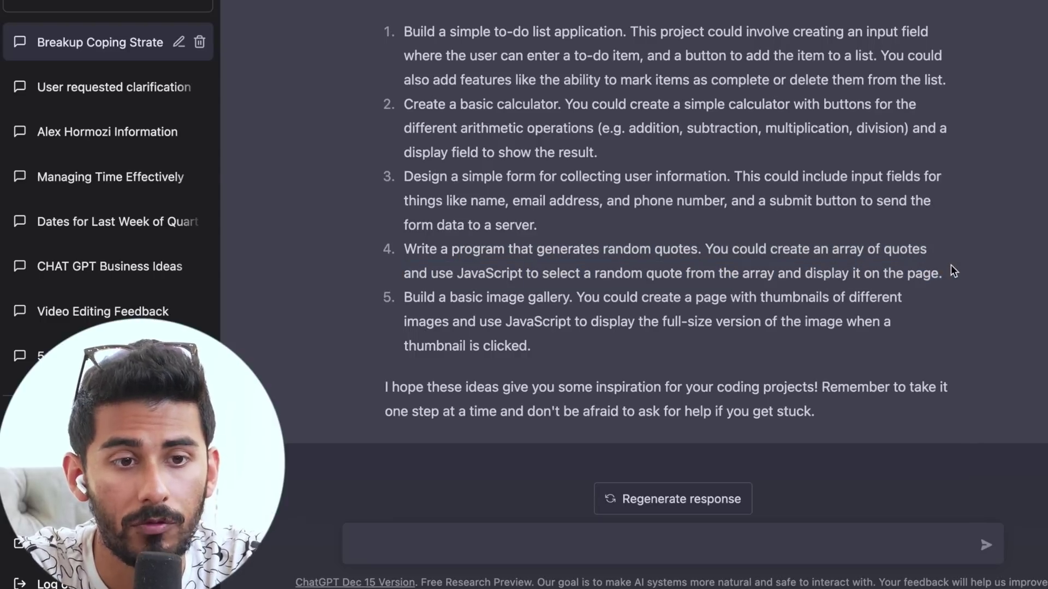
scroll(717, 276, "up", 1)
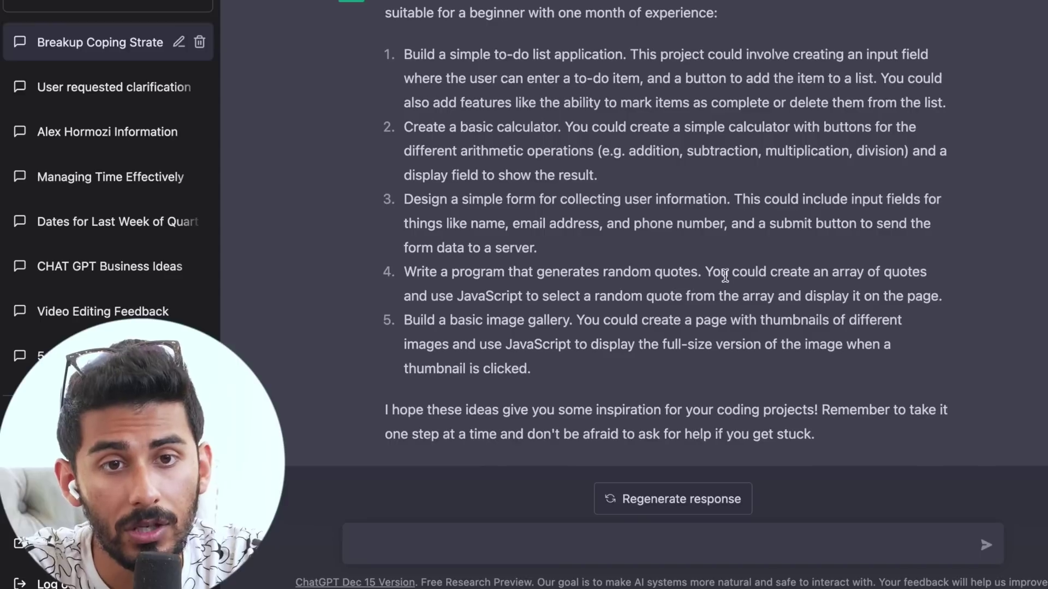
scroll(724, 275, "down", 1)
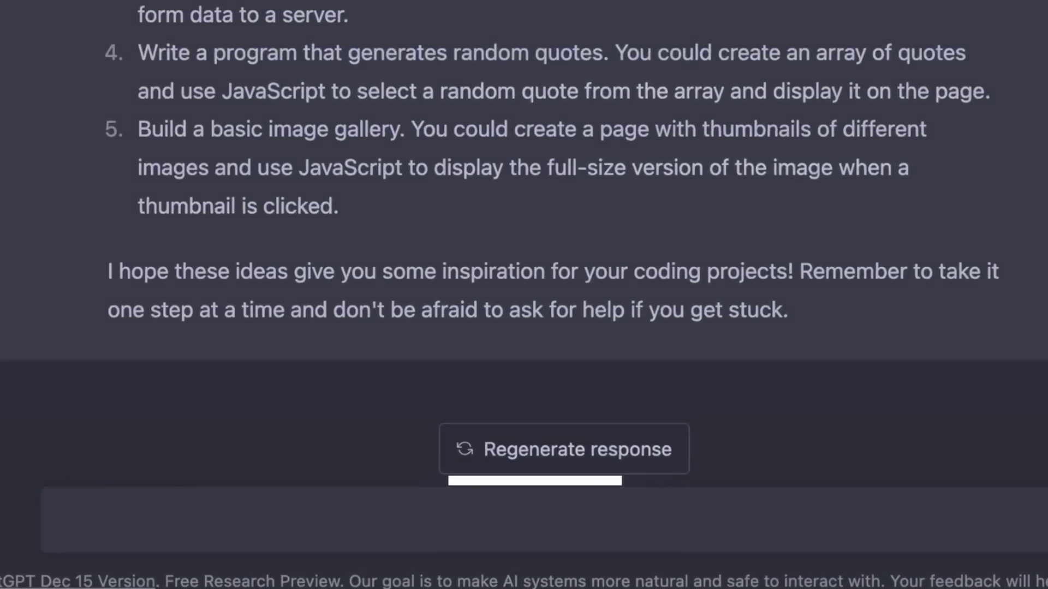
Step: Request step-by-step instructions for project #4 without giving the solution or the code
type("i'll do ")
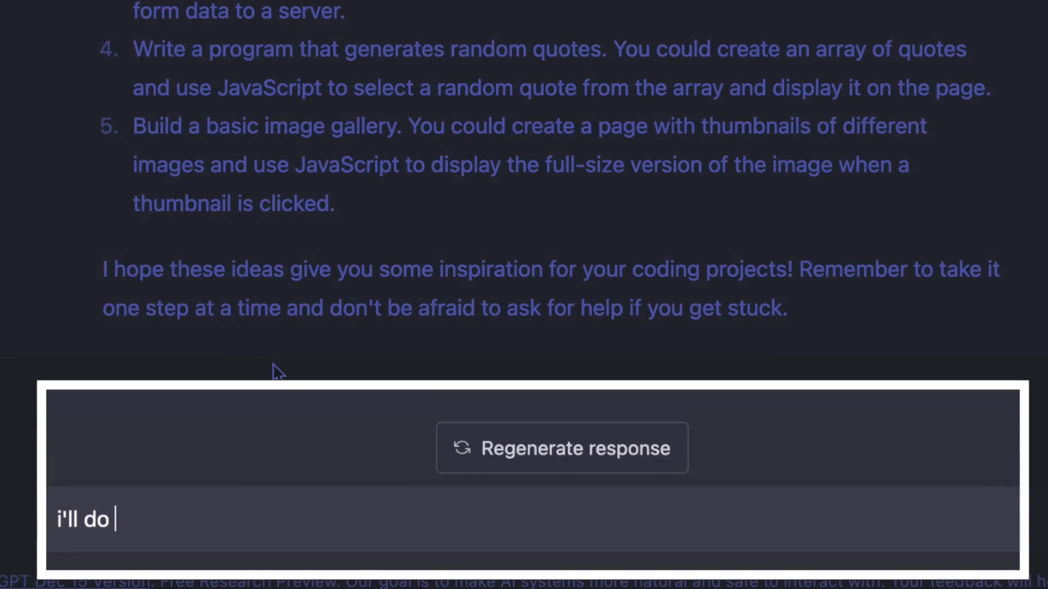
type("project idea #4. Can you")
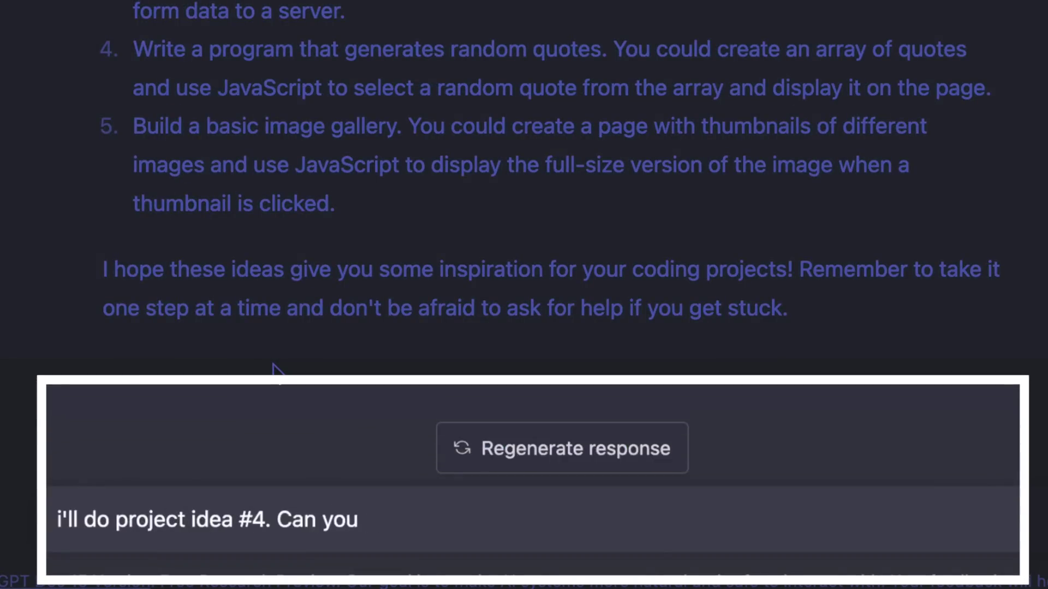
type(" give mestep by step")
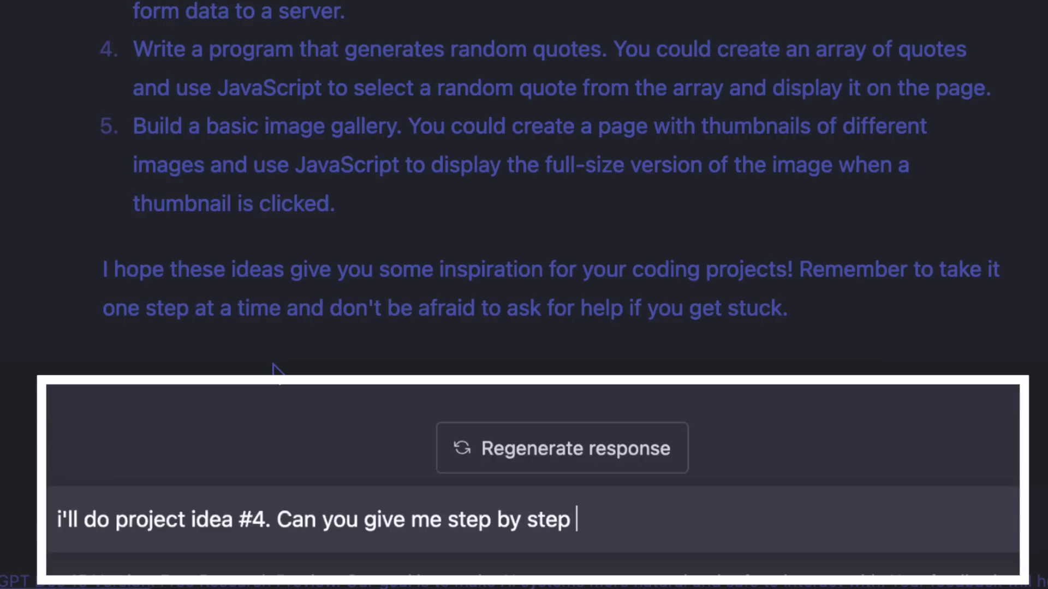
type("instructions on how to d")
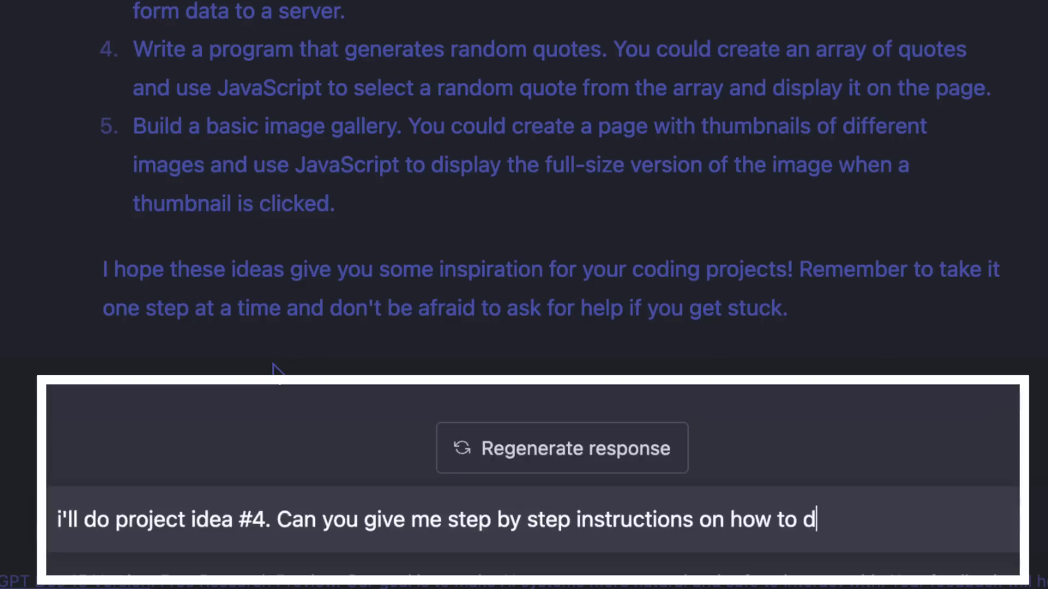
key("BackSpace")
key("BackSpace")
key("BackSpace")
key("BackSpace")
type("I should do it ")
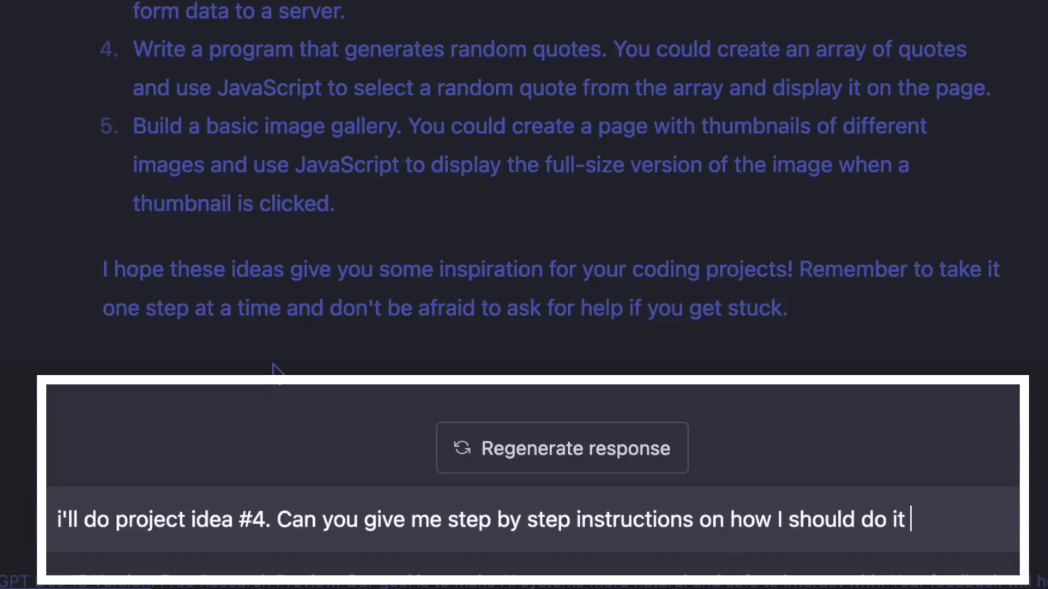
type("without giving me")
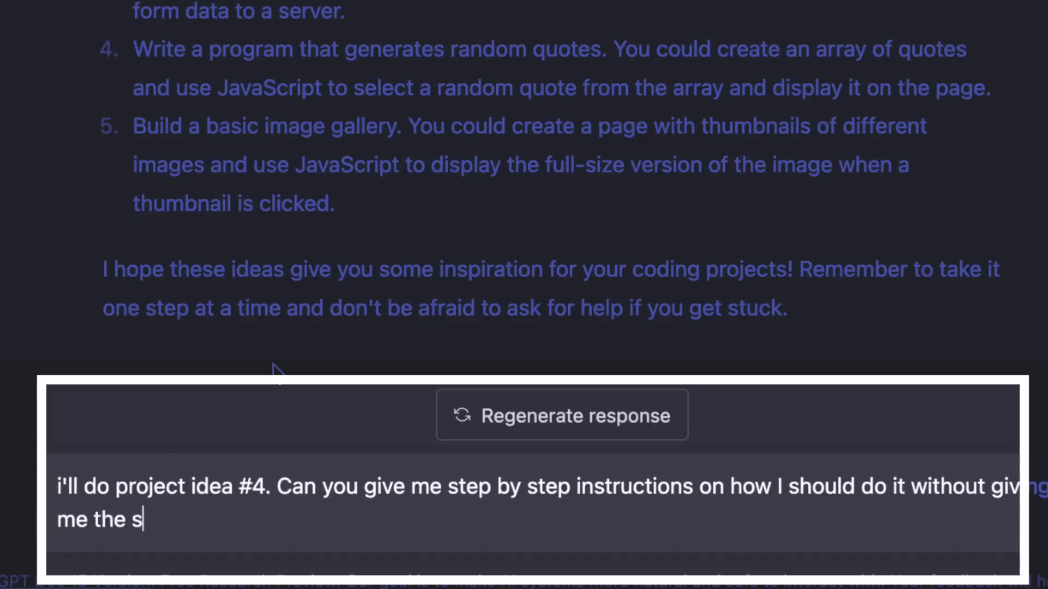
type(" the solution or the code")
key("Return")
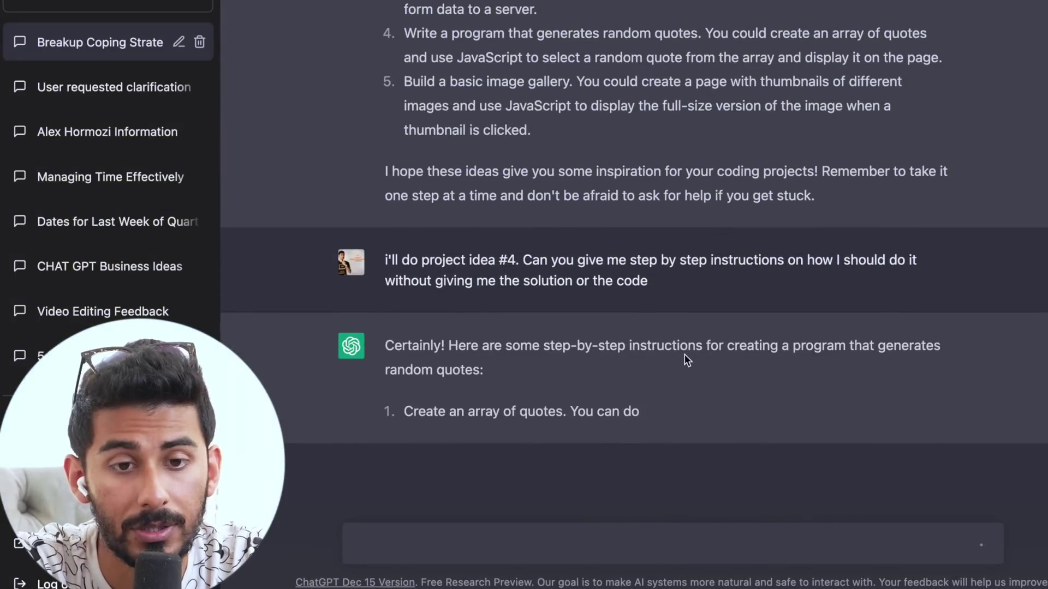
scroll(402, 237, "up", 3)
left_click_drag(402, 155, 797, 162)
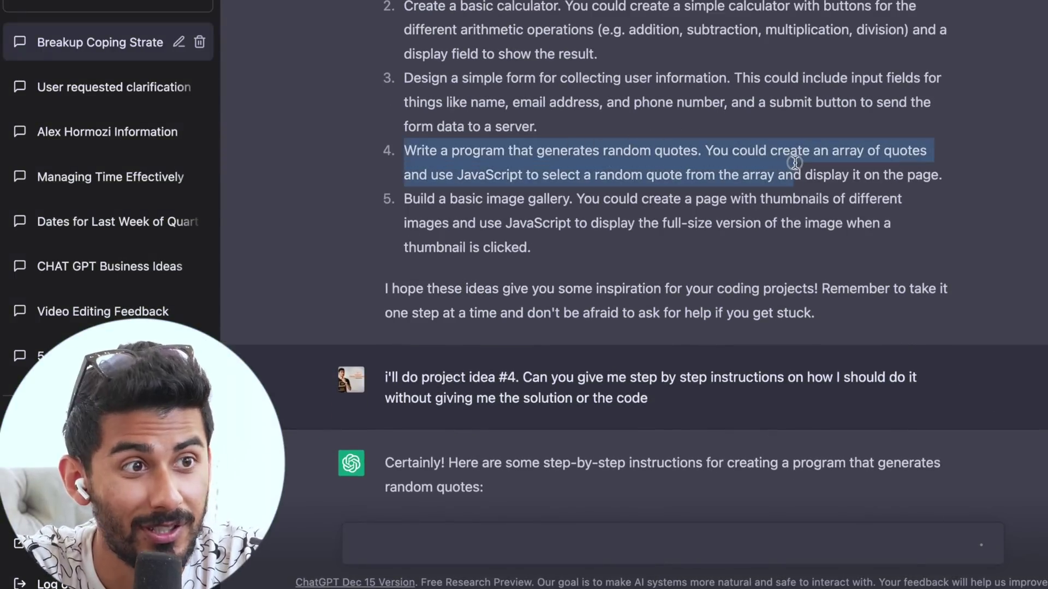
left_click(798, 162)
scroll(797, 162, "down", 6)
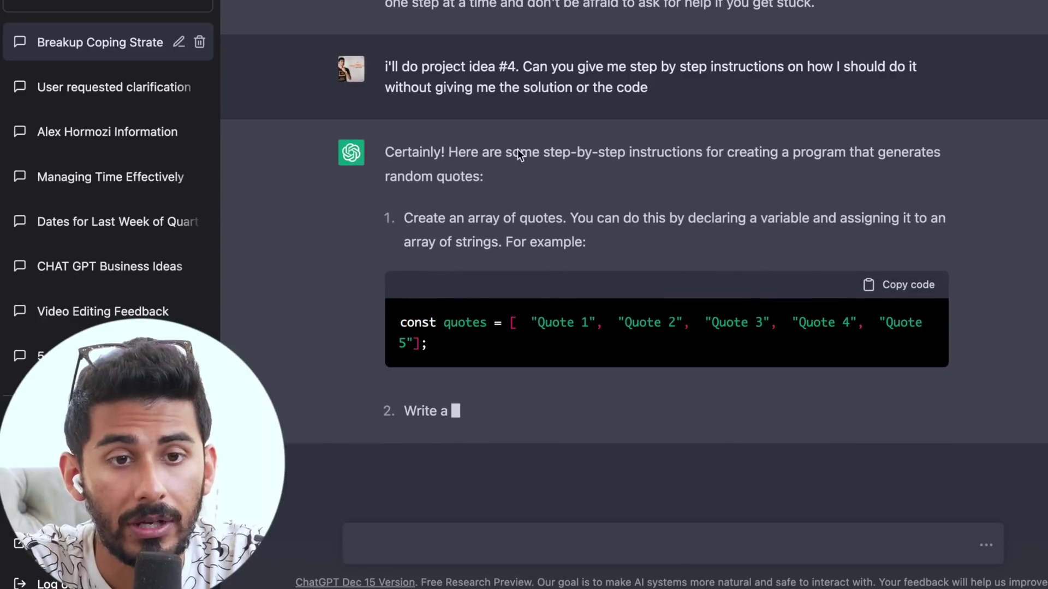
Step: Read the guide's opening steps, highlighting the step 1 explanation, quotes array and step 3
left_click_drag(586, 217, 976, 212)
left_click(977, 218)
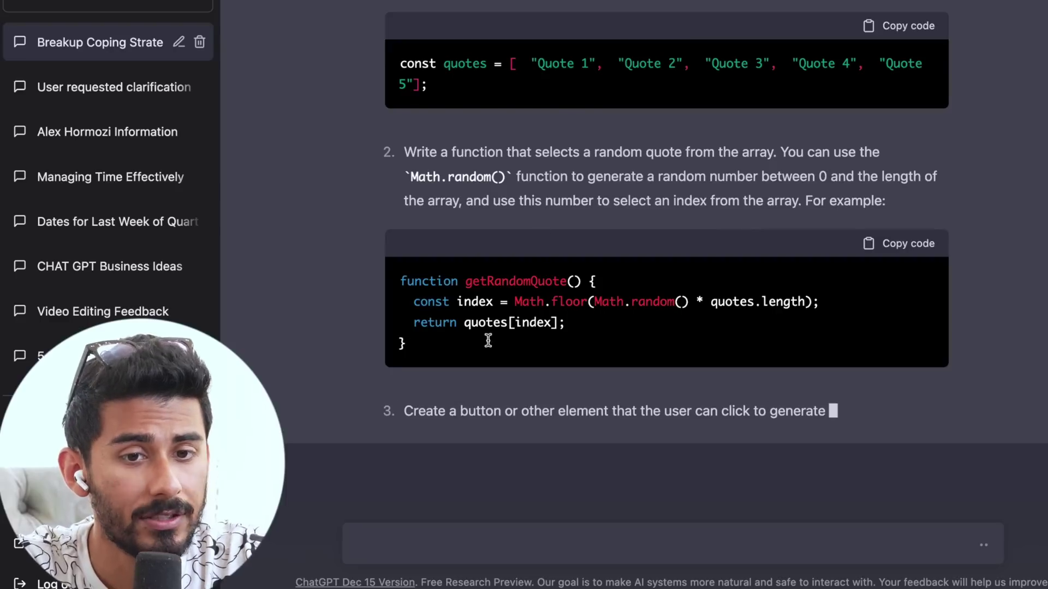
left_click_drag(488, 343, 410, 264)
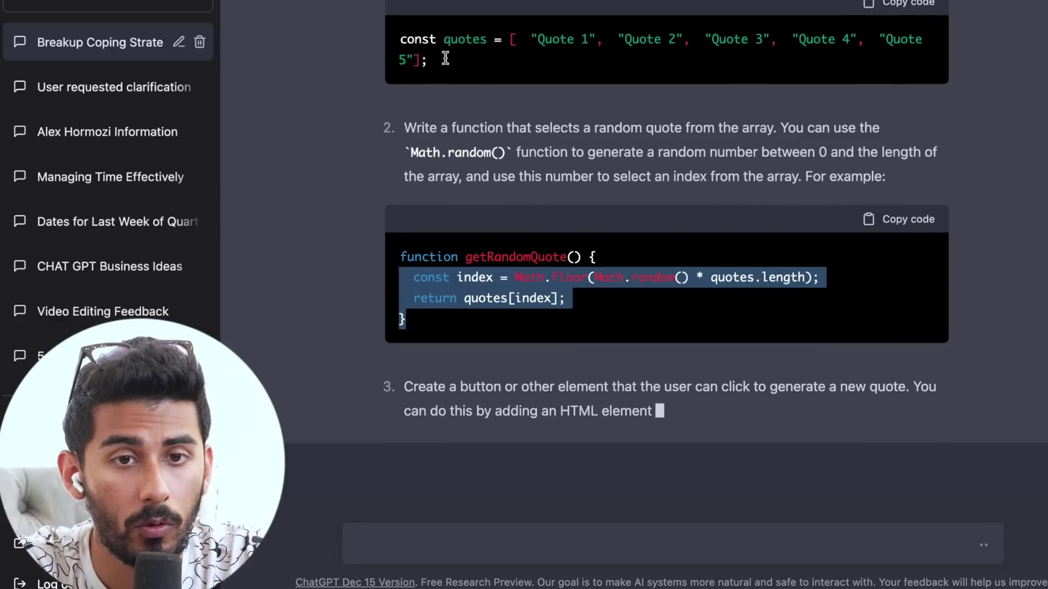
triple_click(383, 29)
left_click(416, 44)
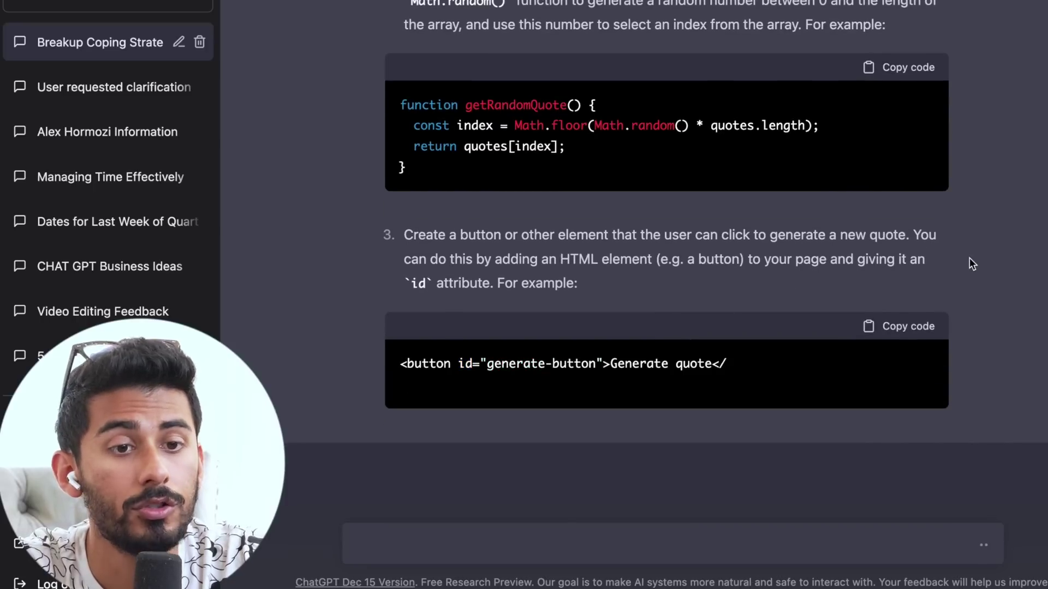
left_click_drag(494, 238, 714, 248)
left_click(714, 249)
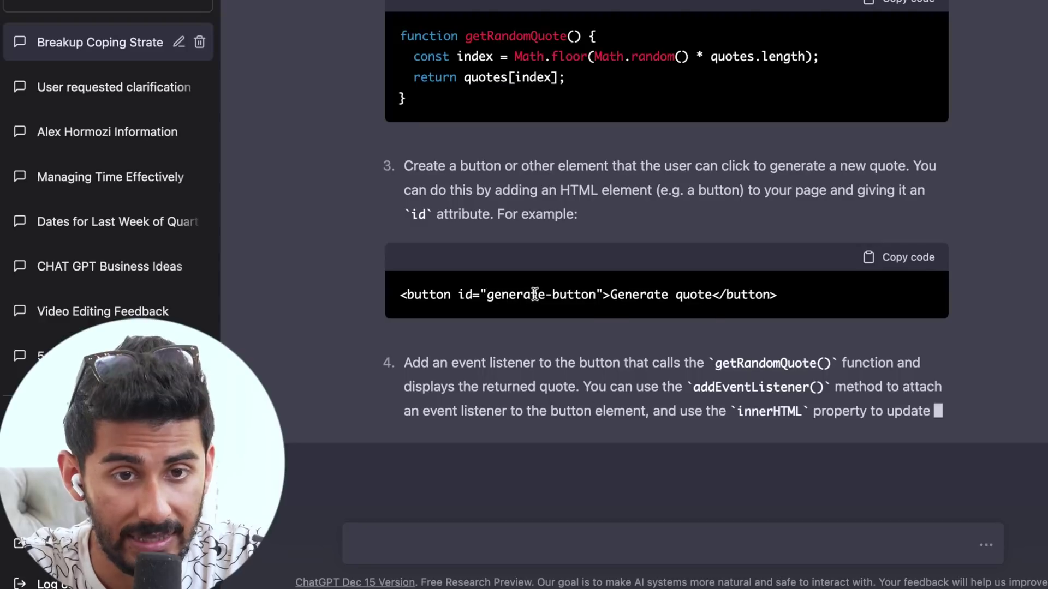
Step: Review the button HTML, step 4 event listener and closing encouragement once the answer completes
triple_click(525, 290)
left_click(613, 273)
triple_click(637, 248)
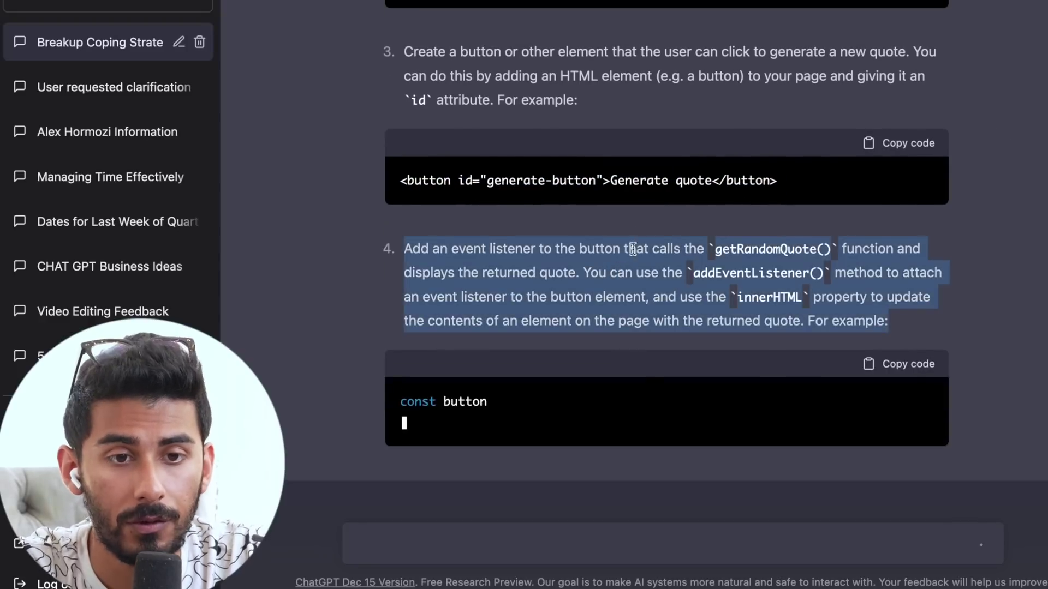
triple_click(634, 189)
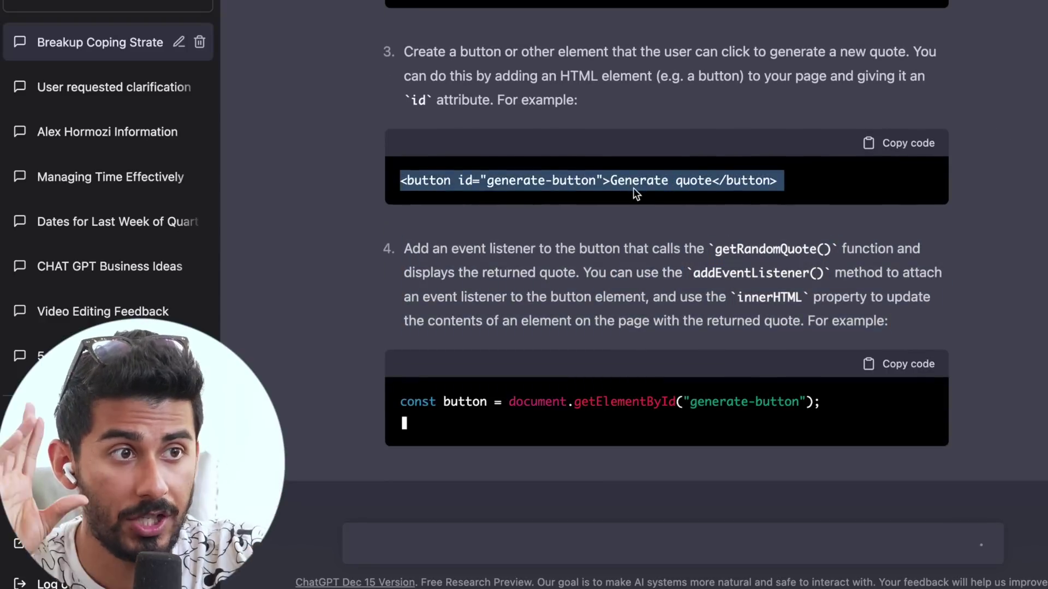
left_click(971, 310)
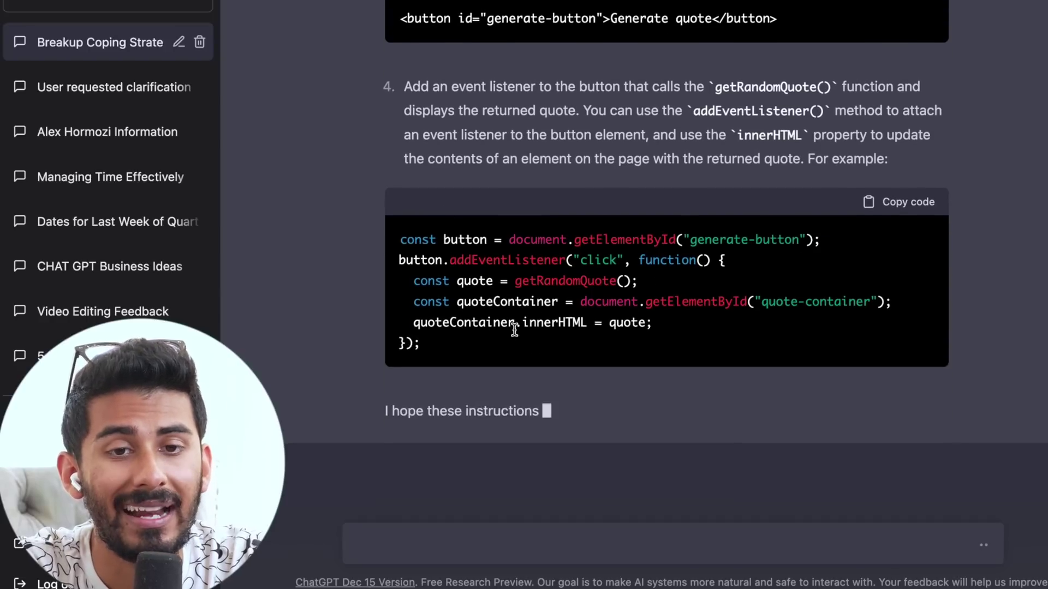
scroll(464, 273, "up", 5)
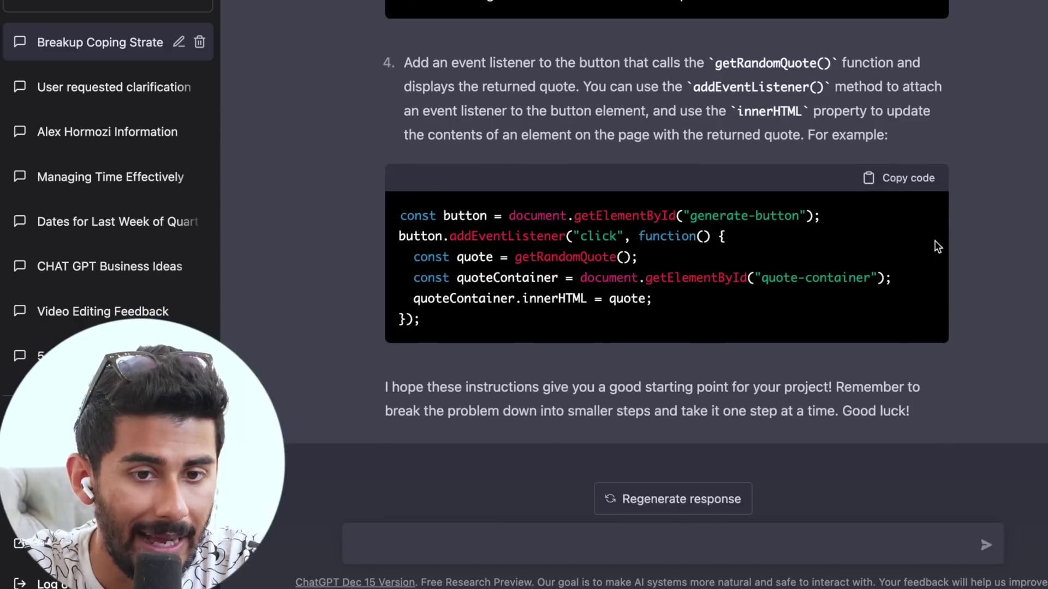
left_click_drag(450, 381, 885, 391)
left_click(885, 392)
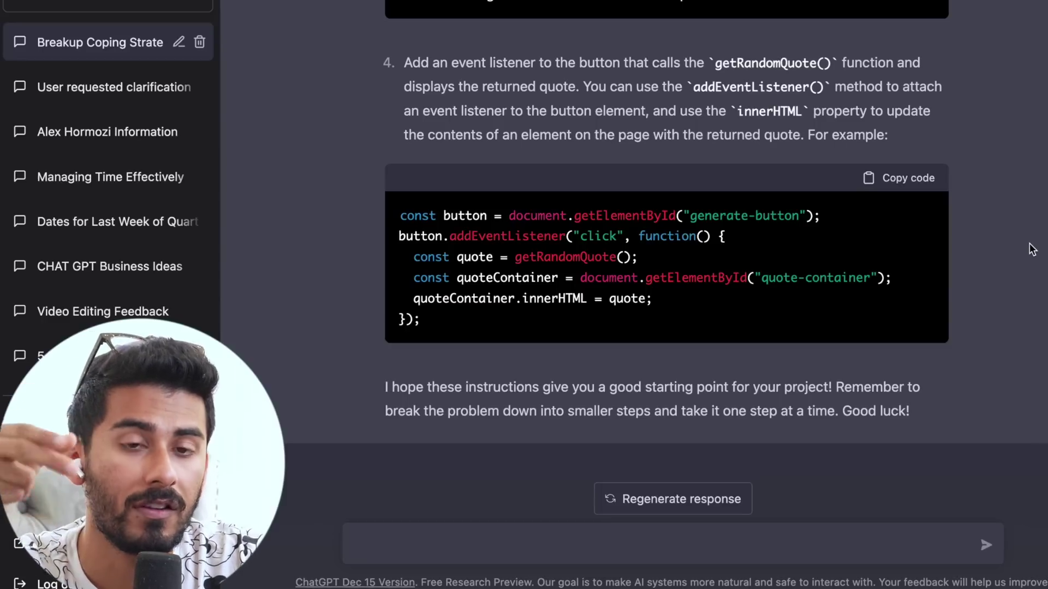
scroll(1032, 249, "up", 15)
scroll(1031, 251, "down", 11)
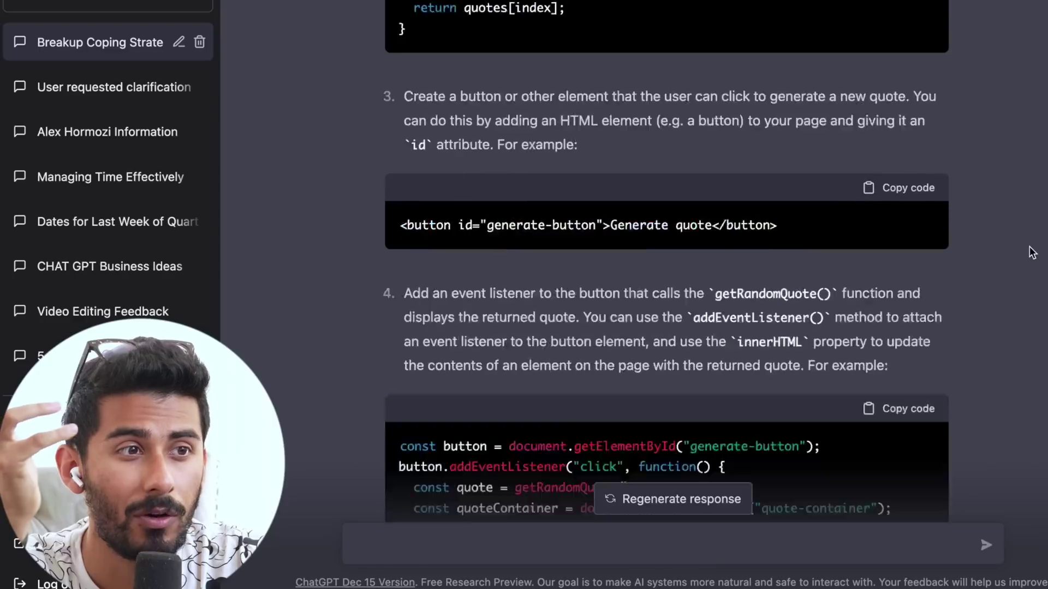
scroll(1032, 253, "down", 4)
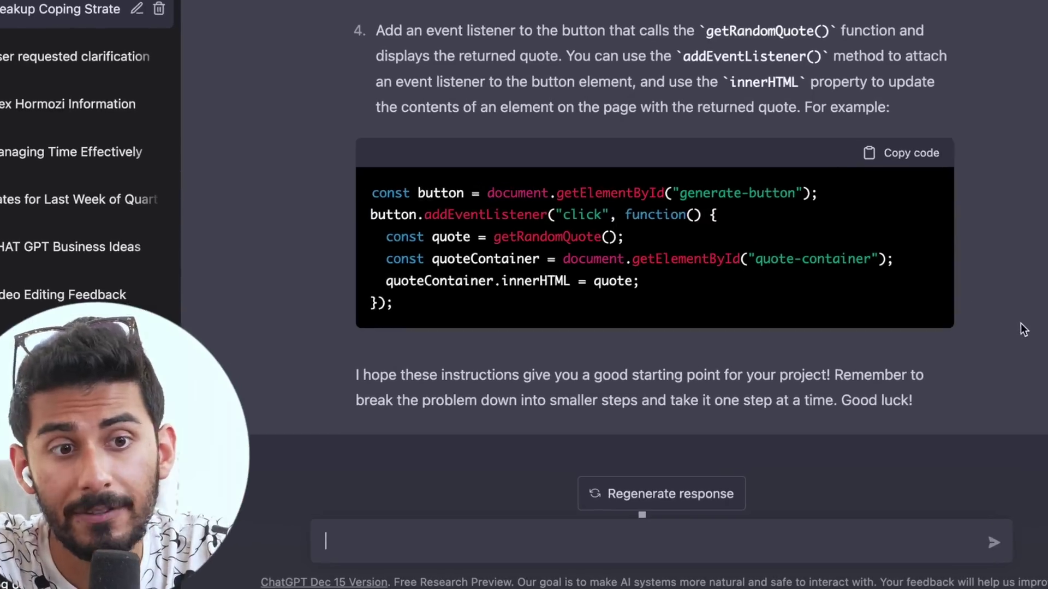
Step: Ask for 10 alternative titles for 'chat gpt tutorial for beginners'
type("chat g")
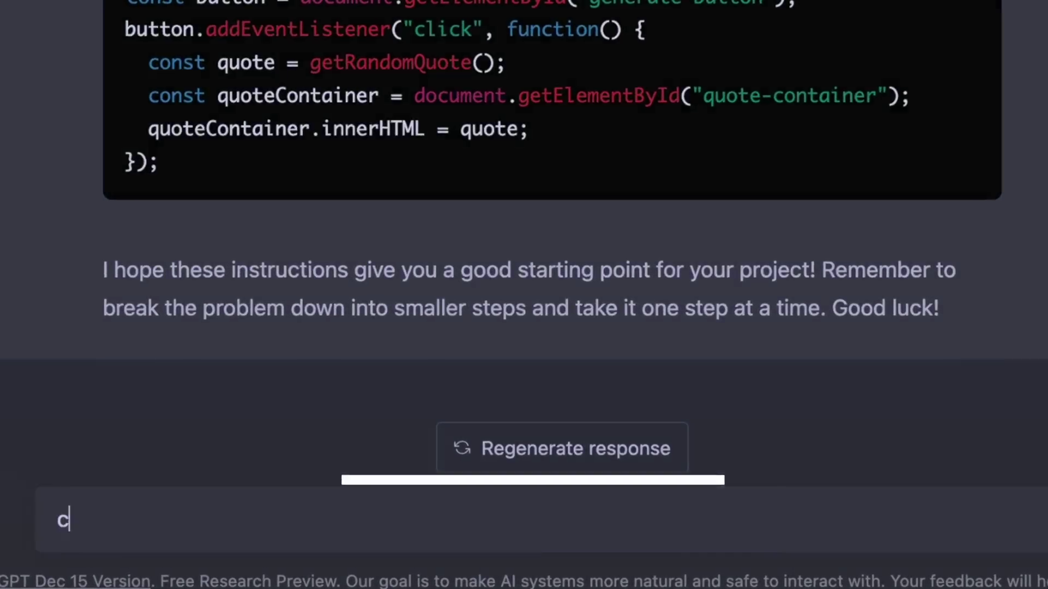
type("pt tutorial fo")
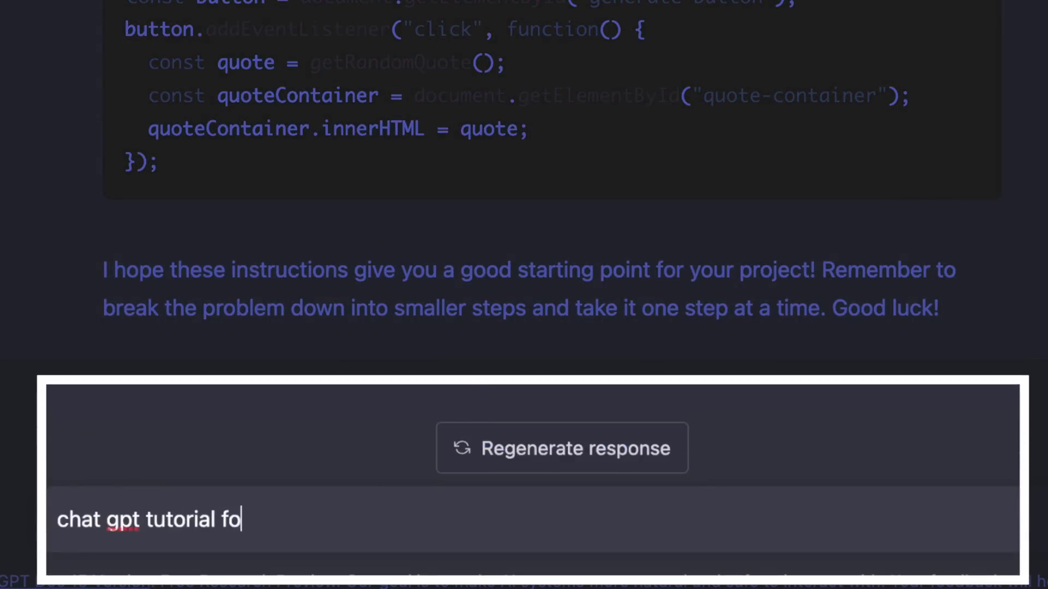
type("r beginners.")
key("shift+Return")
key("shift+Return")
type("Give me")
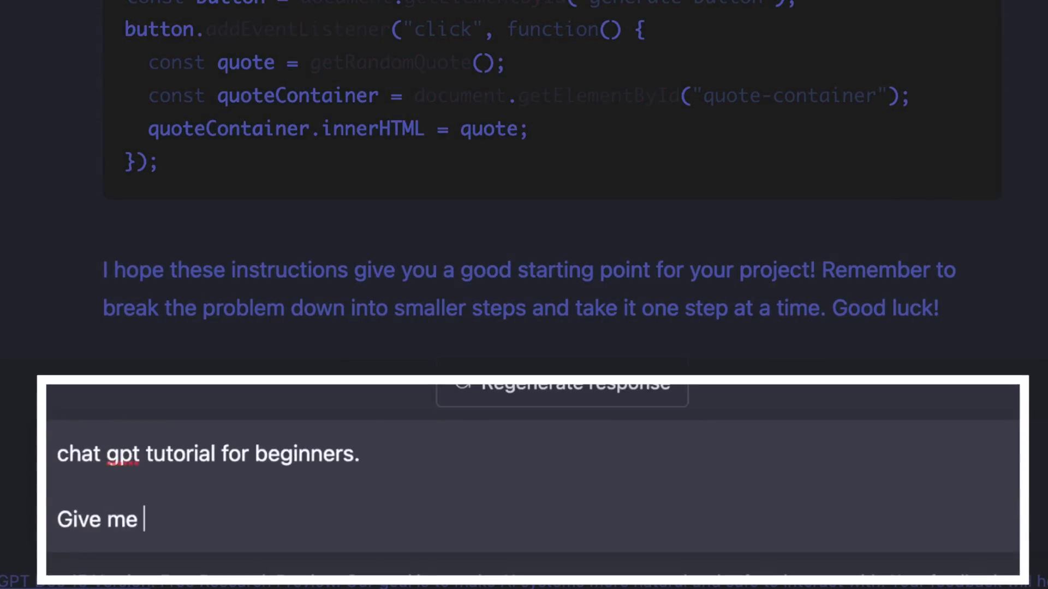
type(" 10 alternative titles for that")
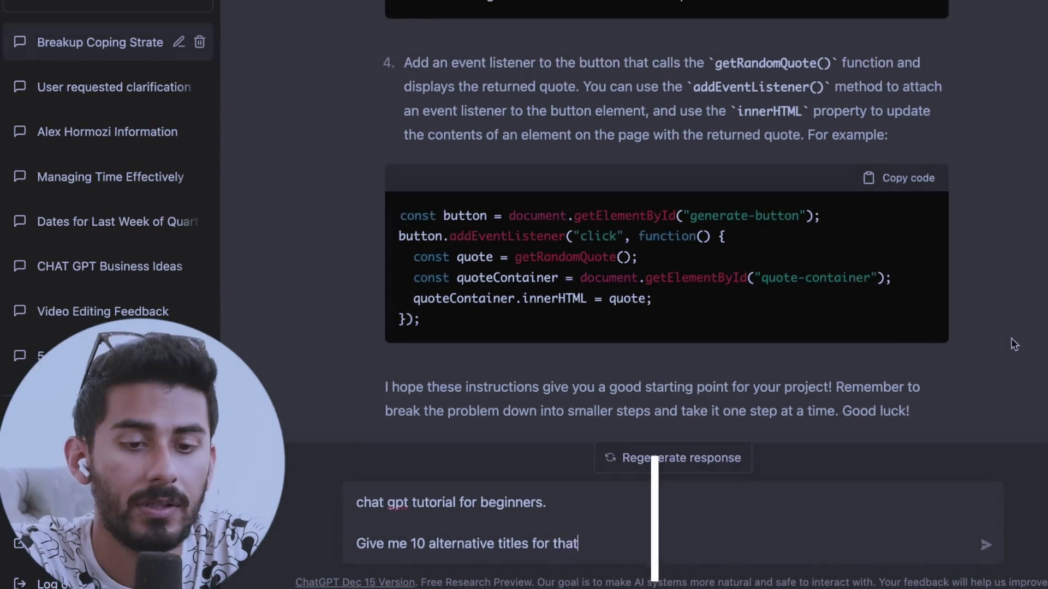
key("Return")
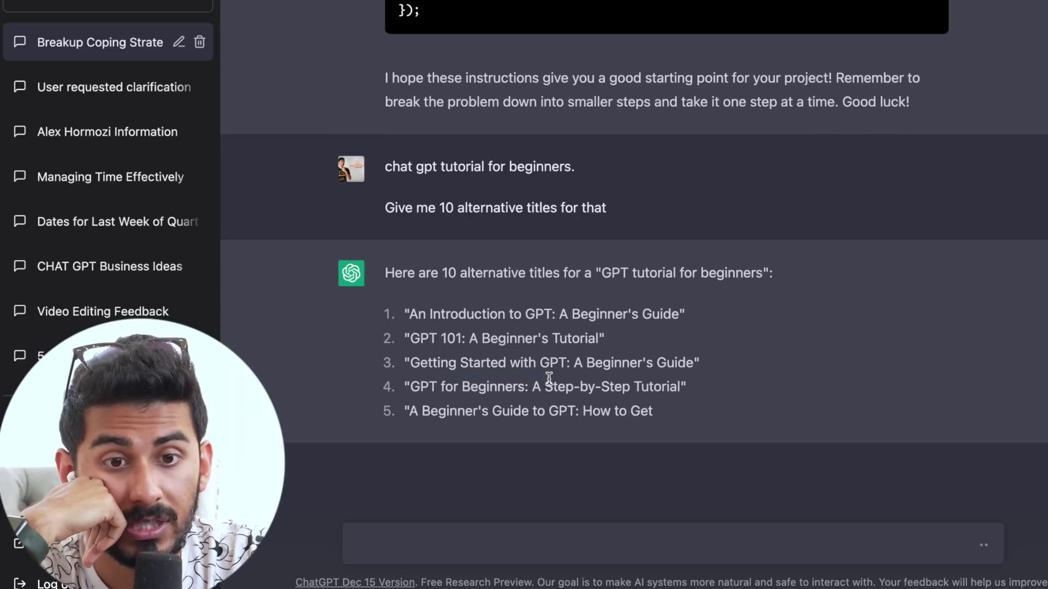
Step: Read the ten suggested titles, highlighting the fourth and the Mastering GPT one
left_click_drag(408, 374, 716, 359)
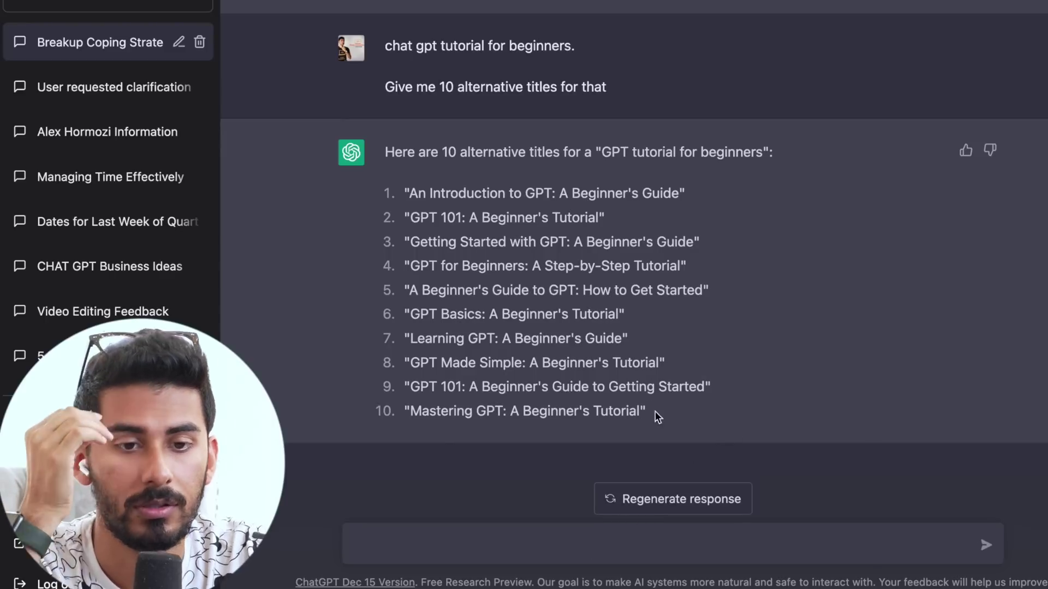
left_click_drag(655, 411, 408, 409)
left_click(423, 406)
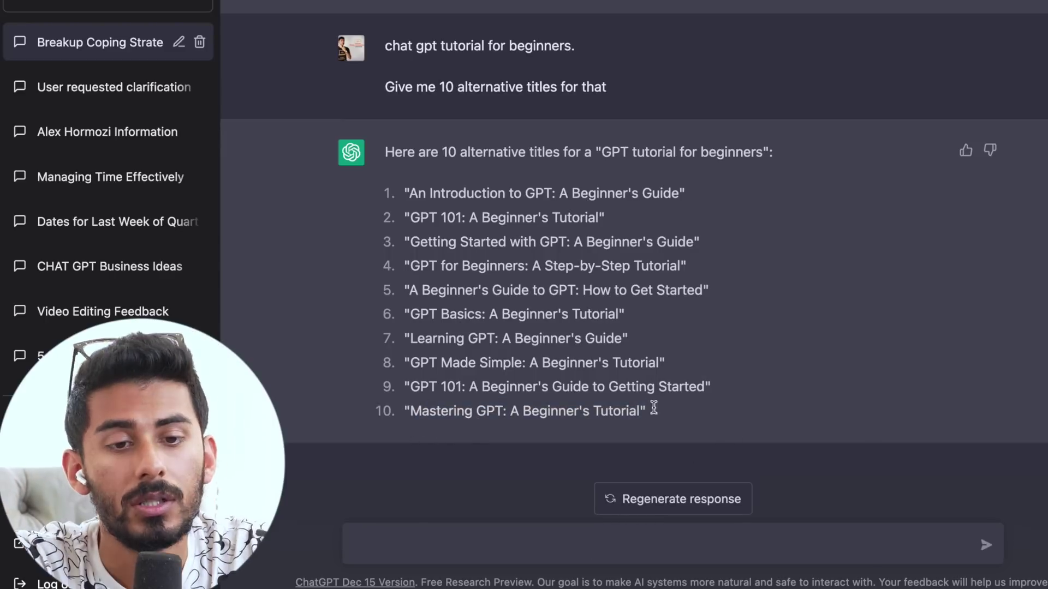
left_click_drag(653, 408, 385, 153)
left_click(386, 154)
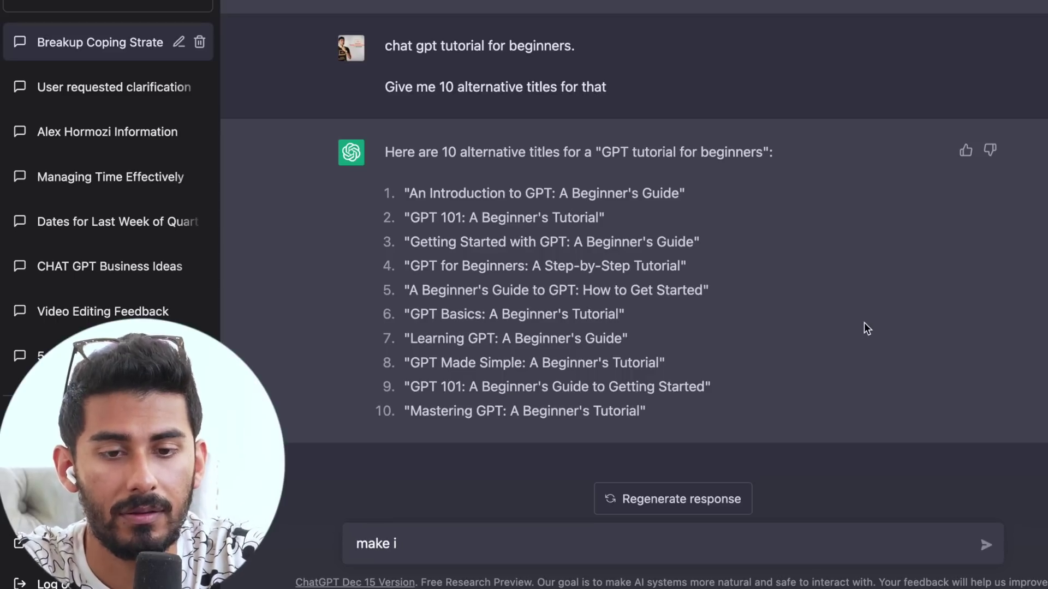
Step: Send 'make the titles funny' and read the ten humorous titles, through 'GPT for the GPT-Phobic'
type("es funny")
key("Return")
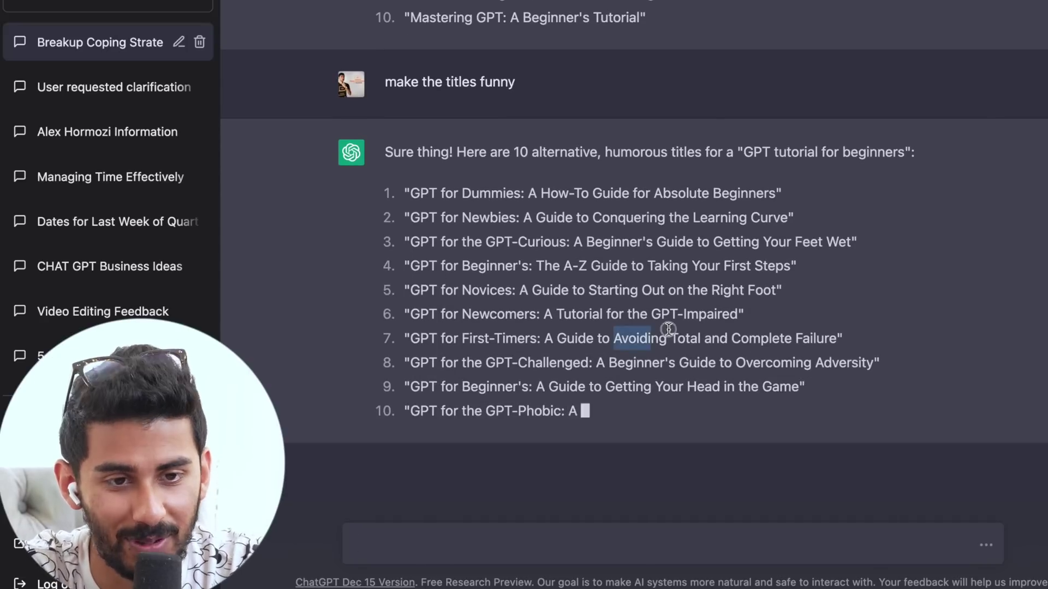
left_click_drag(439, 410, 907, 424)
left_click(478, 243)
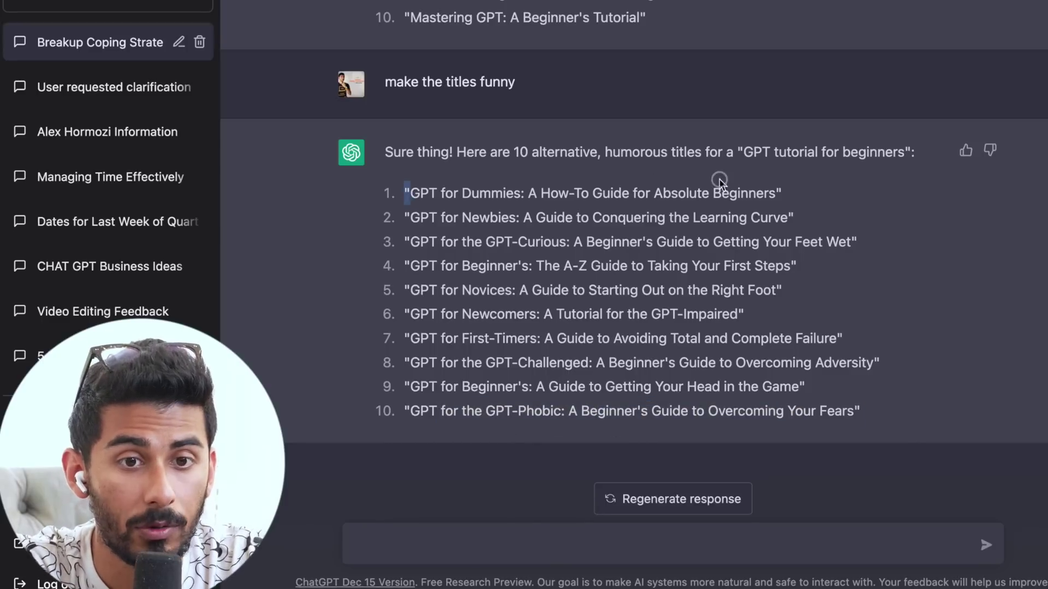
Step: Send 'give me 5 more ideas like #1' and select the 'GPT for Dummies' title
left_click(478, 545)
type("give me 5 more i")
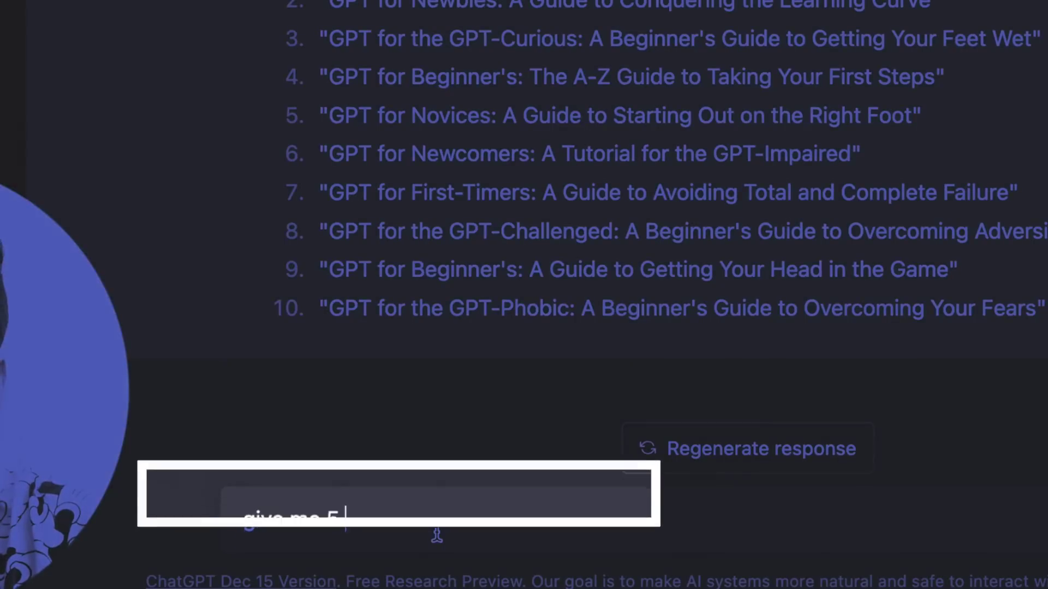
type("deas like #1")
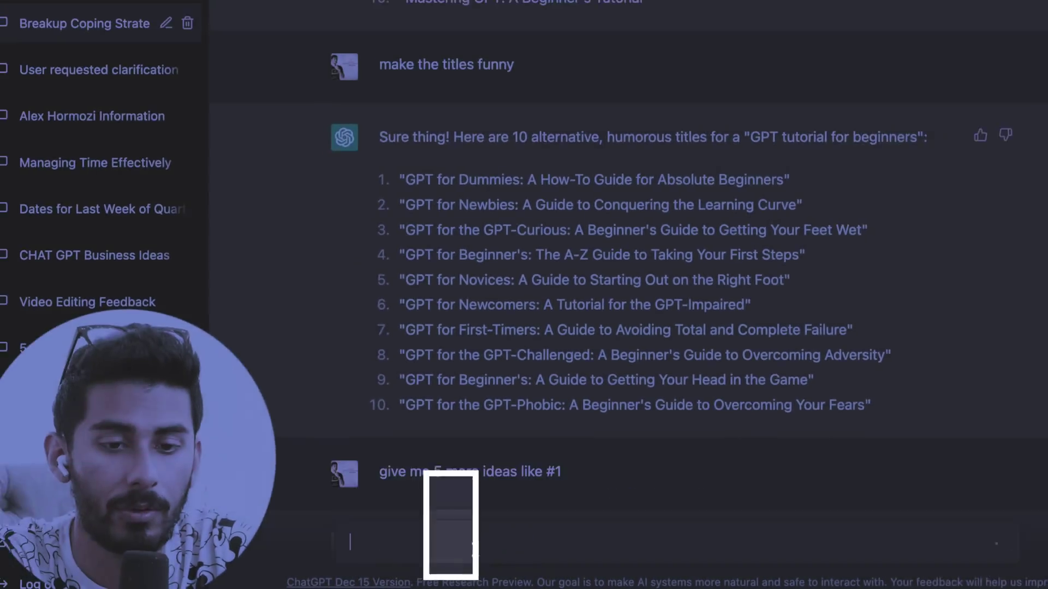
key("Return")
left_click_drag(409, 57, 895, 70)
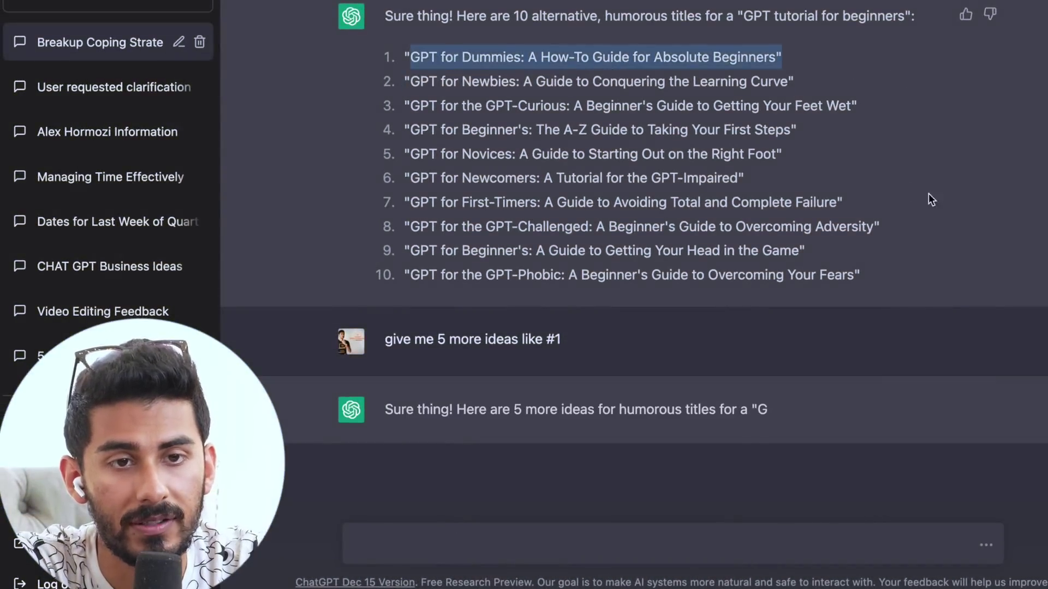
scroll(956, 201, "up", 3)
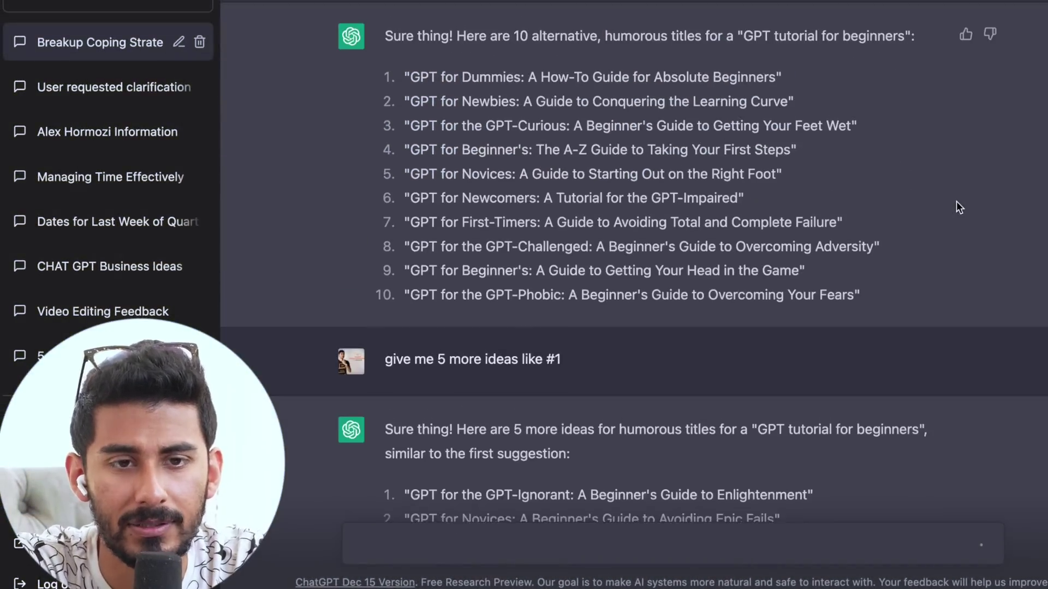
Step: Paste the 'GPT for Dummies' title and ask for 5 more ideas using the word 'dummies'
left_click(605, 540)
type("\"GPT for Dummies: A How-To Guide for Absolute Beginners\"")
key("shift+Return")
key("shift+Return")
type("giv me")
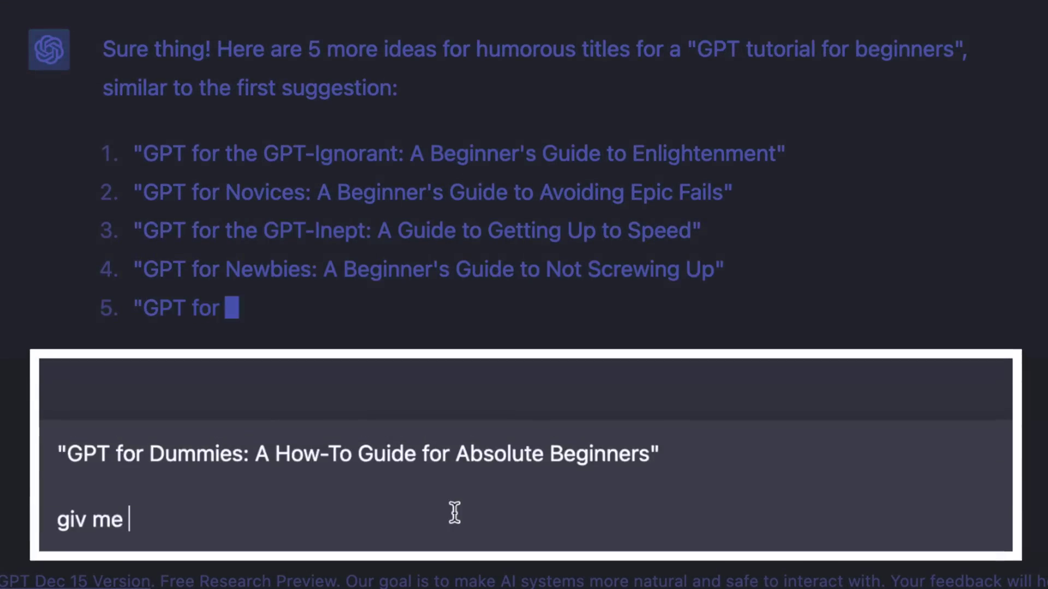
key("BackSpace")
key("BackSpace")
key("BackSpace")
key("BackSpace")
type("e 5 ")
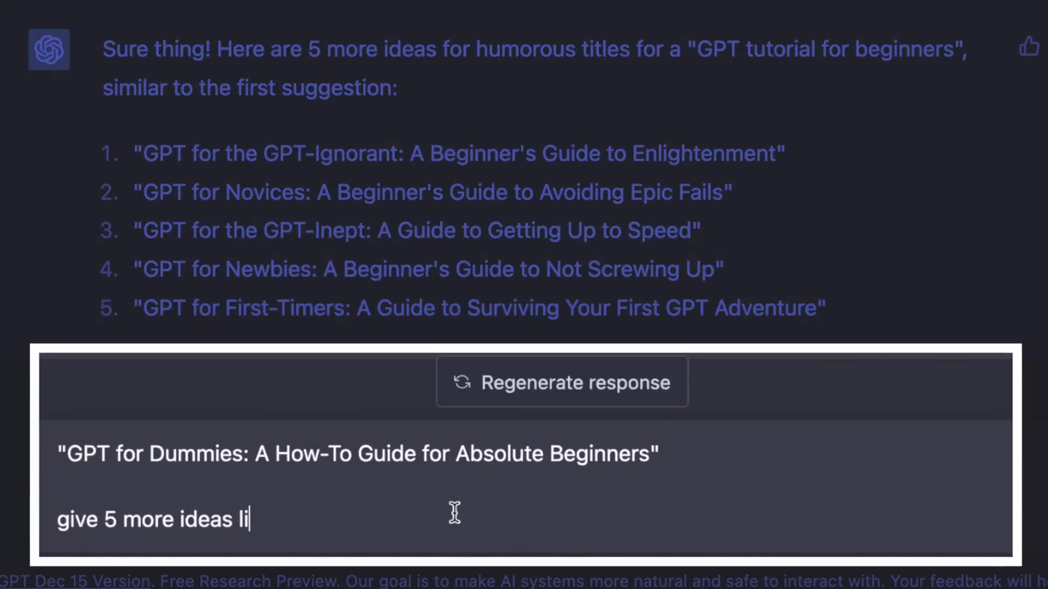
type("more ideas like this and use the word \"dummies\" in them")
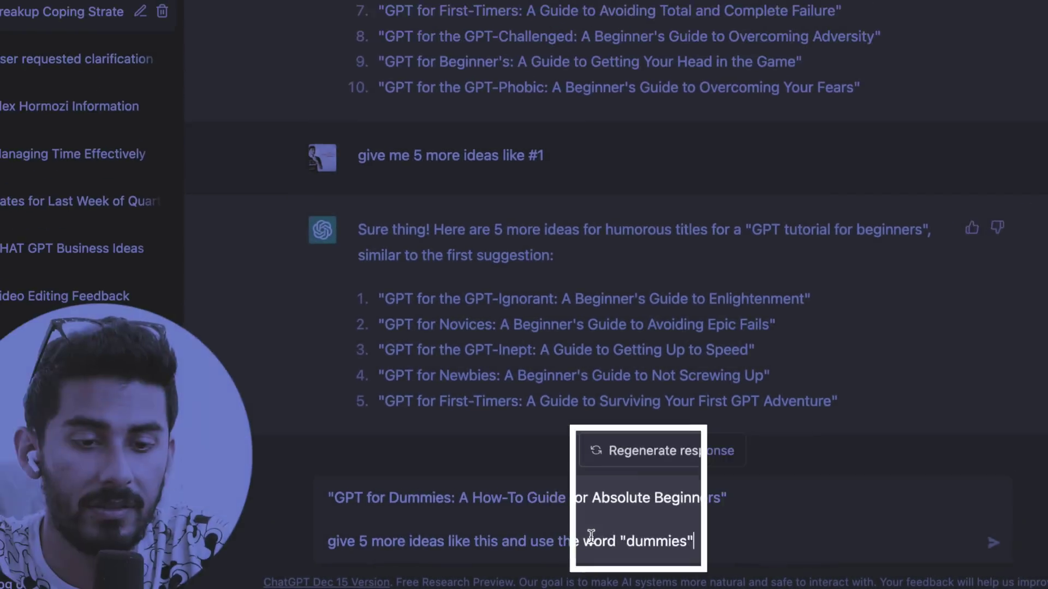
key("Return")
left_click_drag(434, 307, 790, 297)
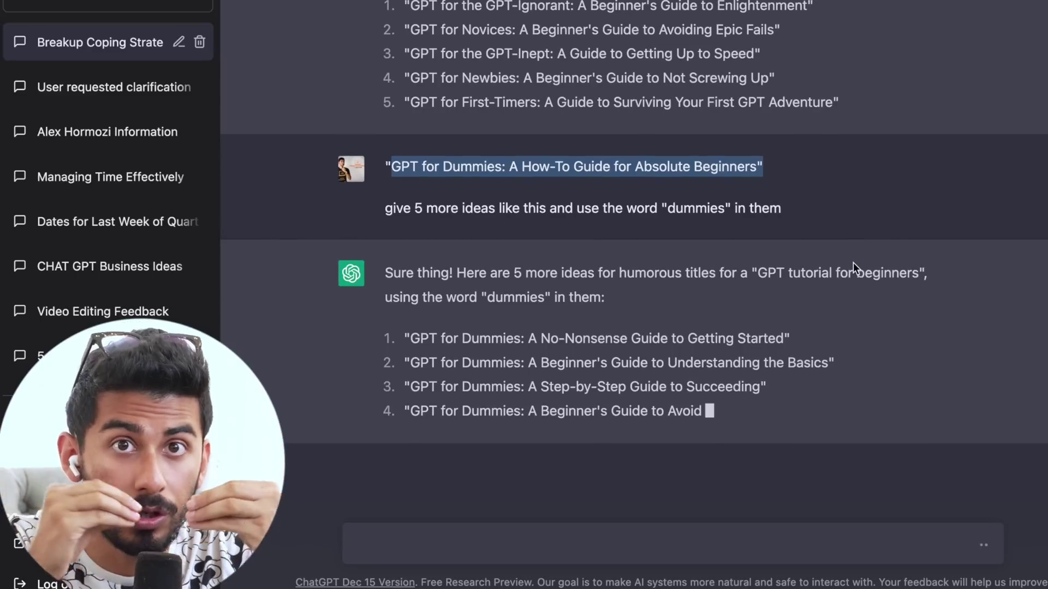
left_click(853, 263)
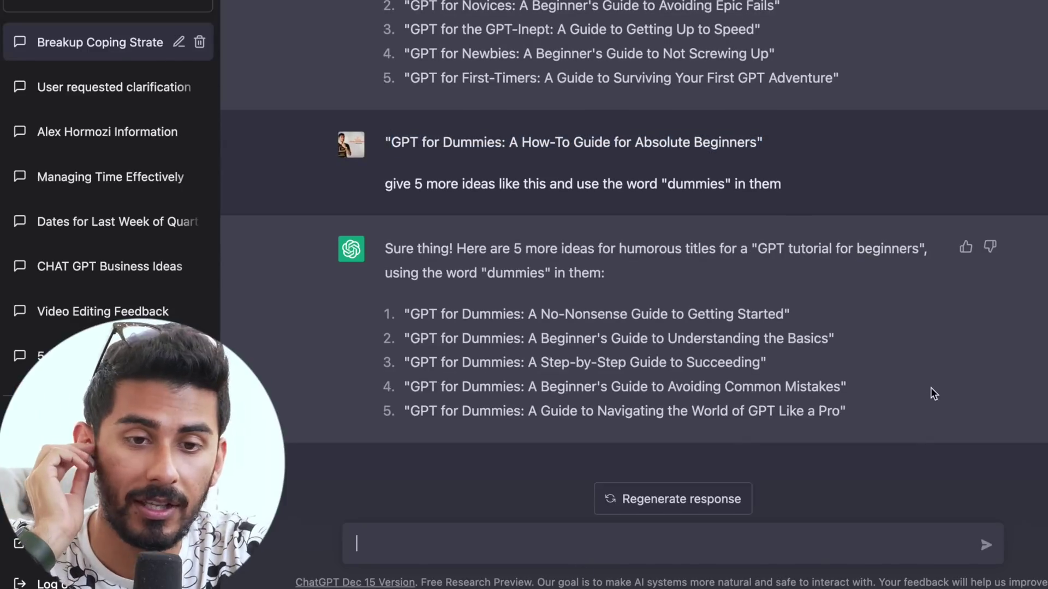
Step: Ask ChatGPT for 5 specific video ideas for a YouTube channel teaching people to code
type("I want to start a channel on youtube t")
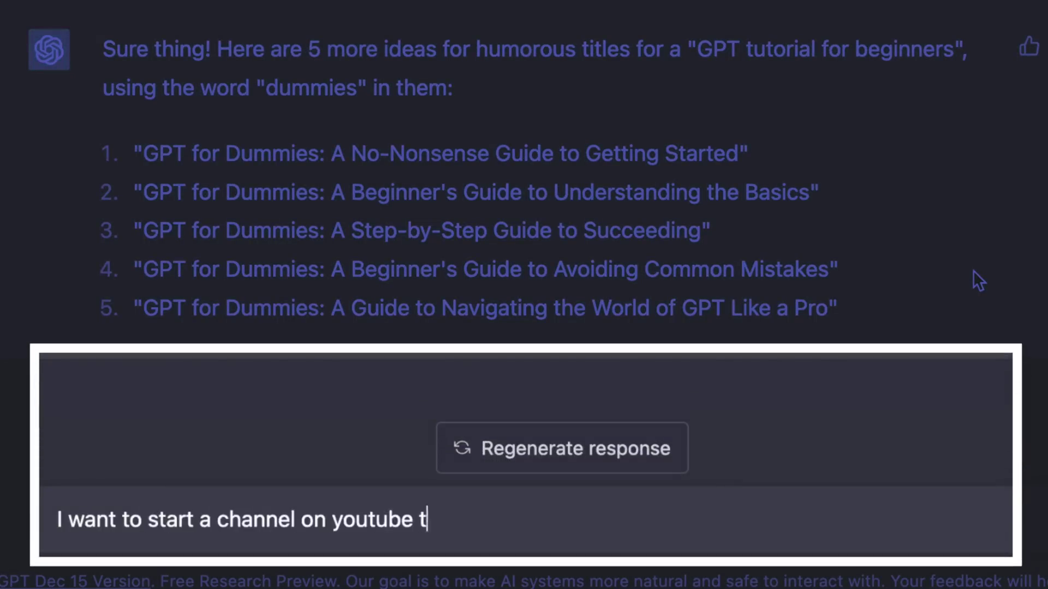
type("o teach people how to code.")
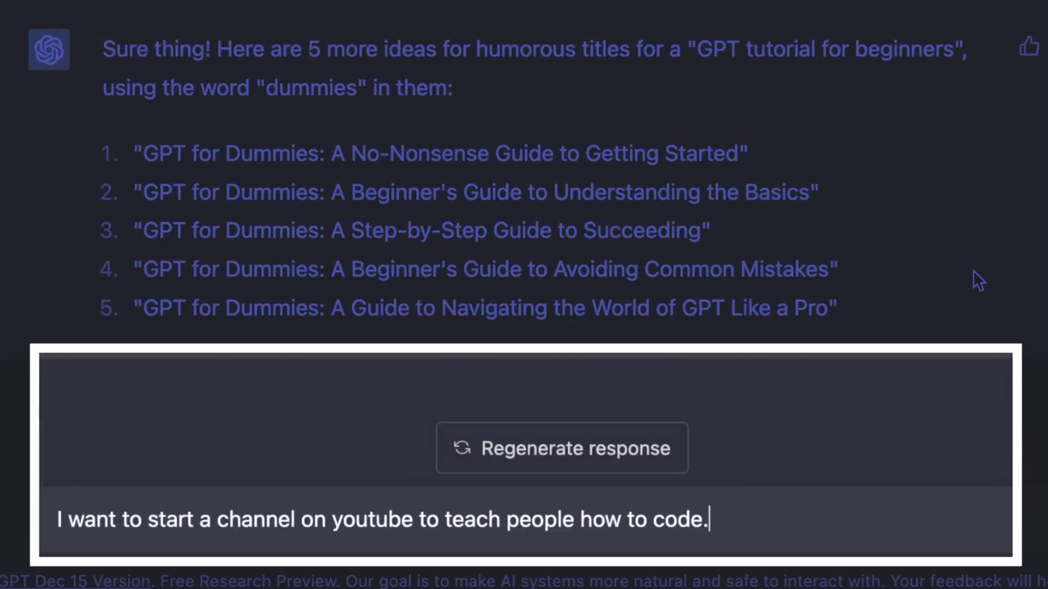
key("shift+Return")
key("shift+Return")
type("Give me 5 specific video ideas/ titles")
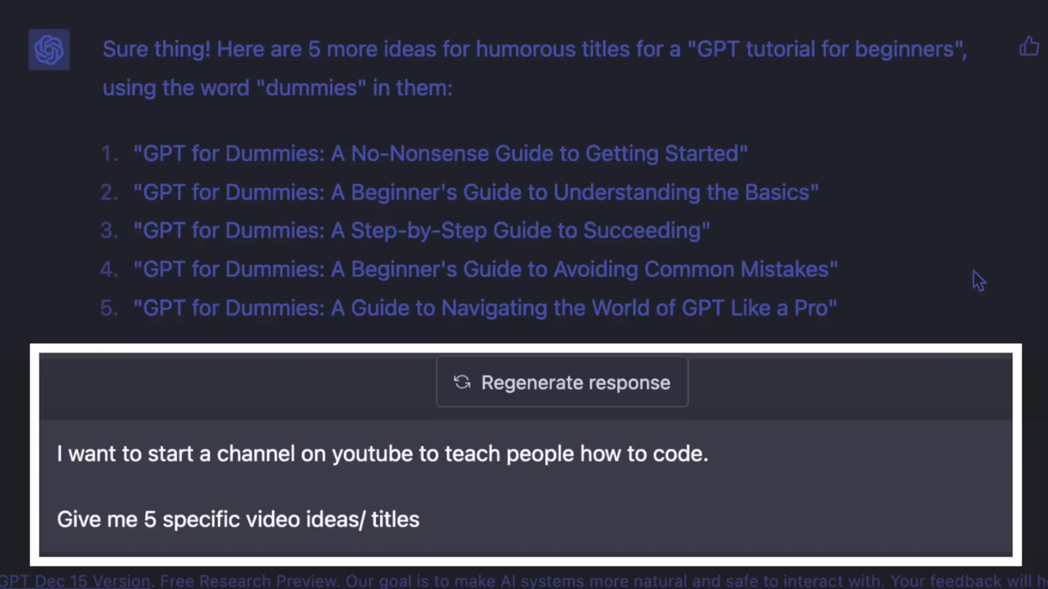
key("Return")
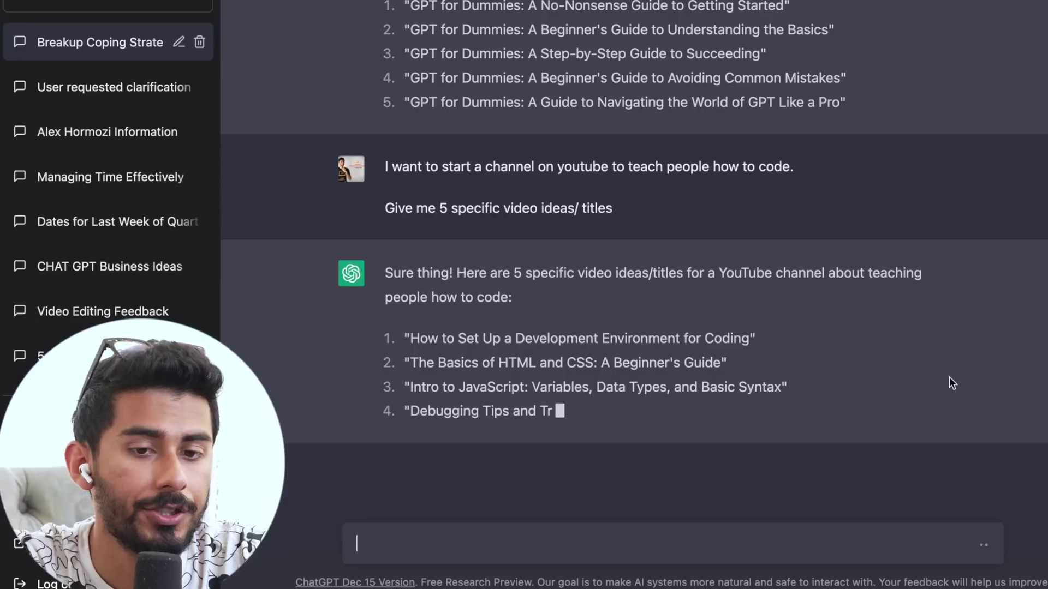
left_click_drag(454, 367, 711, 393)
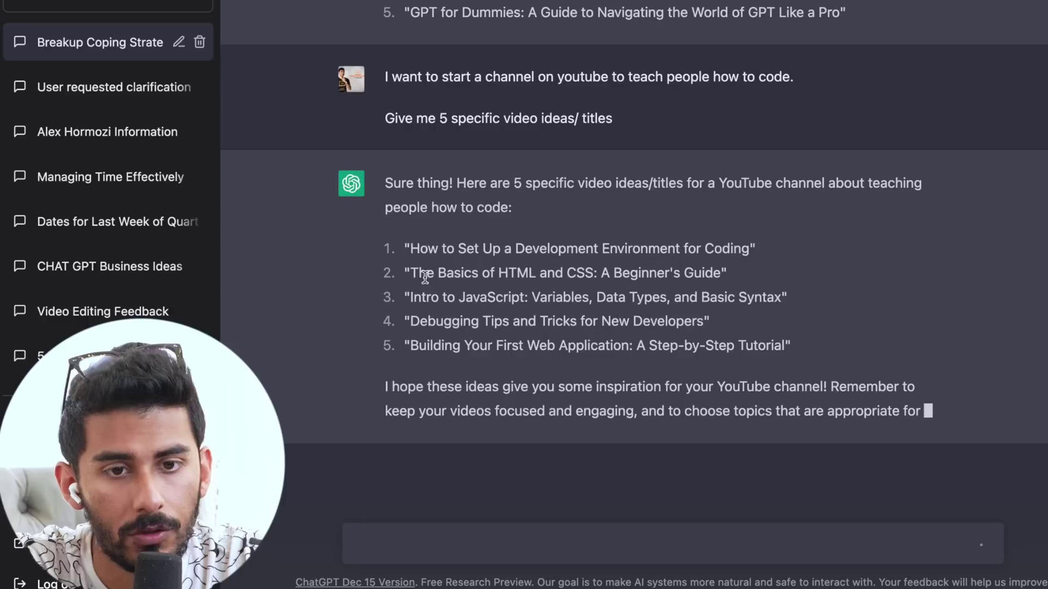
Step: Quote the dev-environment setup title and ask for 10 specific video ideas around it
left_click_drag(405, 224, 743, 222)
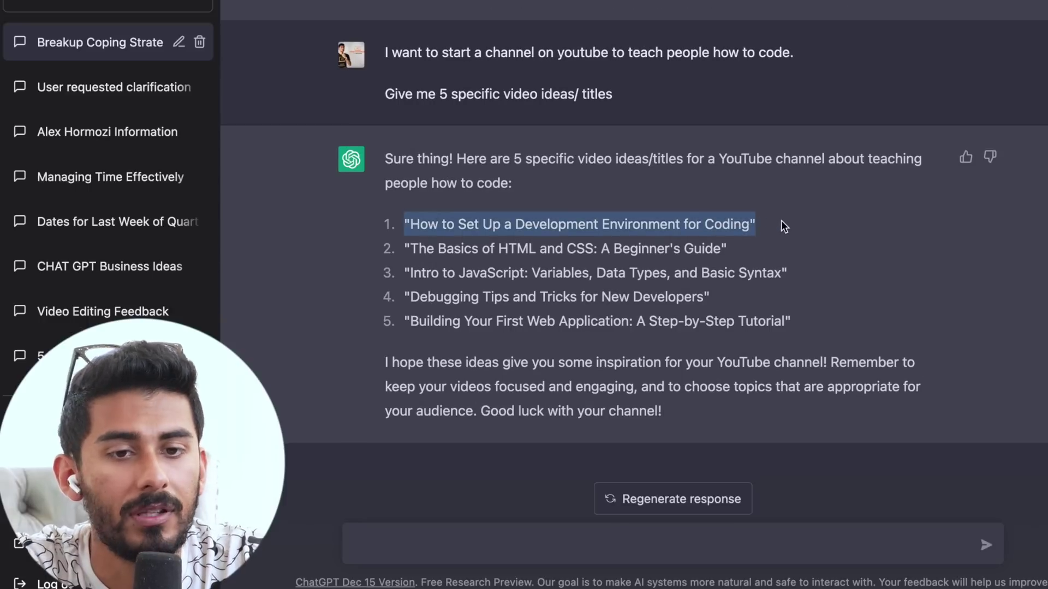
key("super+c")
left_click(538, 545)
key("super+v")
key("shift+Return")
type("give me")
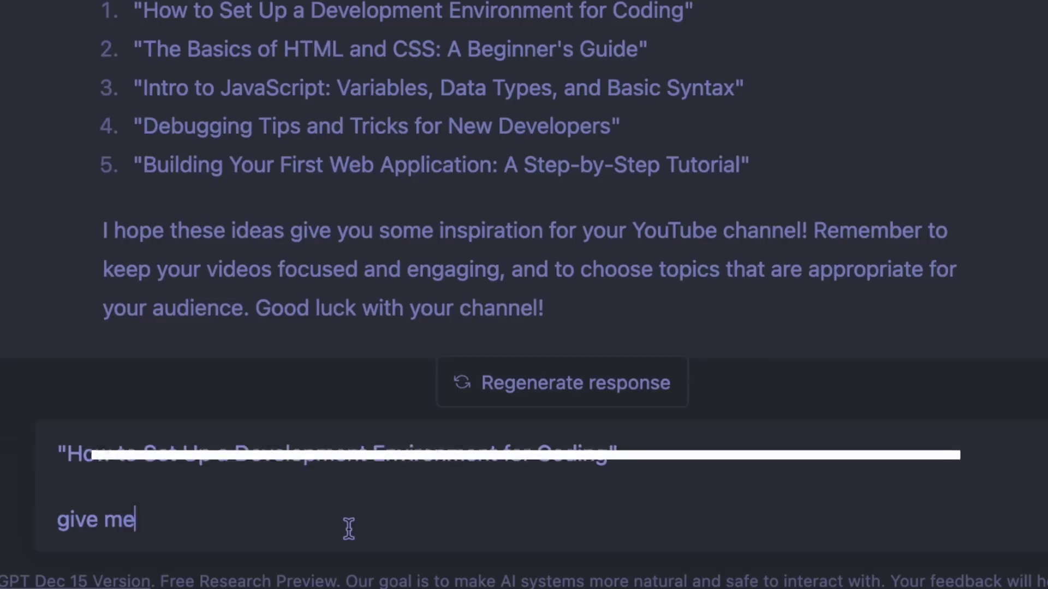
type(" 10 specific video id")
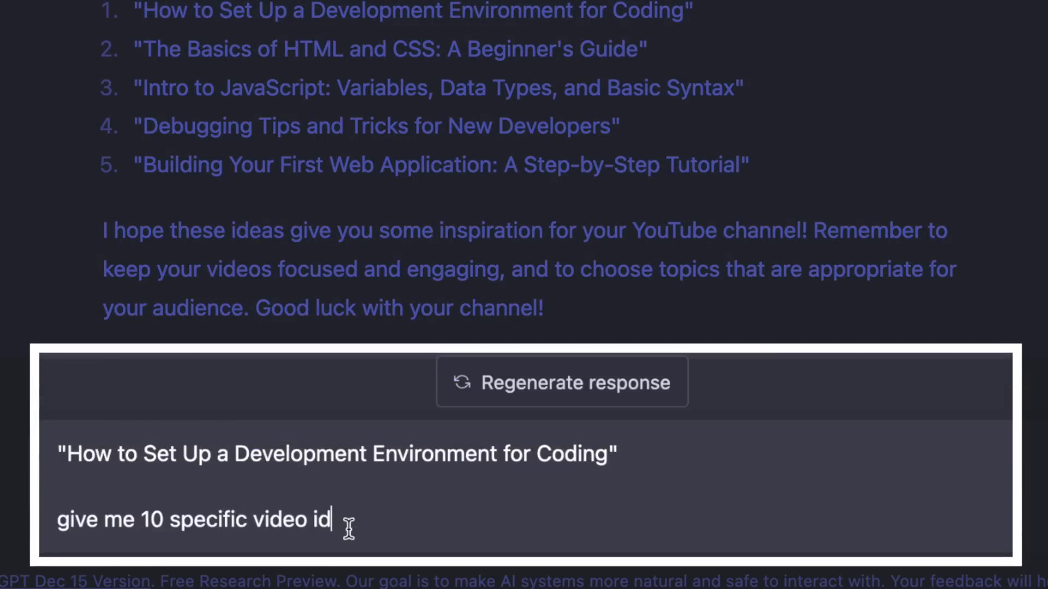
type("eas around this idea")
key("Return")
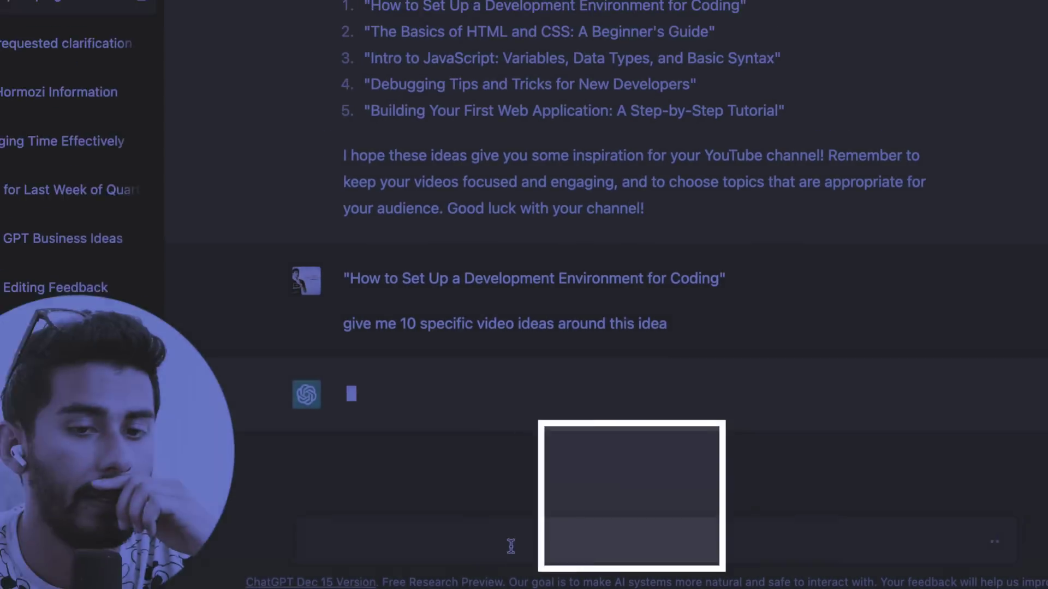